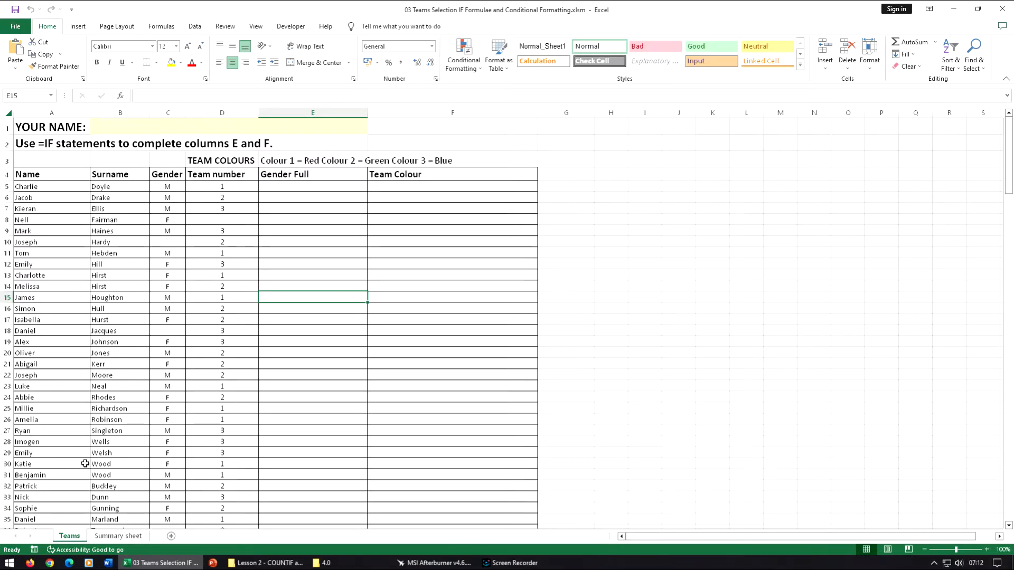
# Examine the gender codes in column C of the Teams sheet, from row 5 down to row 13.
pyautogui.moveTo(1012, 160)
pyautogui.mouseDown()
pyautogui.moveTo(1012, 486)
pyautogui.moveTo(1010, 153)
pyautogui.mouseUp()
pyautogui.click(284, 189)
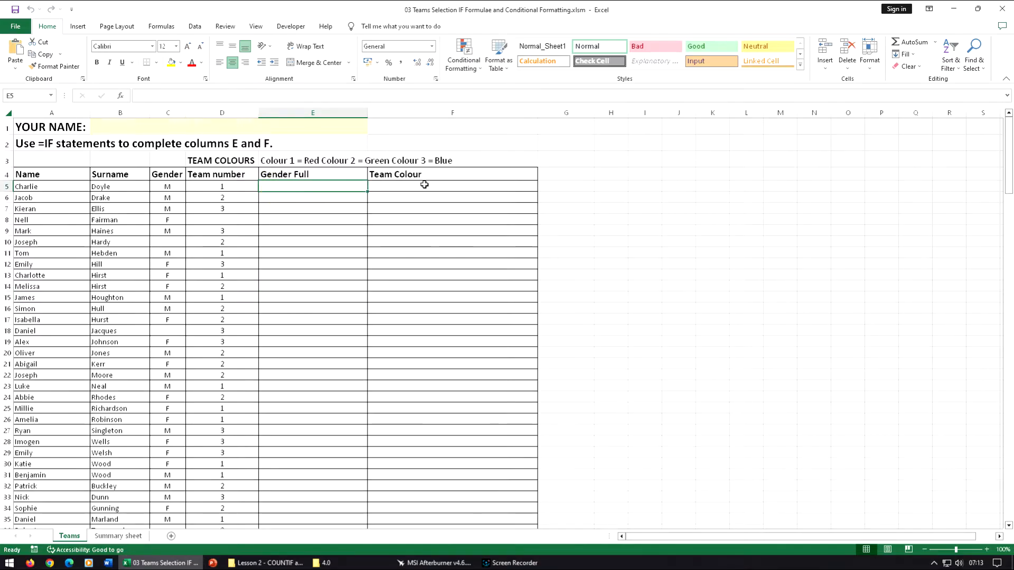
pyautogui.click(174, 187)
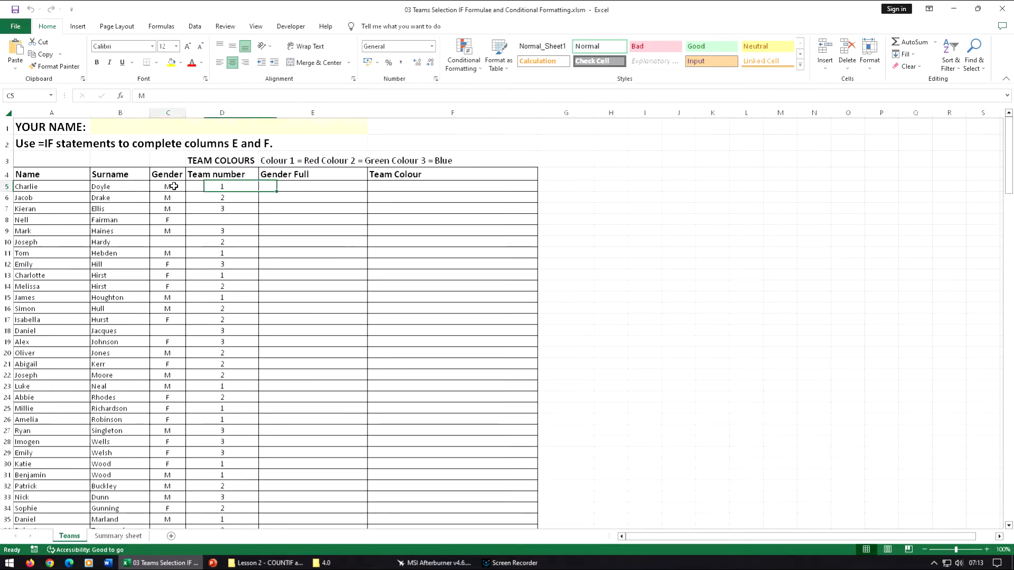
pyautogui.click(175, 198)
pyautogui.click(178, 209)
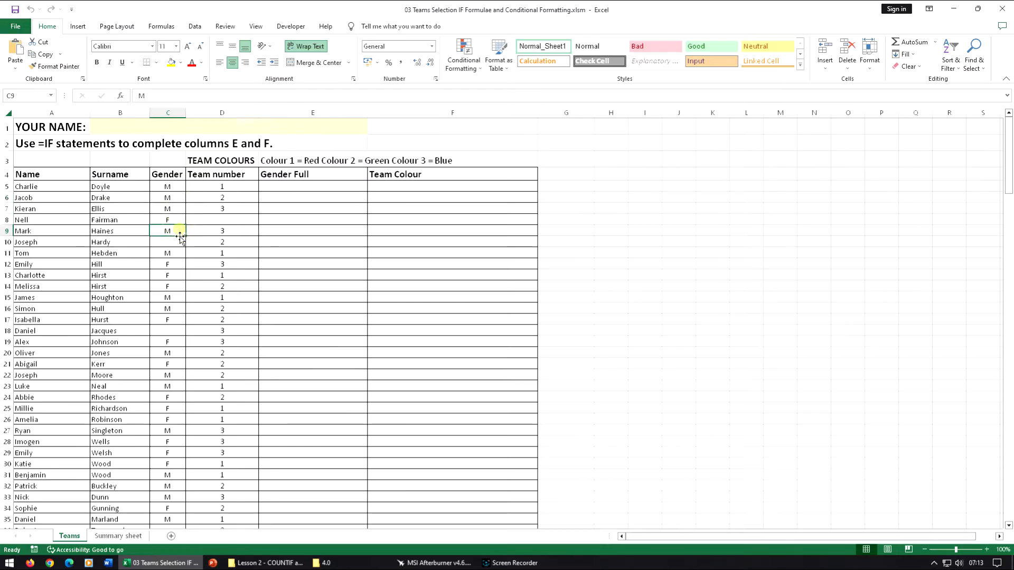
pyautogui.click(174, 220)
pyautogui.click(174, 198)
pyautogui.click(173, 188)
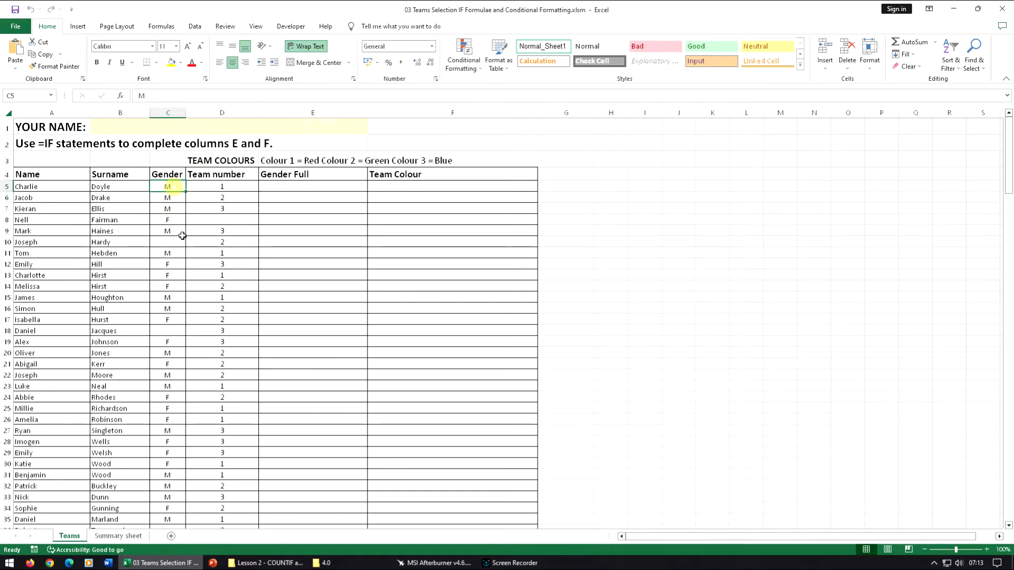
pyautogui.click(177, 242)
pyautogui.click(173, 254)
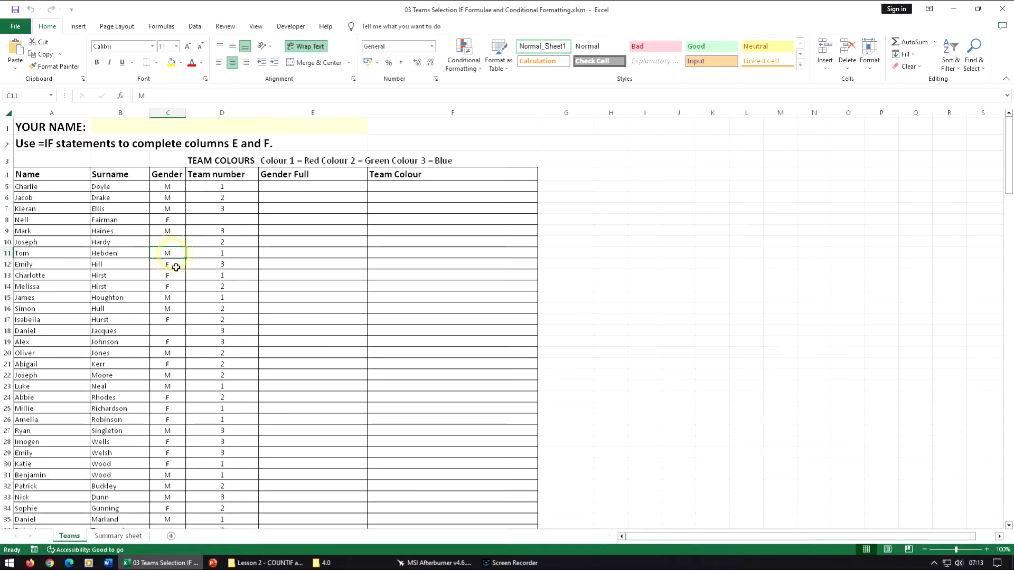
pyautogui.click(175, 264)
pyautogui.click(176, 276)
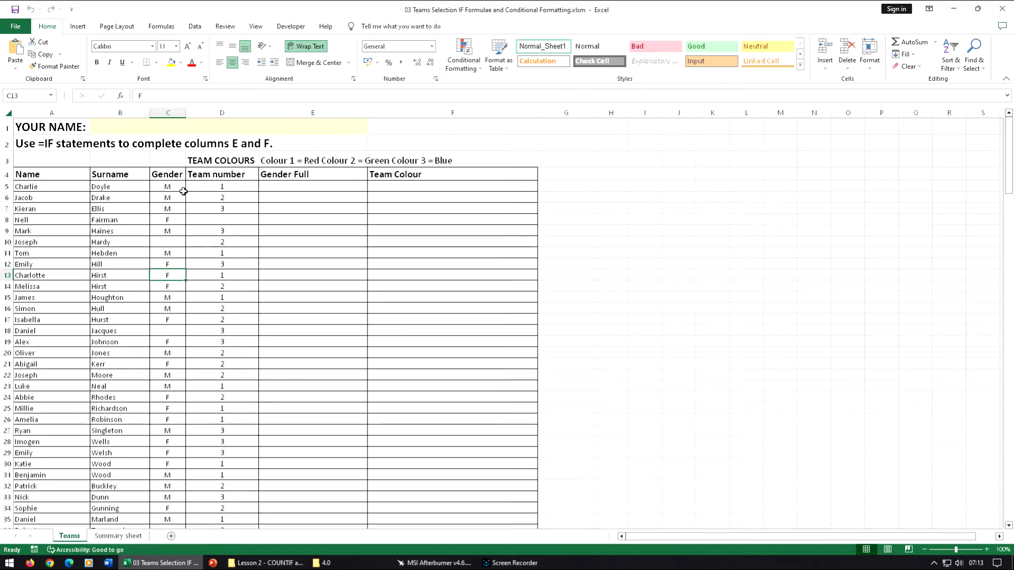
# Review the first three team numbers in column D and the team tables on the Summary sheet, and return to Teams.
pyautogui.click(239, 187)
pyautogui.click(237, 198)
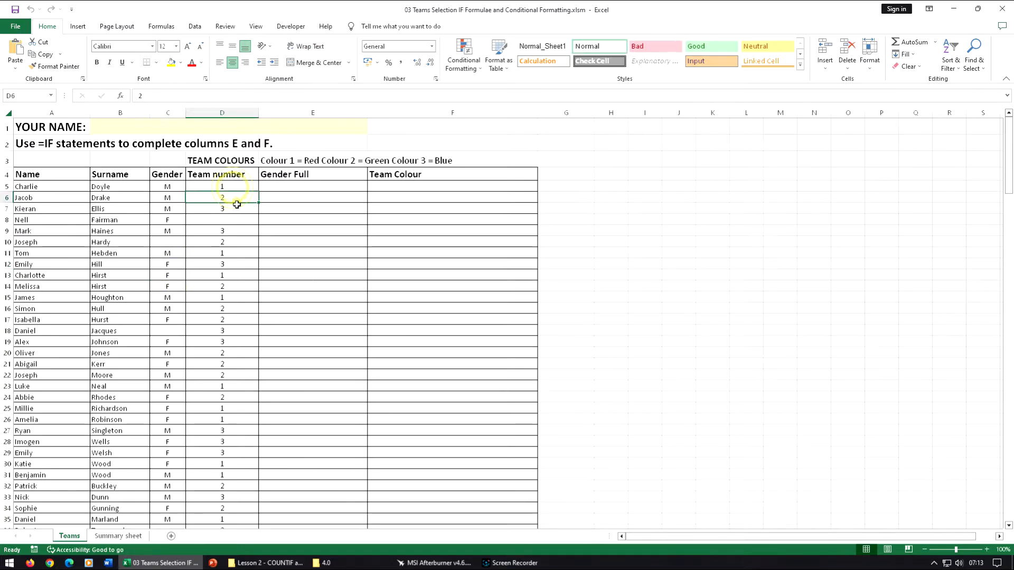
pyautogui.click(235, 208)
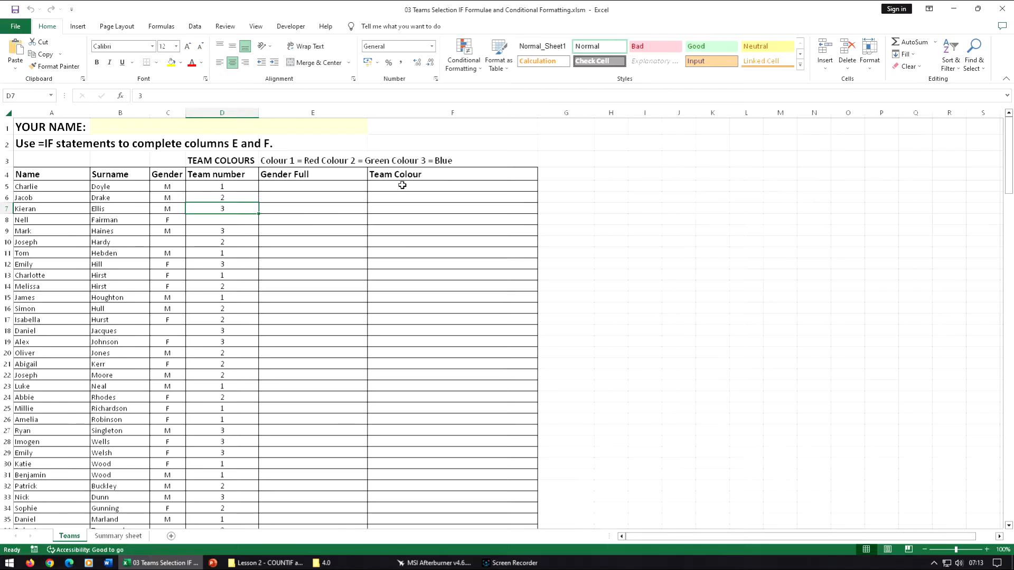
pyautogui.click(124, 536)
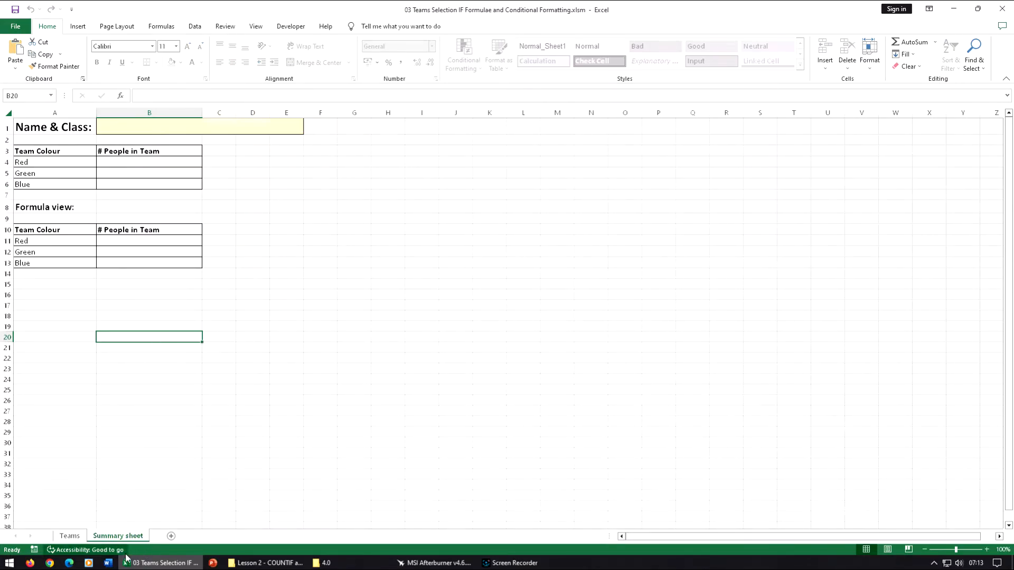
pyautogui.click(70, 536)
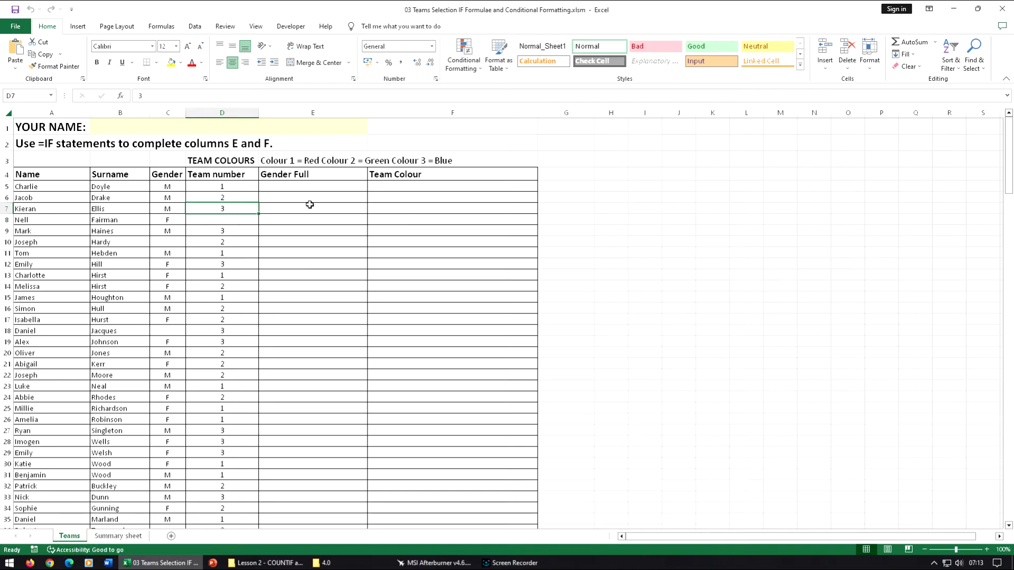
# Enter the formula =IF(C5="M","MALE","FEMALE") in cell E5 of the Gender Full column.
pyautogui.click(304, 185)
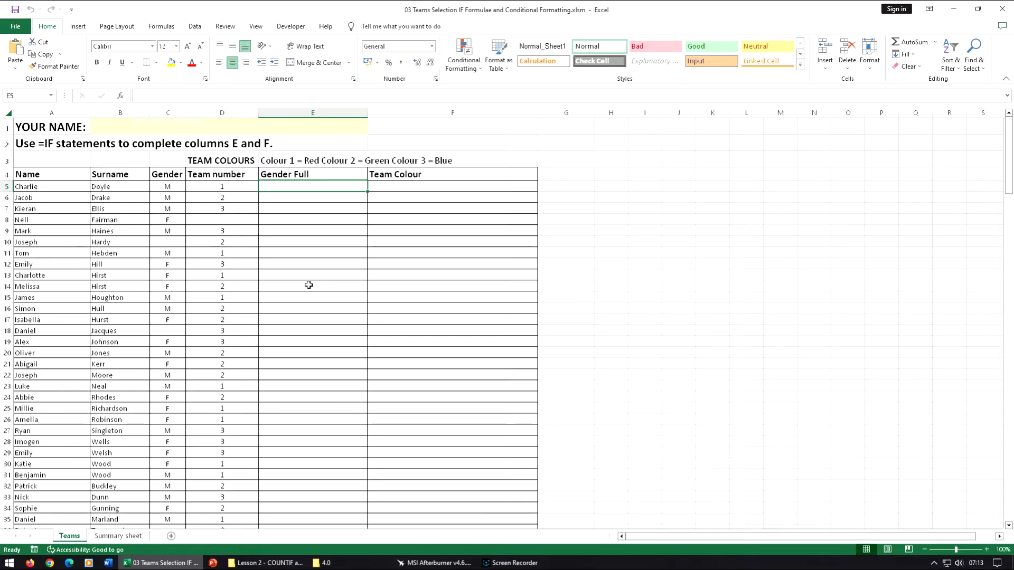
pyautogui.write('=')
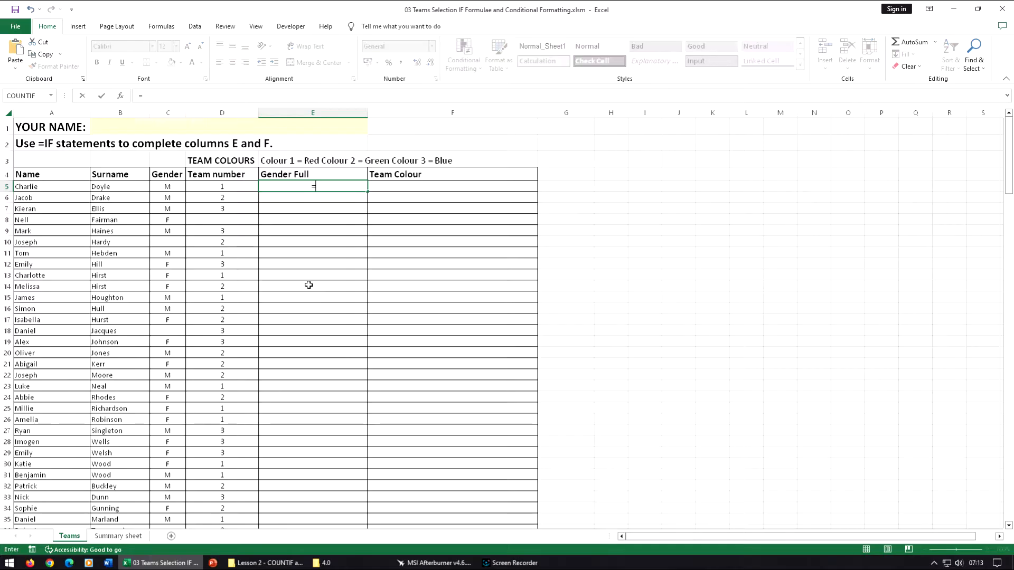
pyautogui.write('IF')
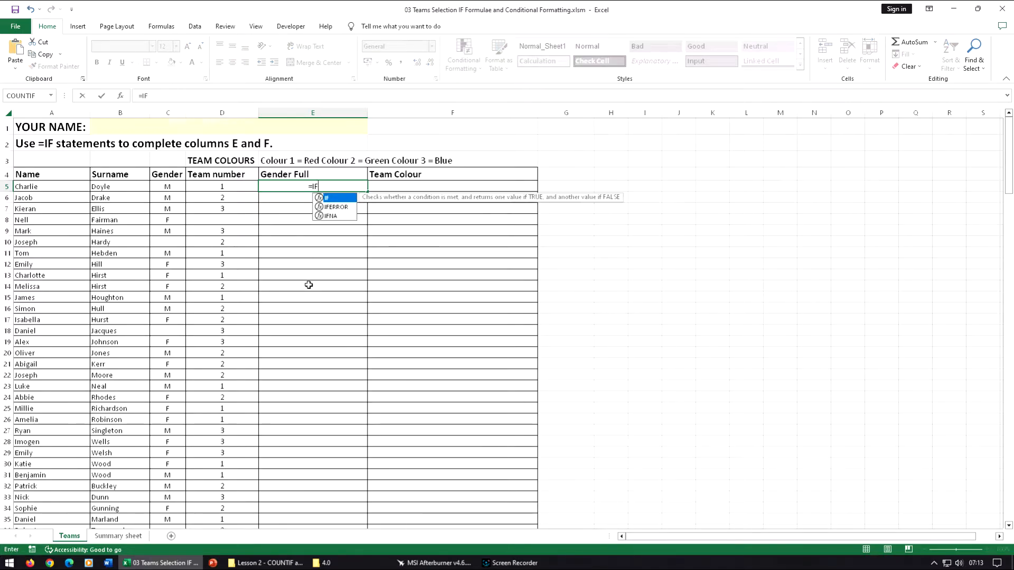
pyautogui.write('(')
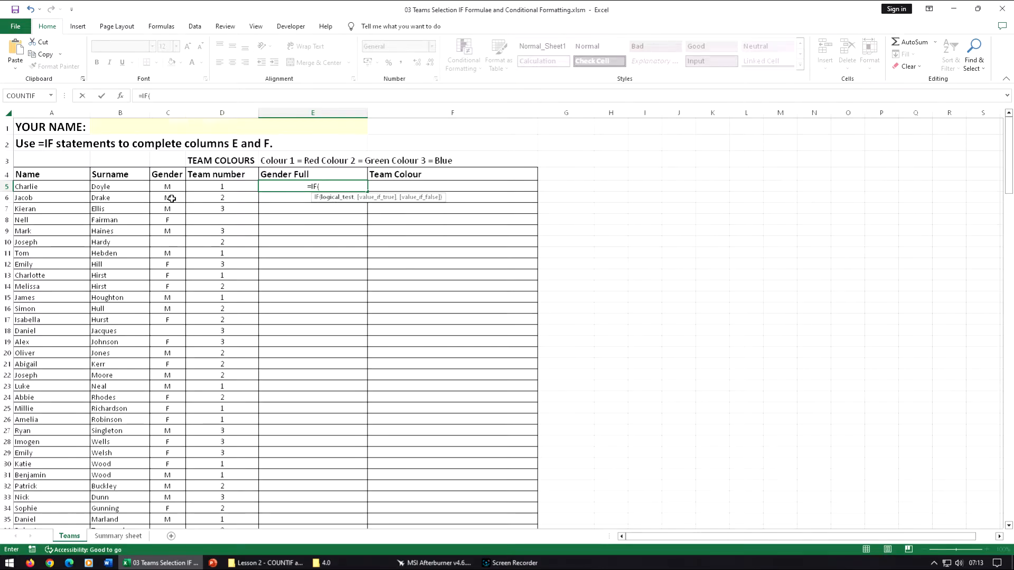
pyautogui.click(159, 187)
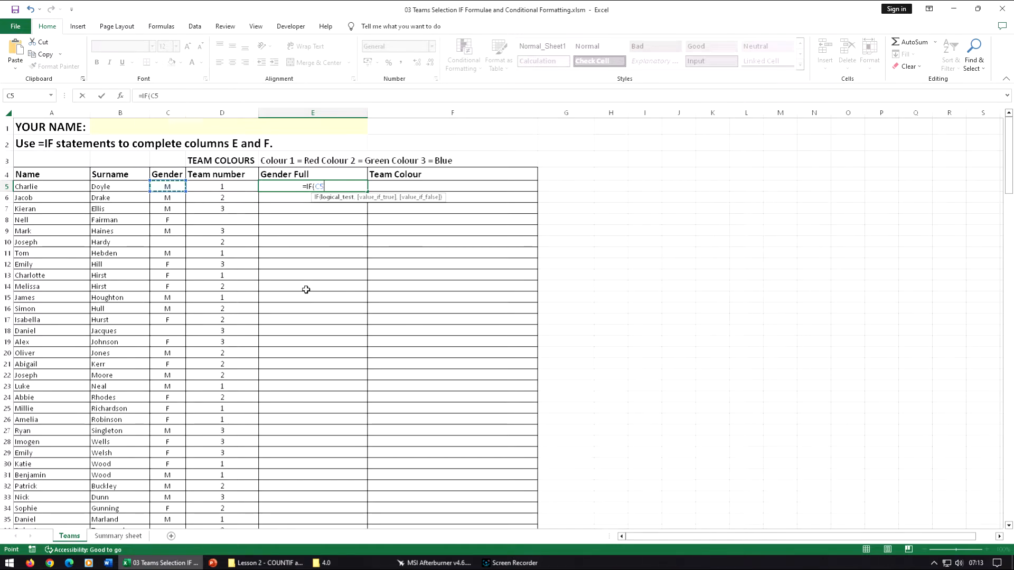
pyautogui.write('=')
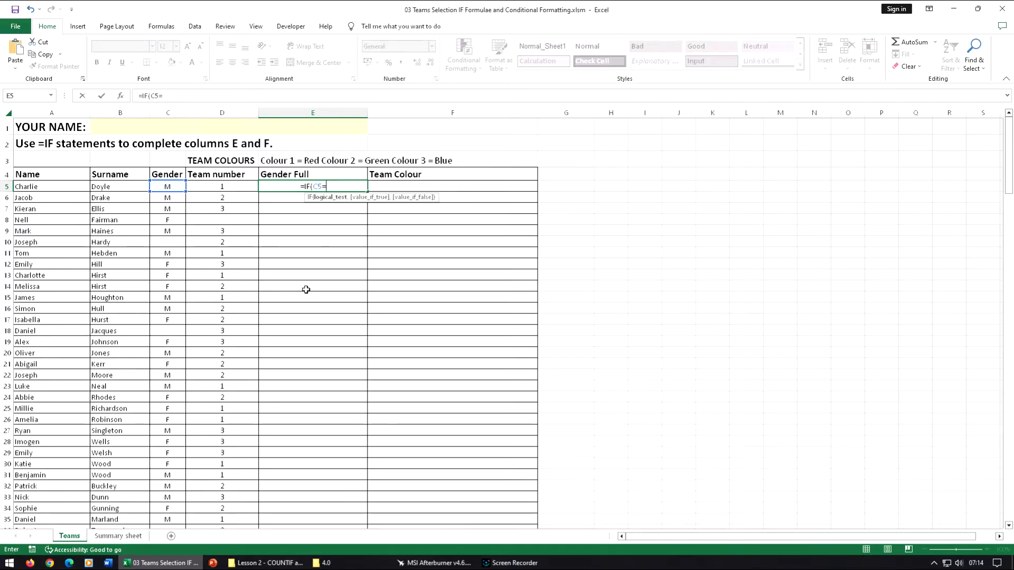
pyautogui.write('"')
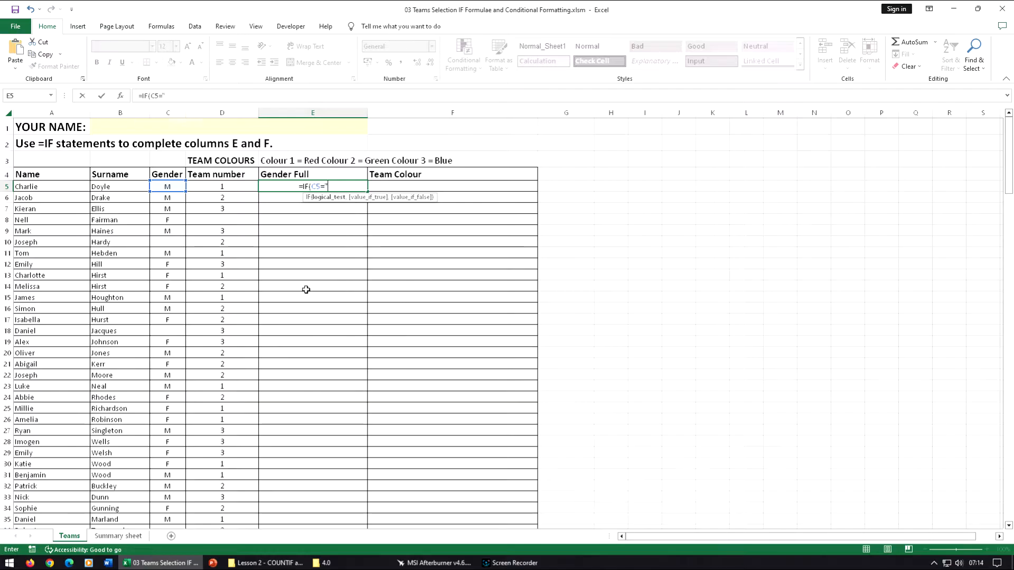
pyautogui.write('M"')
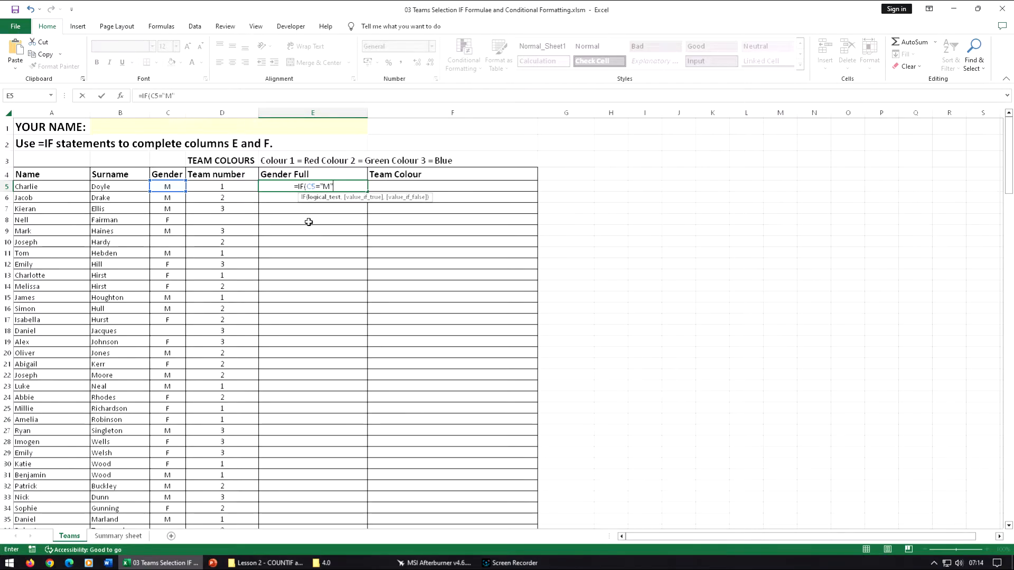
pyautogui.write(',')
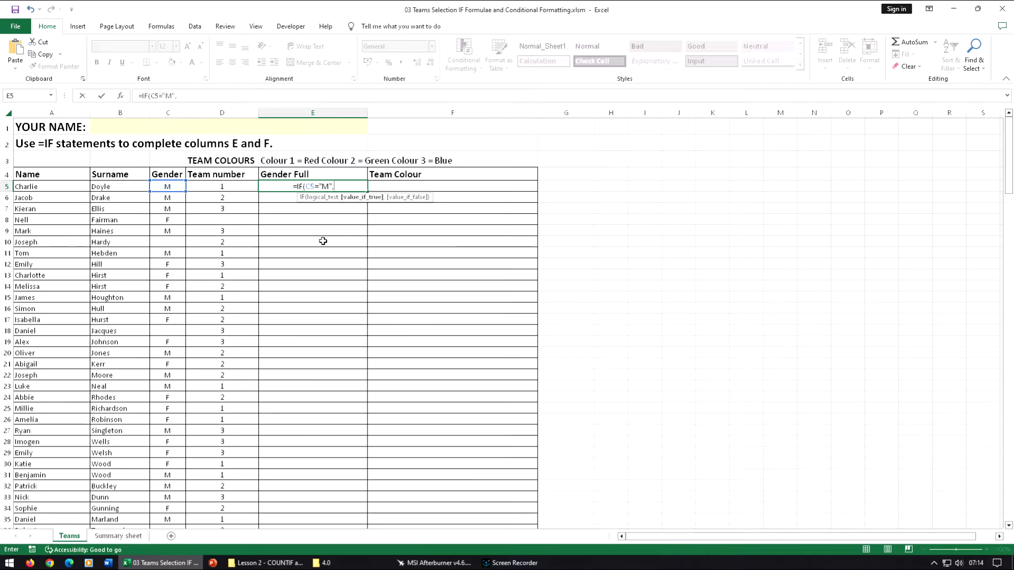
pyautogui.write('"')
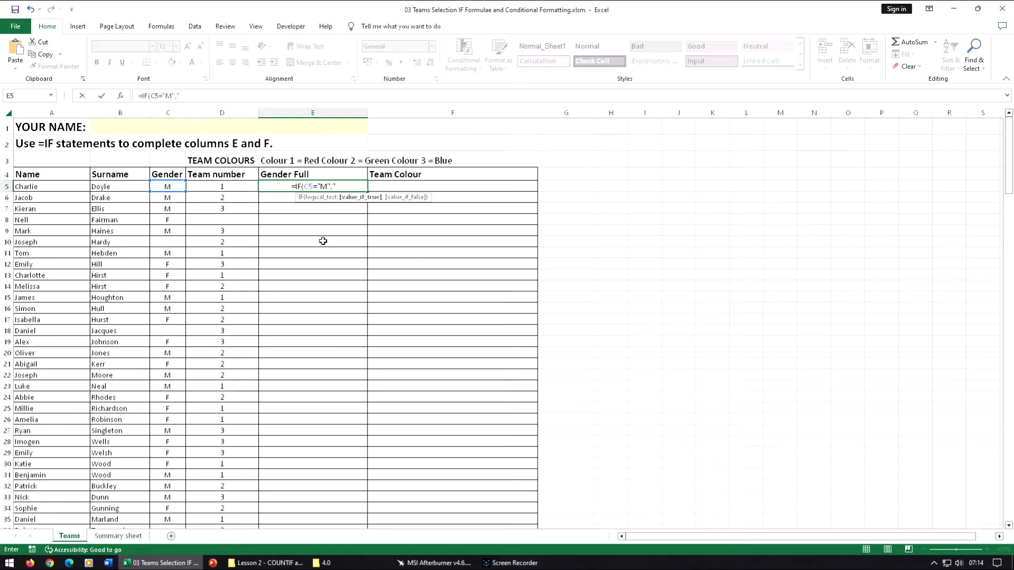
pyautogui.write('MALE"')
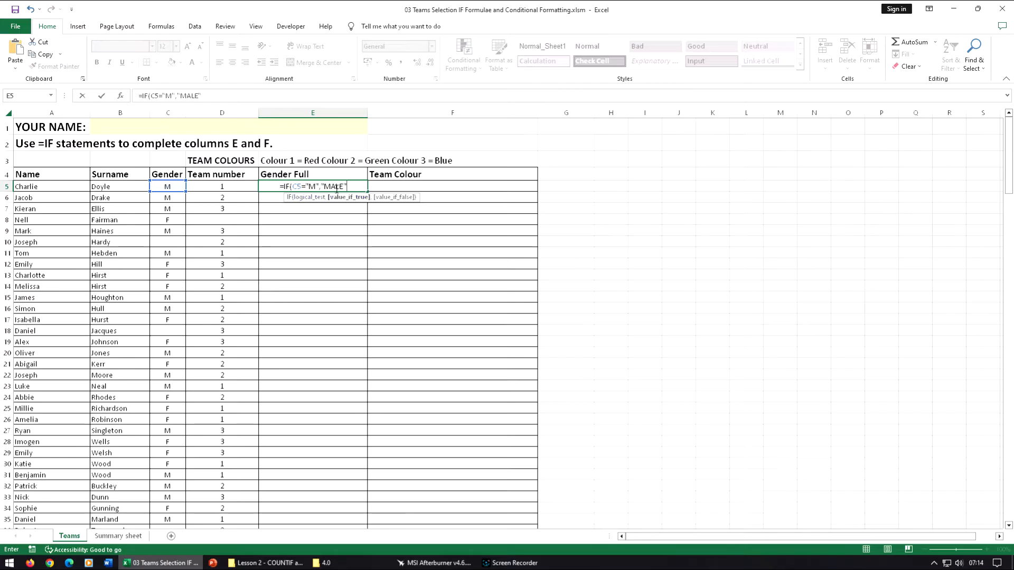
pyautogui.write(',')
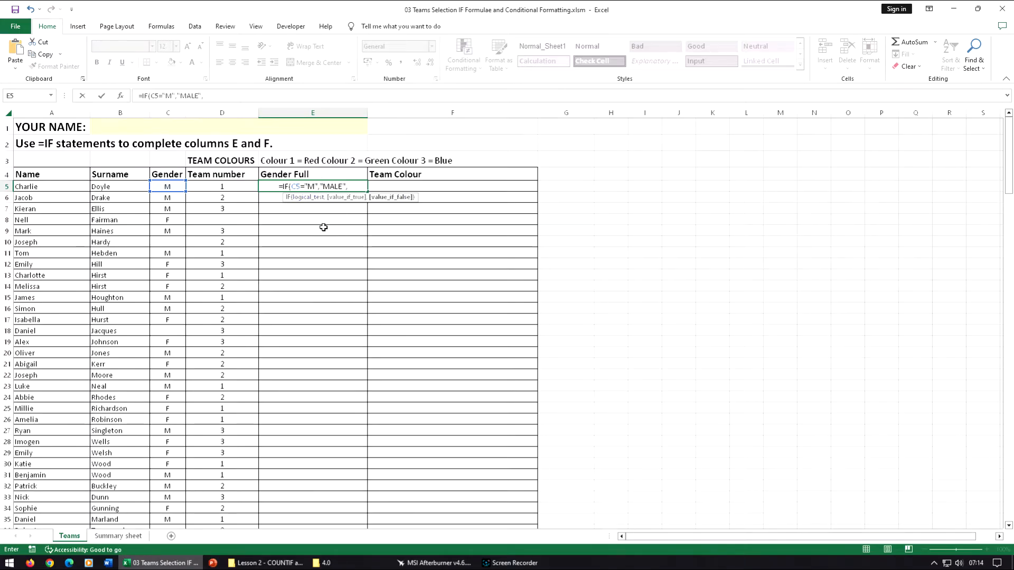
pyautogui.write('"')
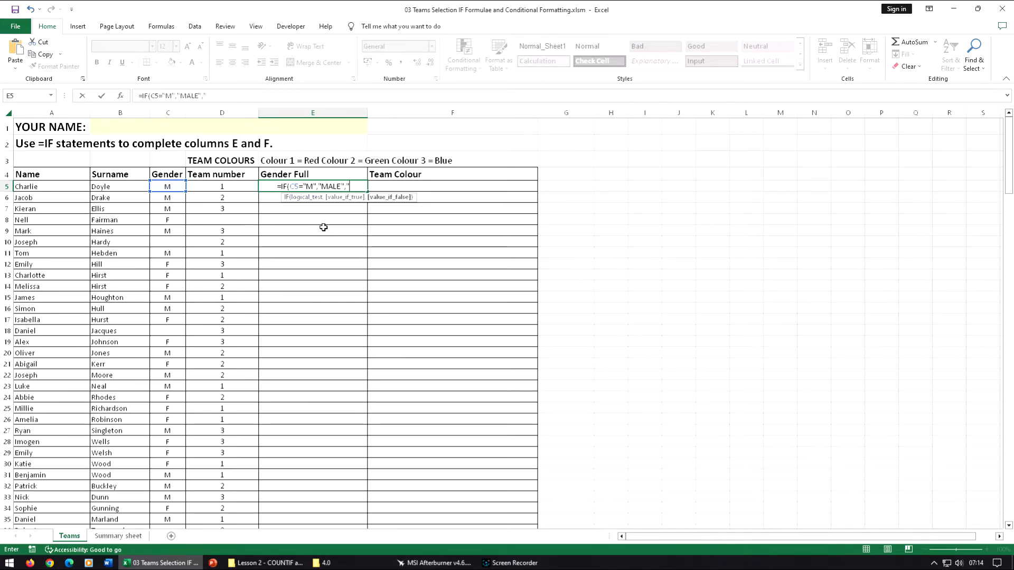
pyautogui.write('FEMALE"')
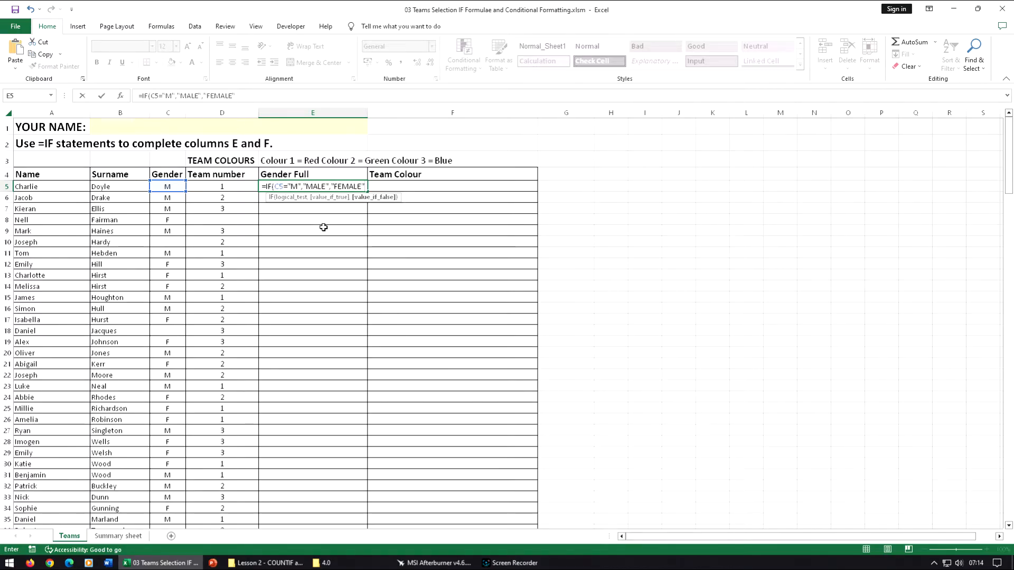
pyautogui.write(')')
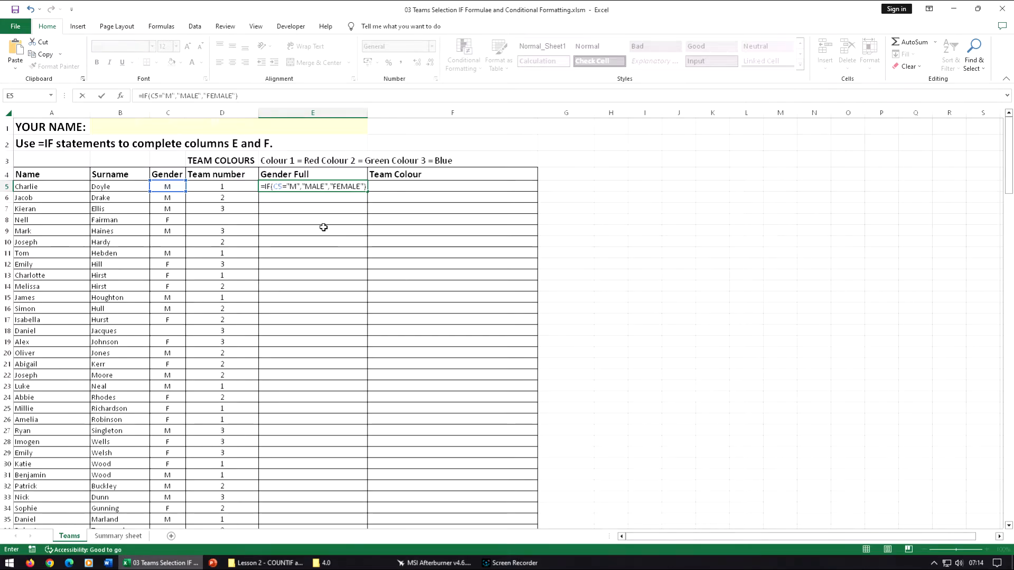
pyautogui.press('Return')
pyautogui.press('Up')
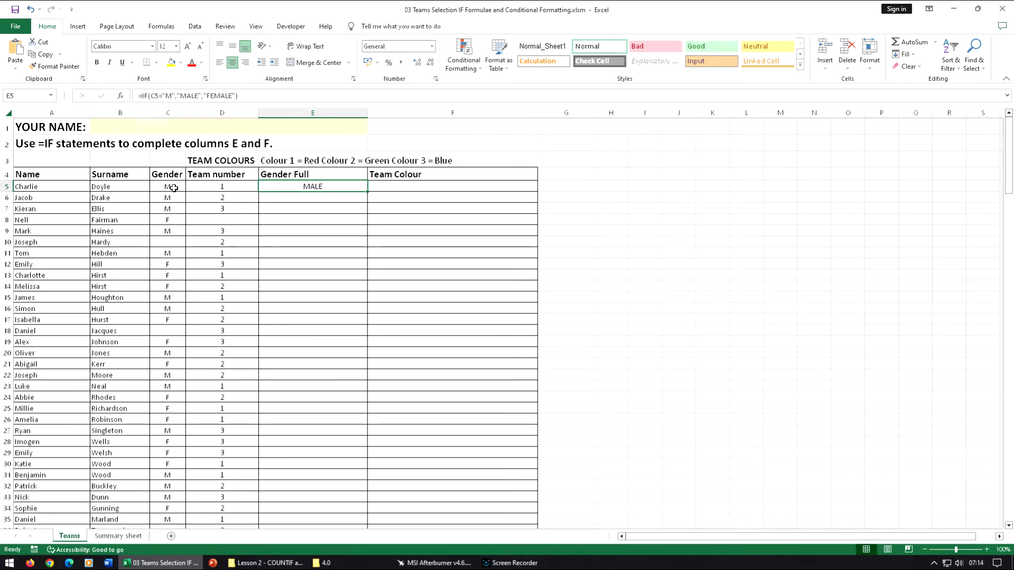
# Fill the Gender Full formula from E5 down to row 194, the last row of the table.
pyautogui.moveTo(367, 193); pyautogui.dragTo(341, 502)
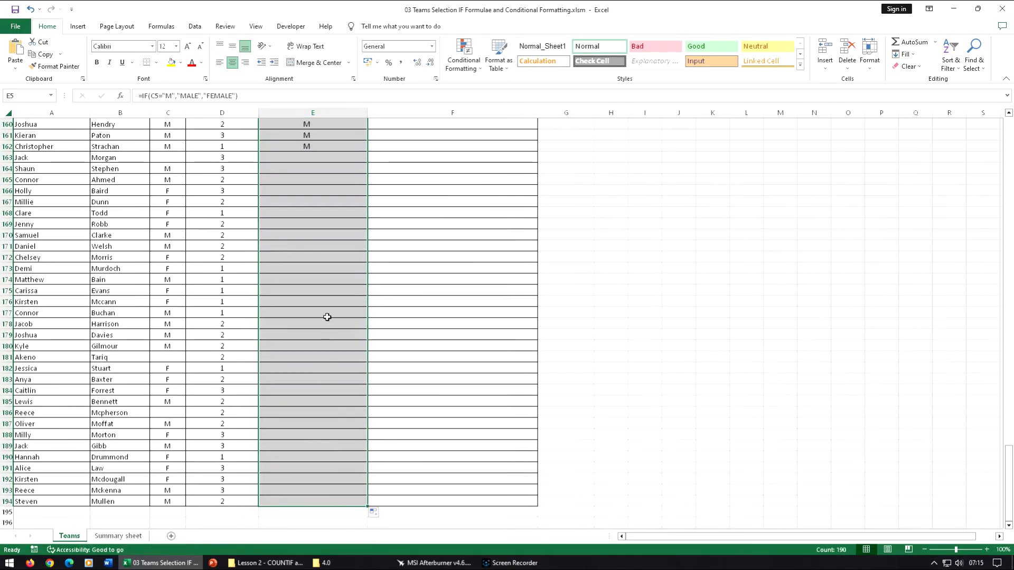
pyautogui.moveTo(1007, 465); pyautogui.dragTo(997, 129)
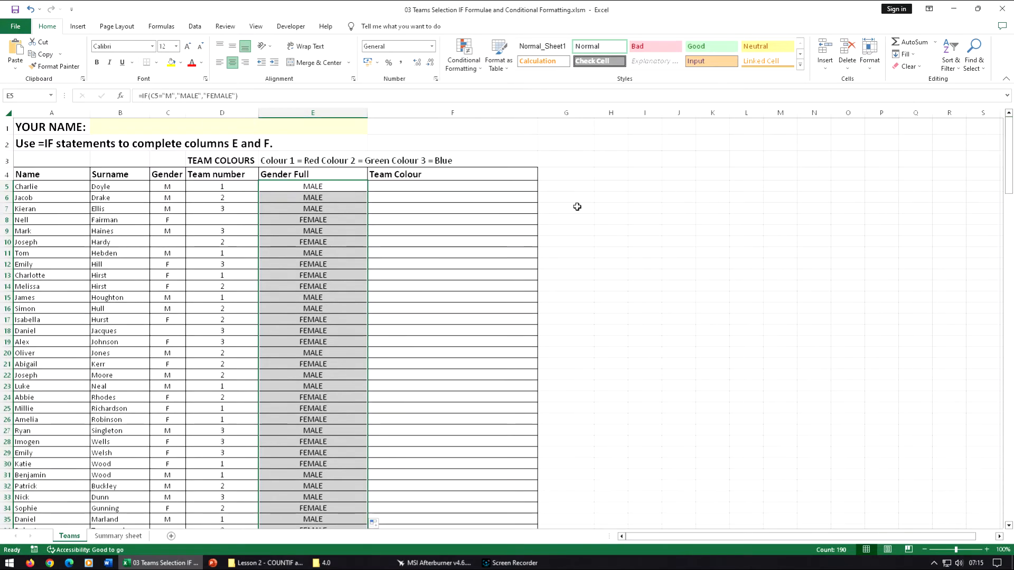
pyautogui.click(575, 208)
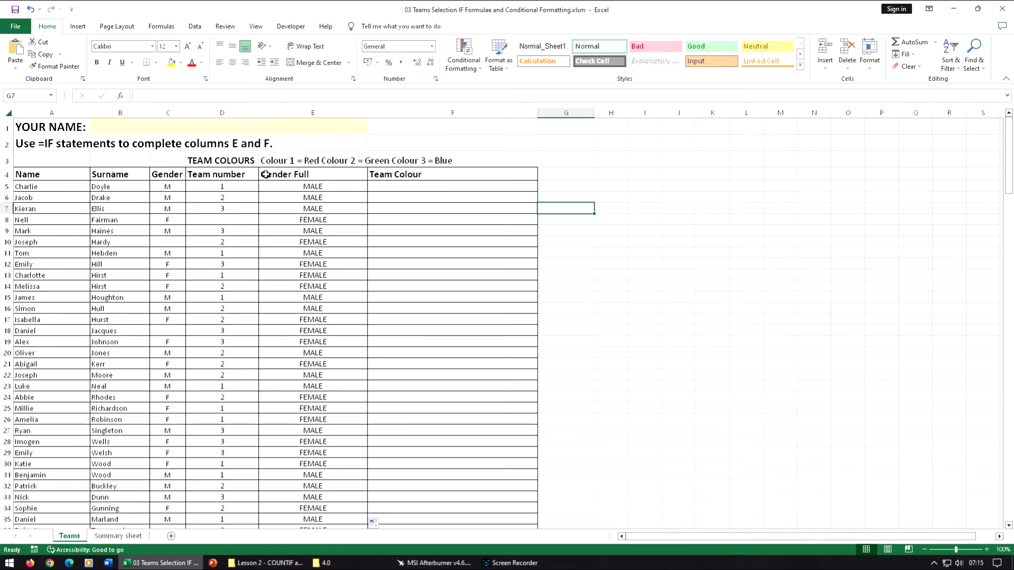
# Compare the Gender Full results with the gender codes in the first rows, including the blank gender cell C10.
pyautogui.click(290, 187)
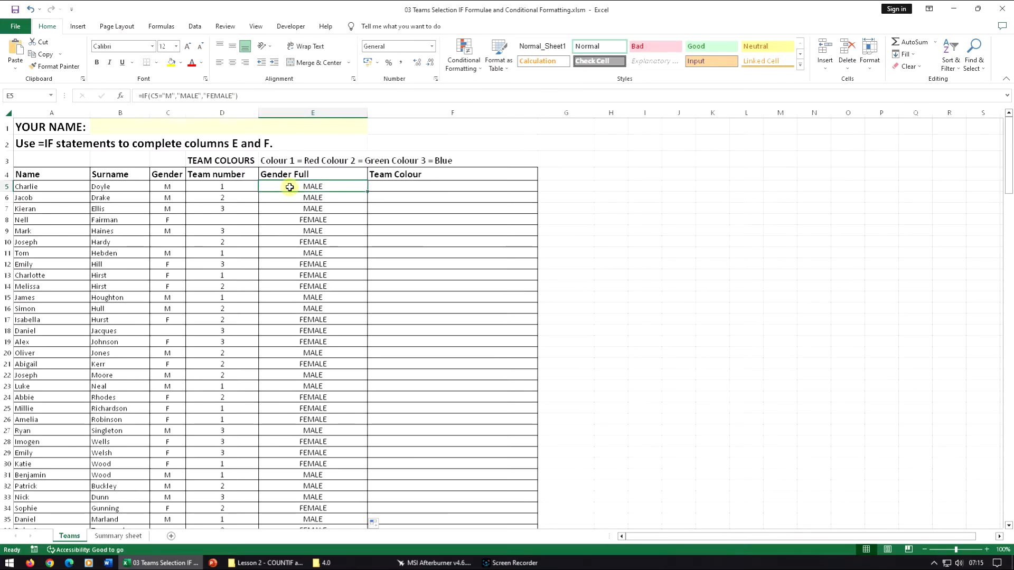
pyautogui.click(172, 195)
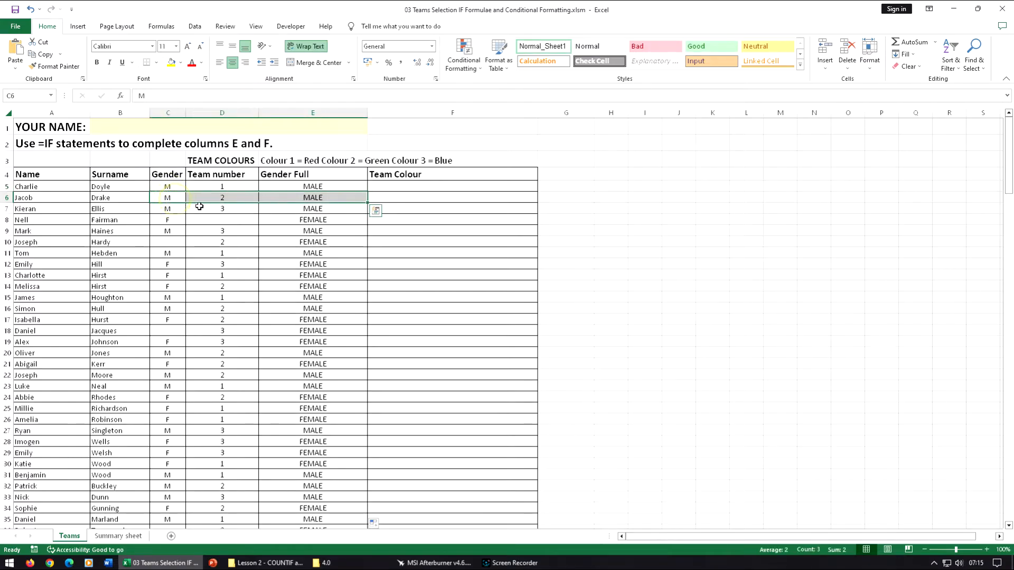
pyautogui.moveTo(183, 208); pyautogui.dragTo(259, 208)
pyautogui.moveTo(171, 221); pyautogui.dragTo(294, 231)
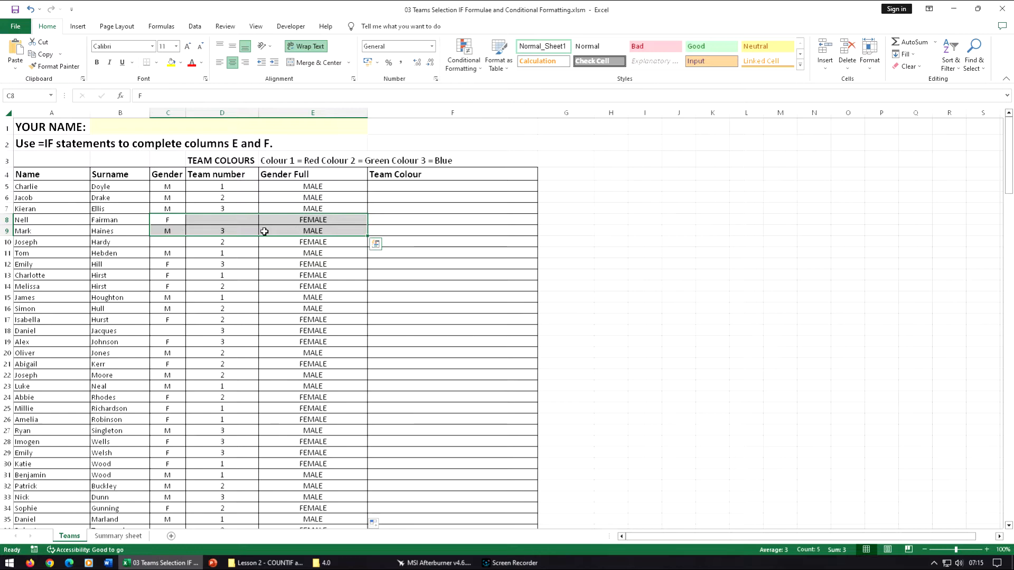
pyautogui.click(290, 248)
pyautogui.click(160, 242)
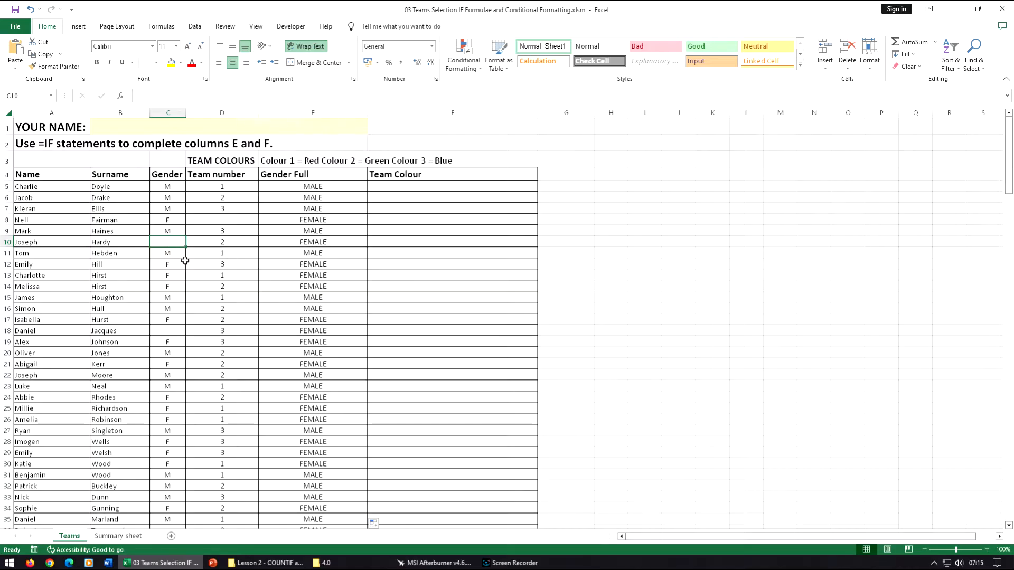
pyautogui.click(51, 243)
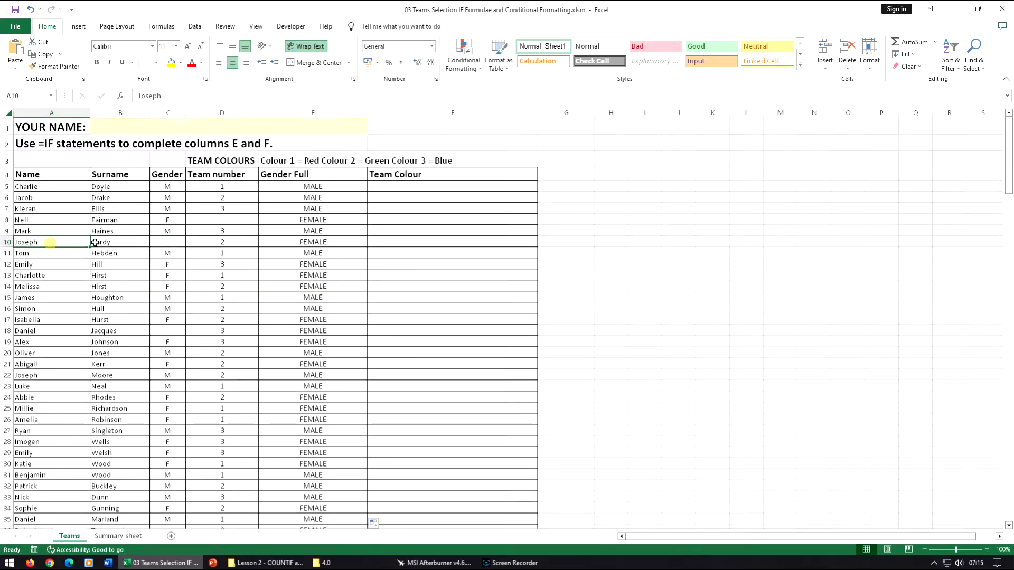
pyautogui.click(168, 244)
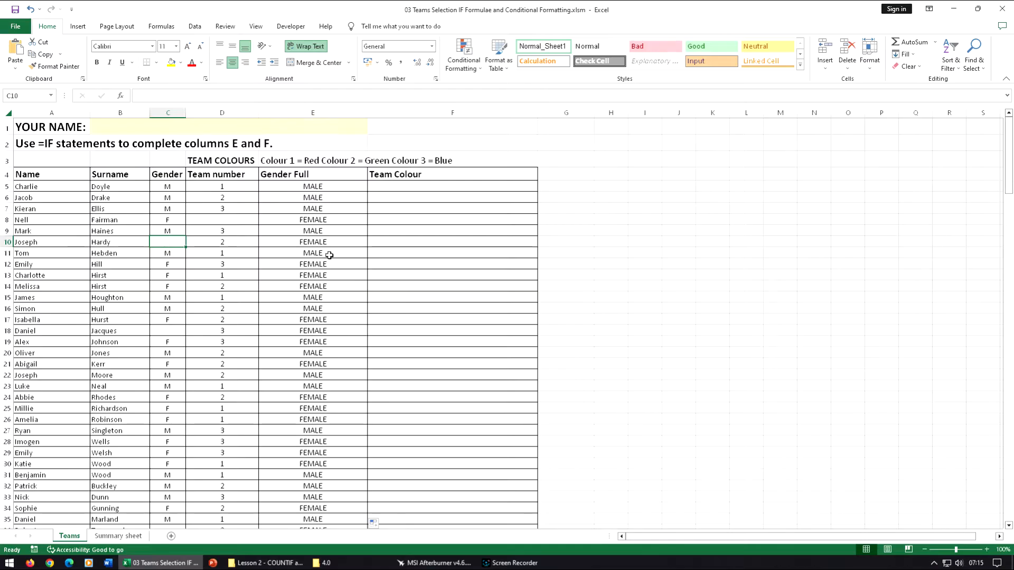
# Check the Gender Full formula in E10 against the blank gender cell C10.
pyautogui.click(326, 241)
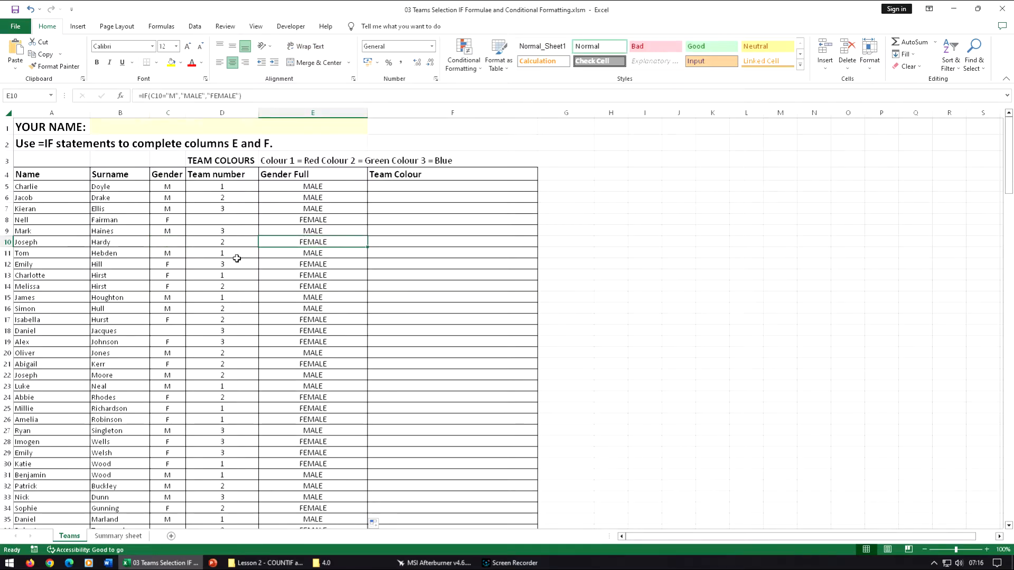
pyautogui.click(172, 243)
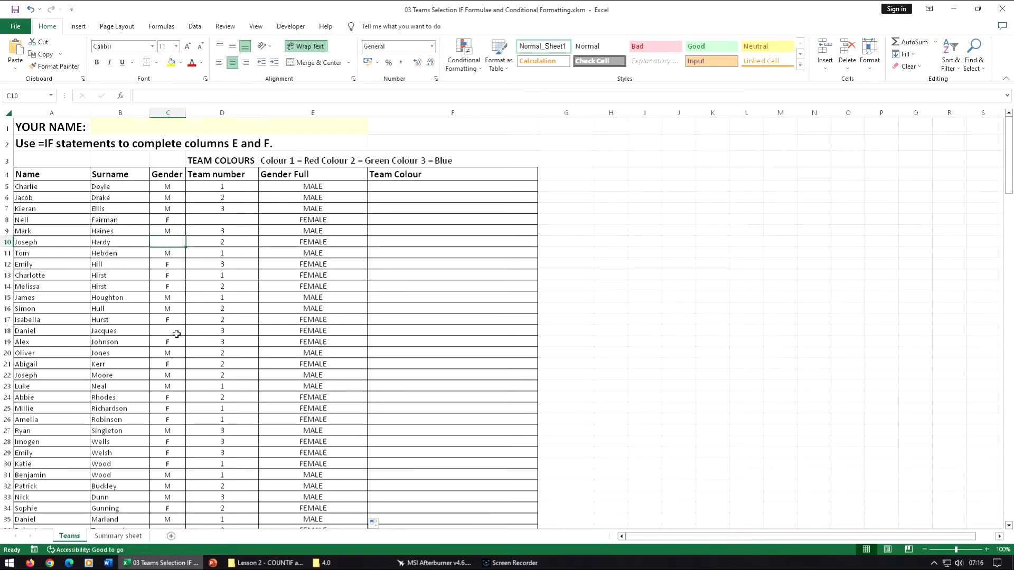
pyautogui.click(294, 245)
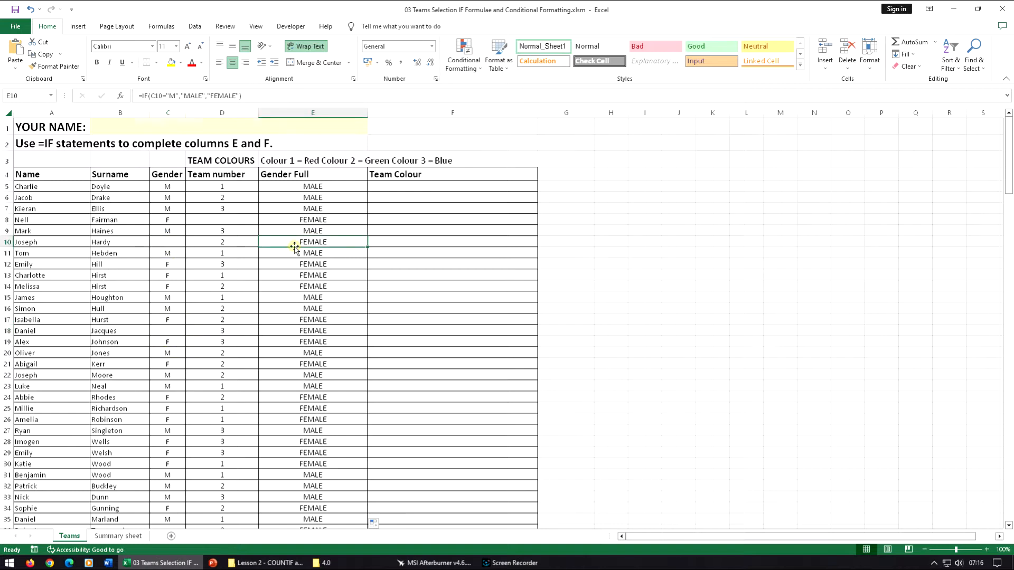
# Remove the "FEMALE" argument and closing bracket from the formula in E5, leaving =IF(C5="M","MALE",.
pyautogui.click(299, 188)
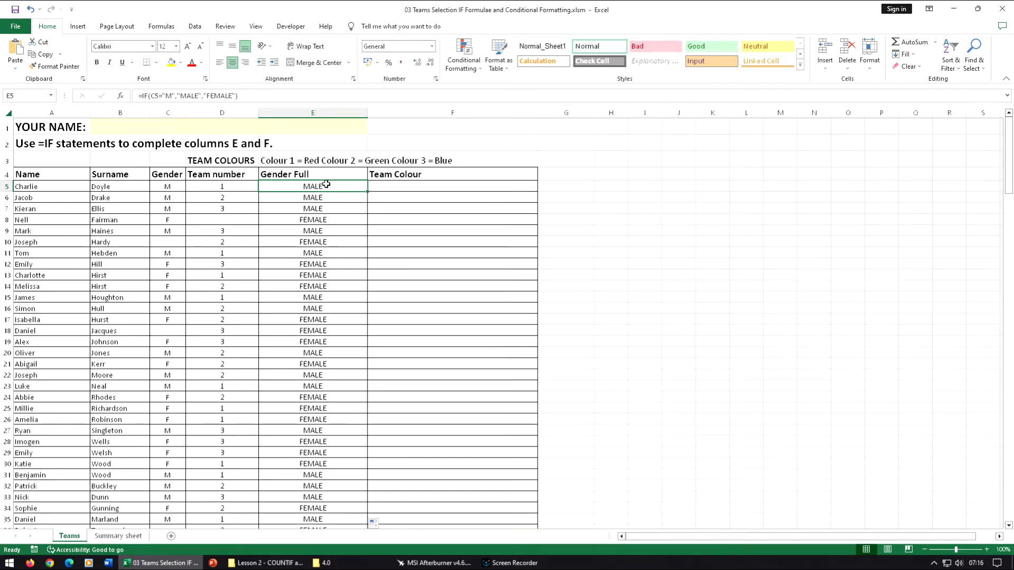
pyautogui.doubleClick(326, 184)
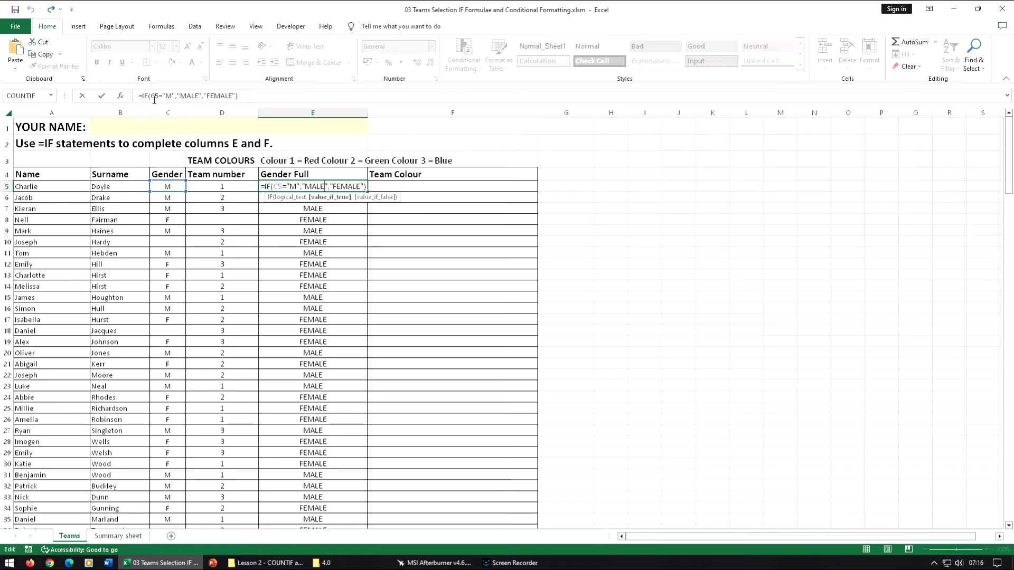
pyautogui.click(246, 96)
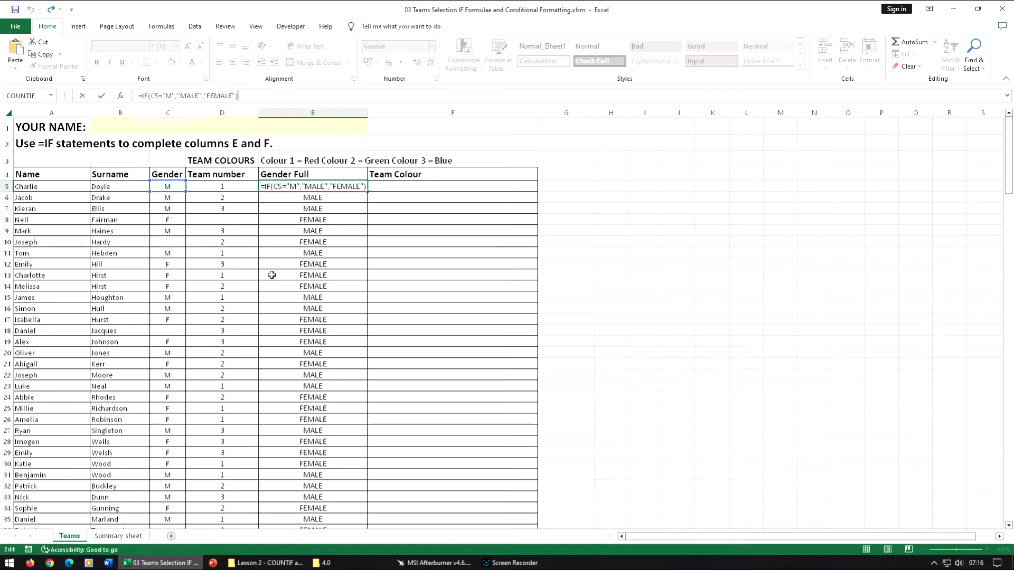
pyautogui.press('BackSpace')
pyautogui.press('BackSpace')
pyautogui.press('BackSpace')
pyautogui.press('BackSpace')
pyautogui.press('BackSpace')
pyautogui.press('BackSpace')
pyautogui.press('BackSpace')
pyautogui.press('BackSpace')
pyautogui.press('BackSpace')
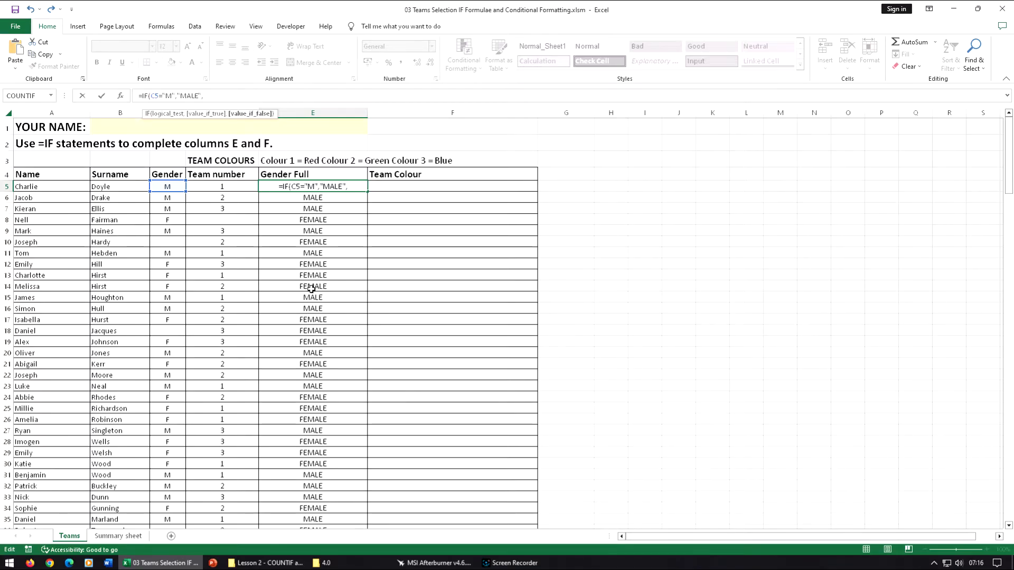
# Complete the E5 formula with a nested IF as =IF(C5="M","MALE",IF(C5="F","FEMALE","")).
pyautogui.write('IF(')
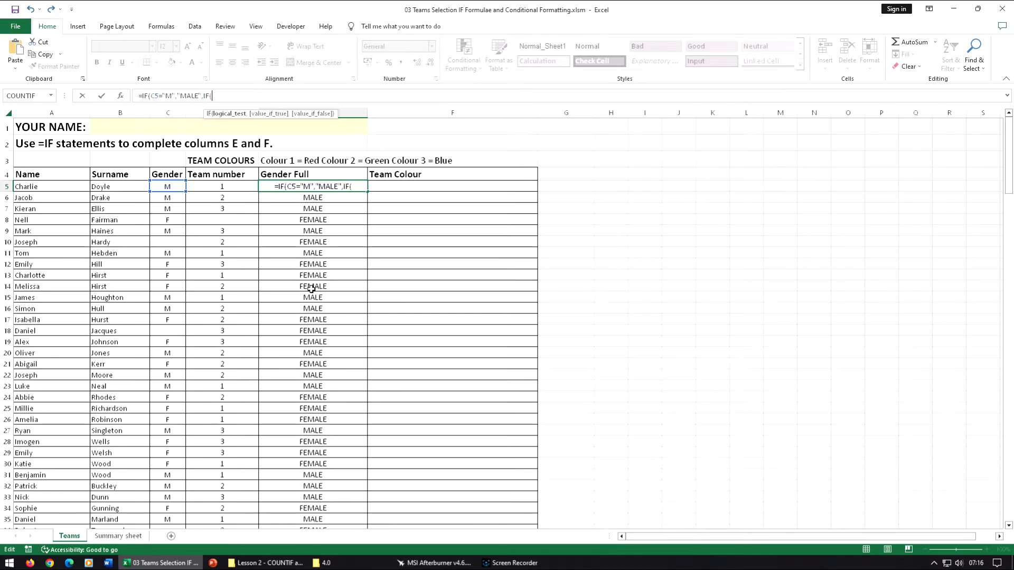
pyautogui.click(166, 188)
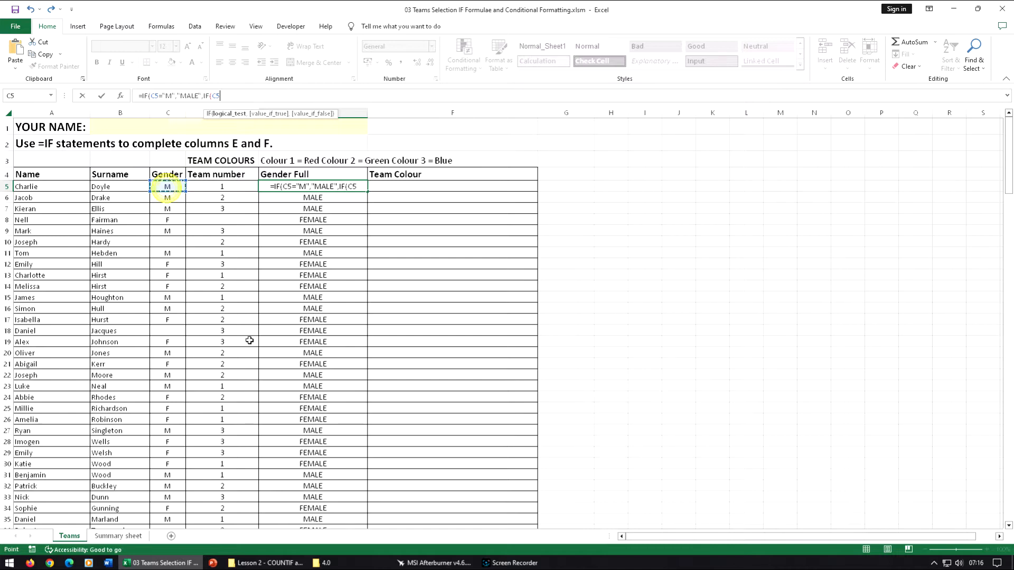
pyautogui.write('="')
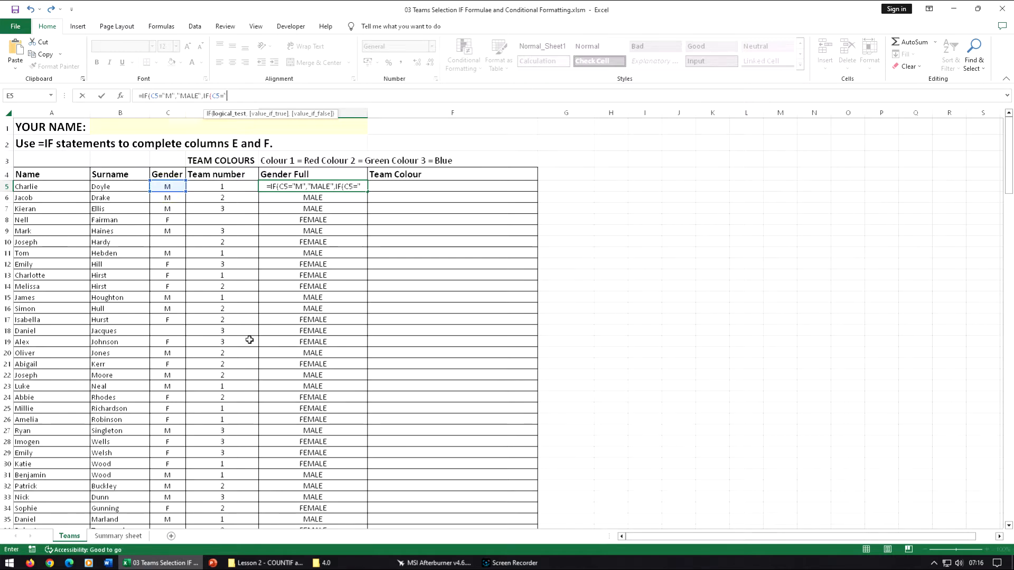
pyautogui.write('F"')
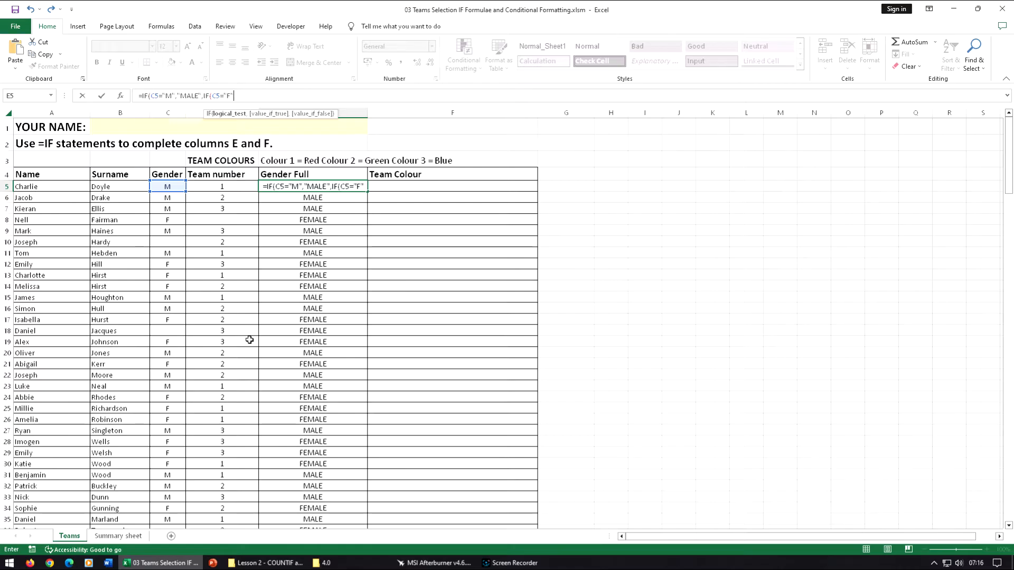
pyautogui.write(',"')
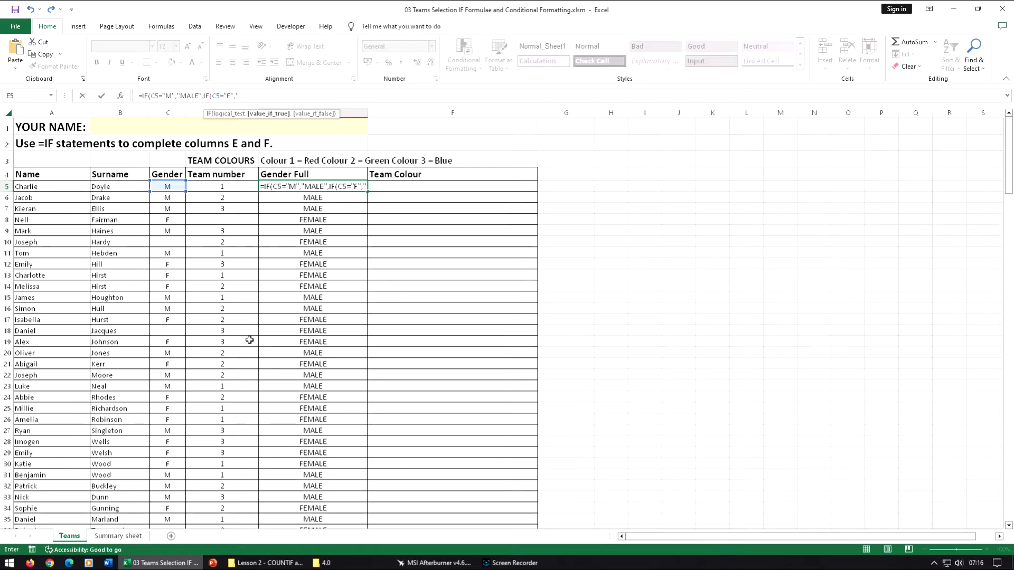
pyautogui.write('FEMALE"')
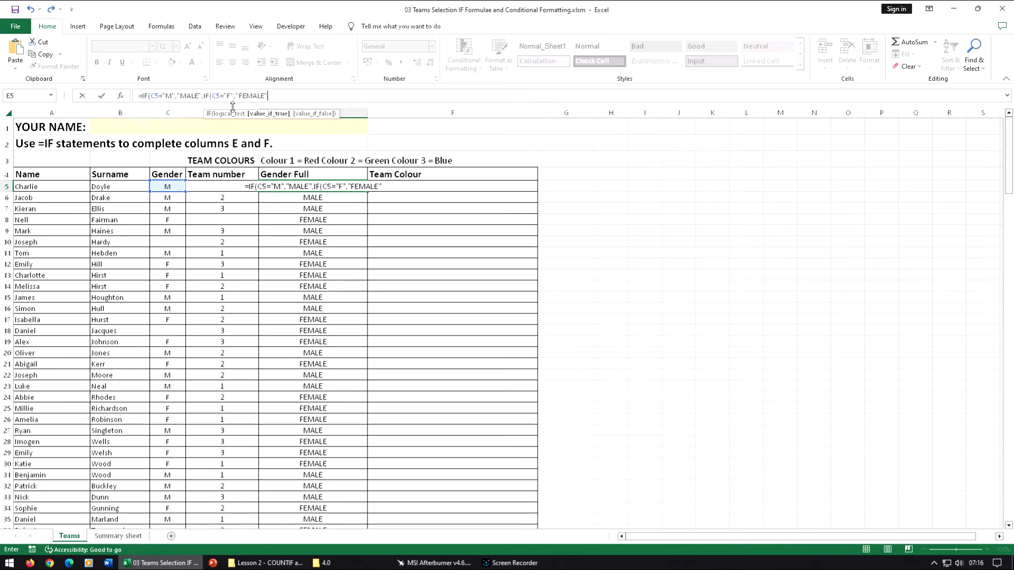
pyautogui.write(',')
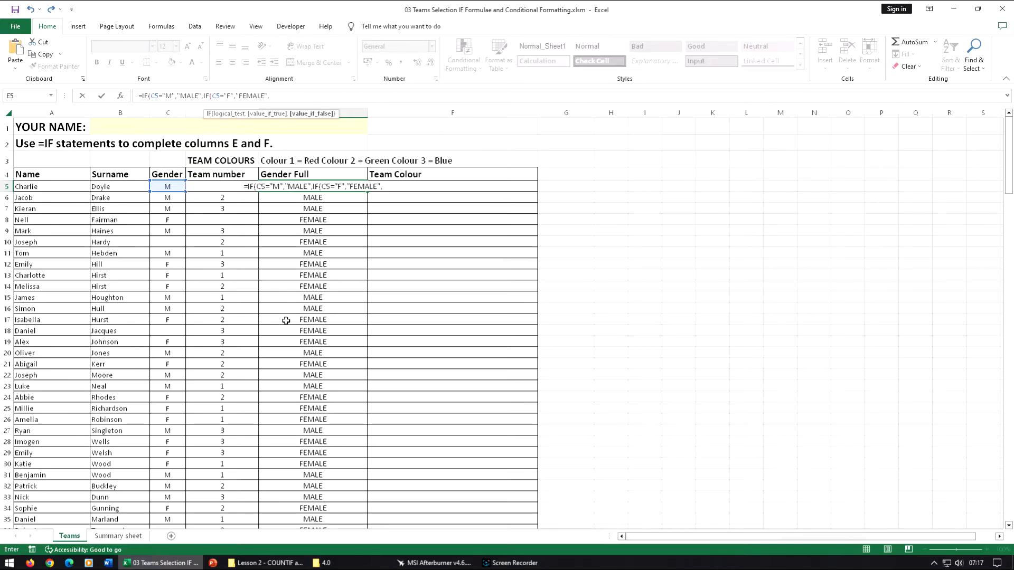
pyautogui.write('"')
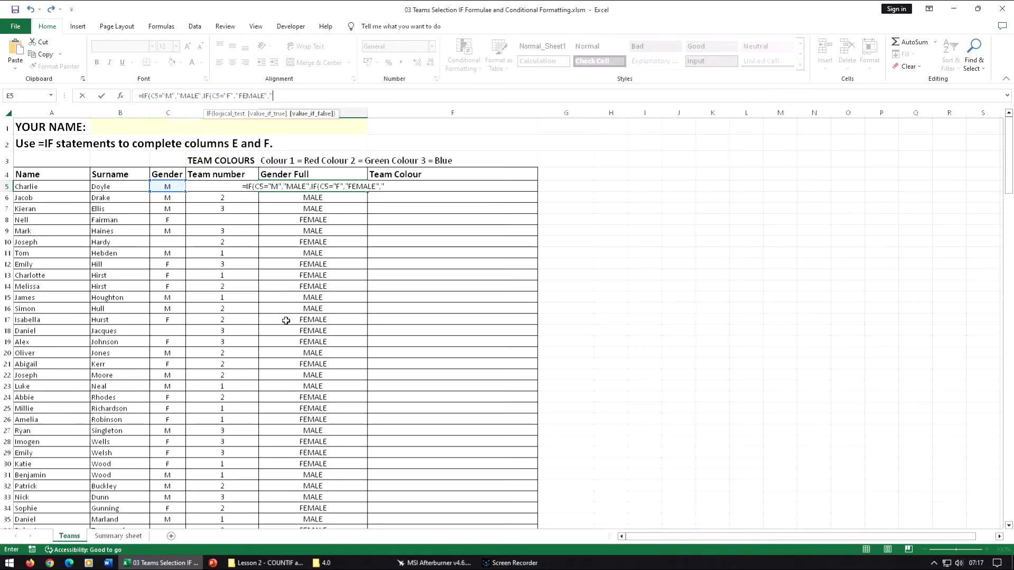
pyautogui.write('"')
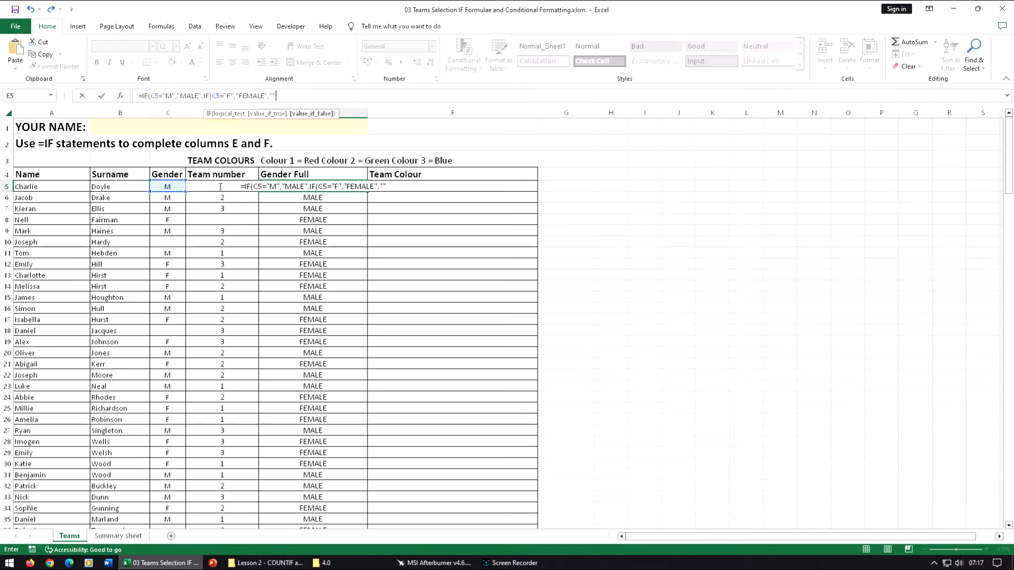
pyautogui.write('))')
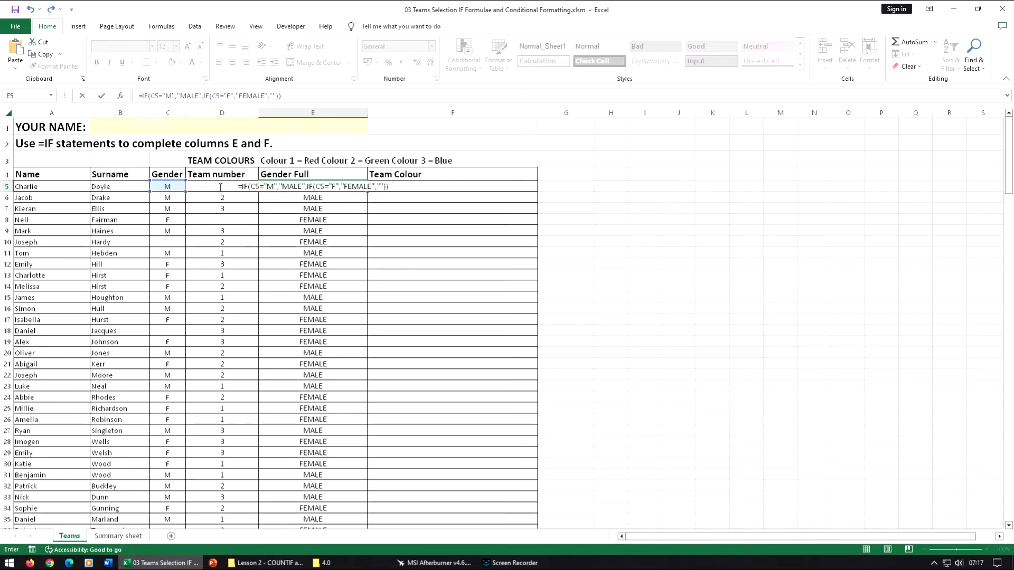
pyautogui.press('Return')
pyautogui.press('Up')
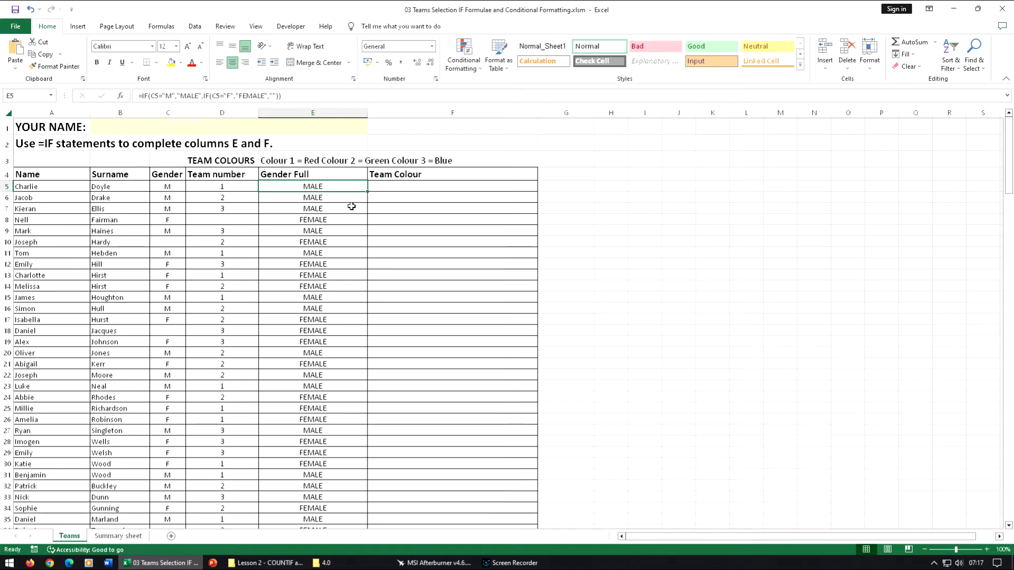
# Fill the nested formula from E5 down the Gender Full column and check rows 10 and 18, which have blank gender codes.
pyautogui.doubleClick(368, 191)
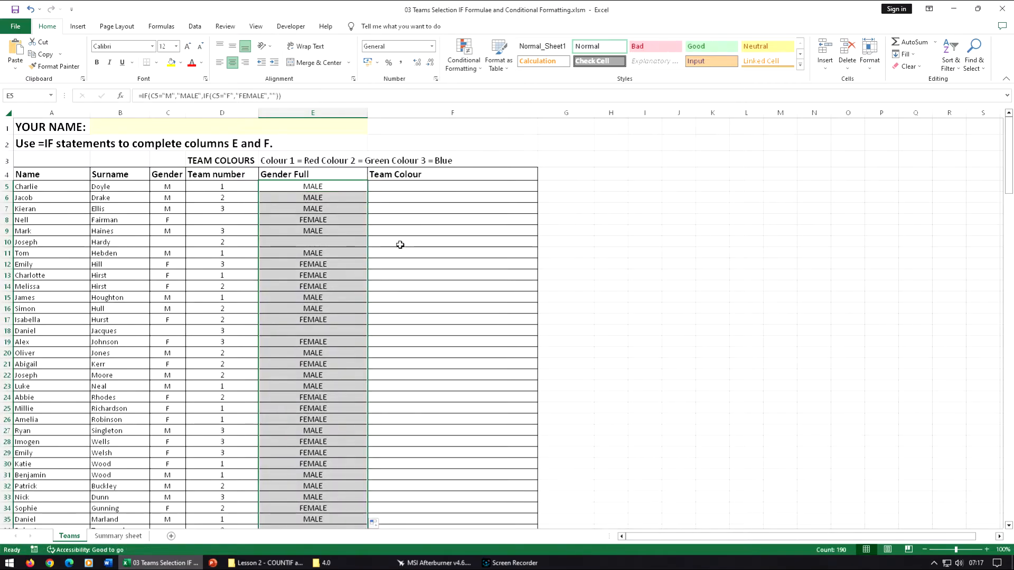
pyautogui.moveTo(398, 245); pyautogui.dragTo(398, 239)
pyautogui.click(292, 244)
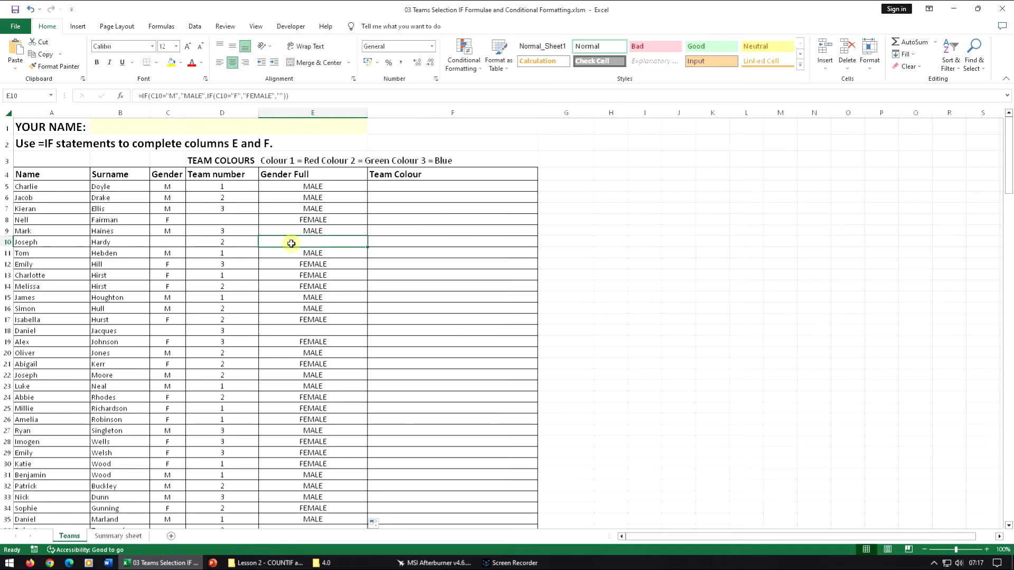
pyautogui.click(168, 241)
pyautogui.click(285, 241)
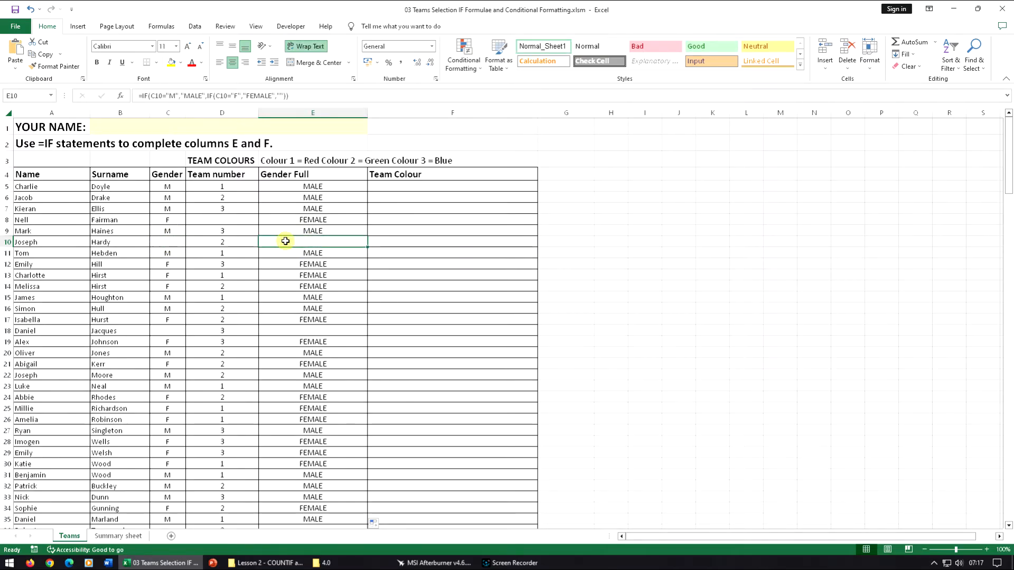
pyautogui.click(308, 331)
pyautogui.click(169, 330)
pyautogui.click(286, 329)
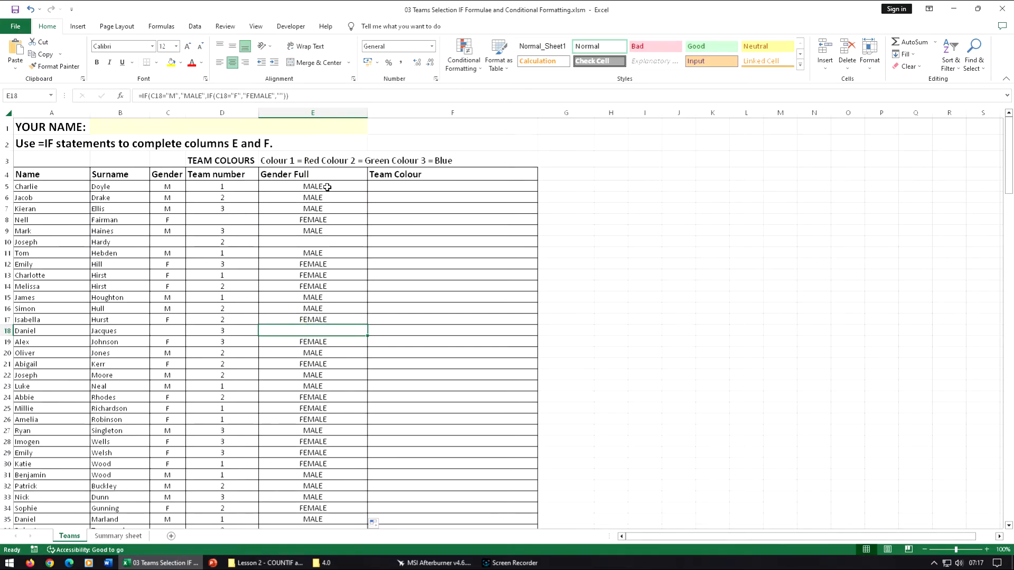
# Inspect the nested IF formulas in E18 and E5, including their closing brackets, without editing them.
pyautogui.click(293, 95)
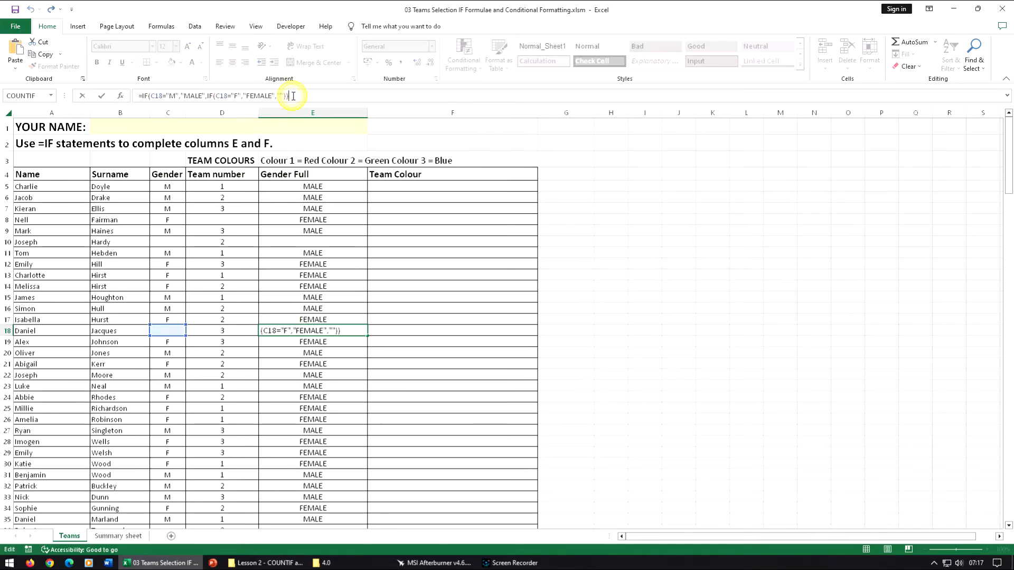
pyautogui.click(330, 186)
pyautogui.click(284, 96)
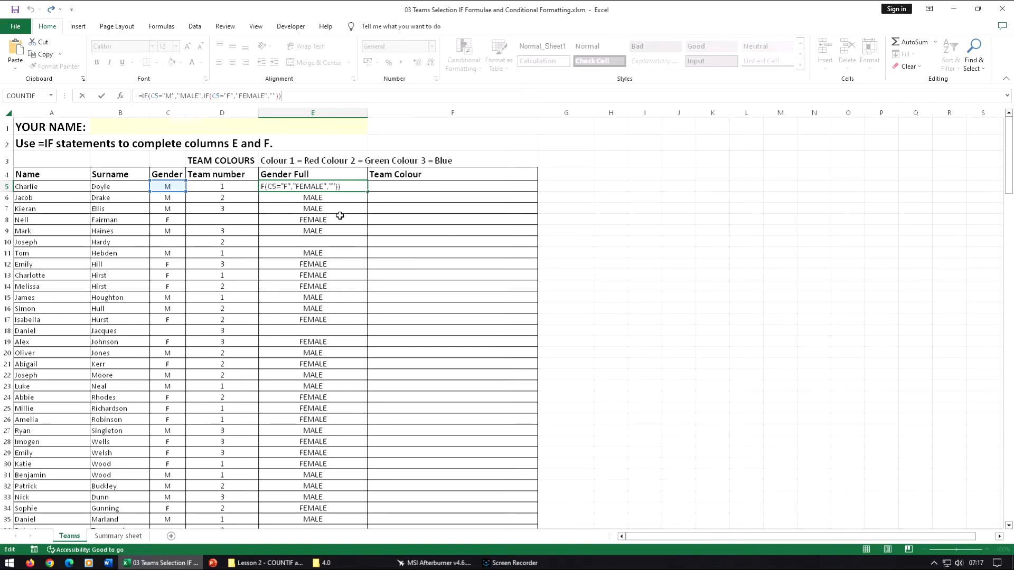
pyautogui.hotkey('ctrl', 'Return')
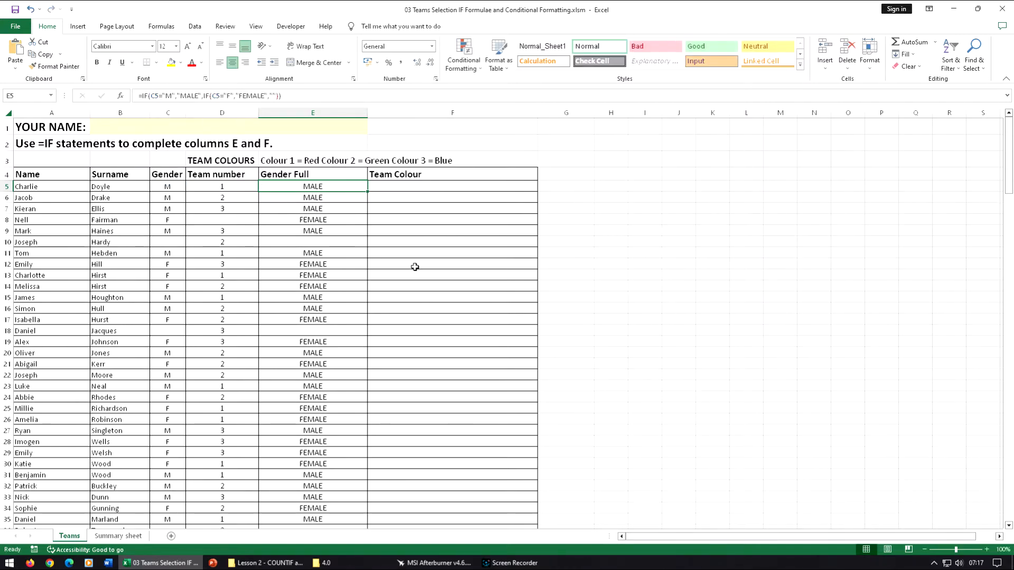
# Review the gender code, team number, Gender Full and Team Colour cells in row 5.
pyautogui.click(421, 184)
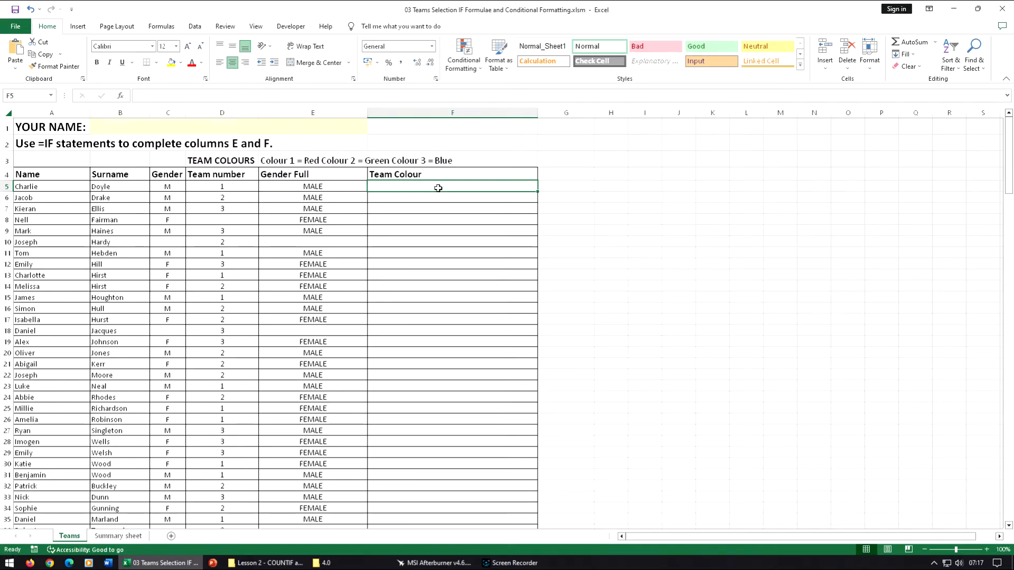
pyautogui.click(201, 189)
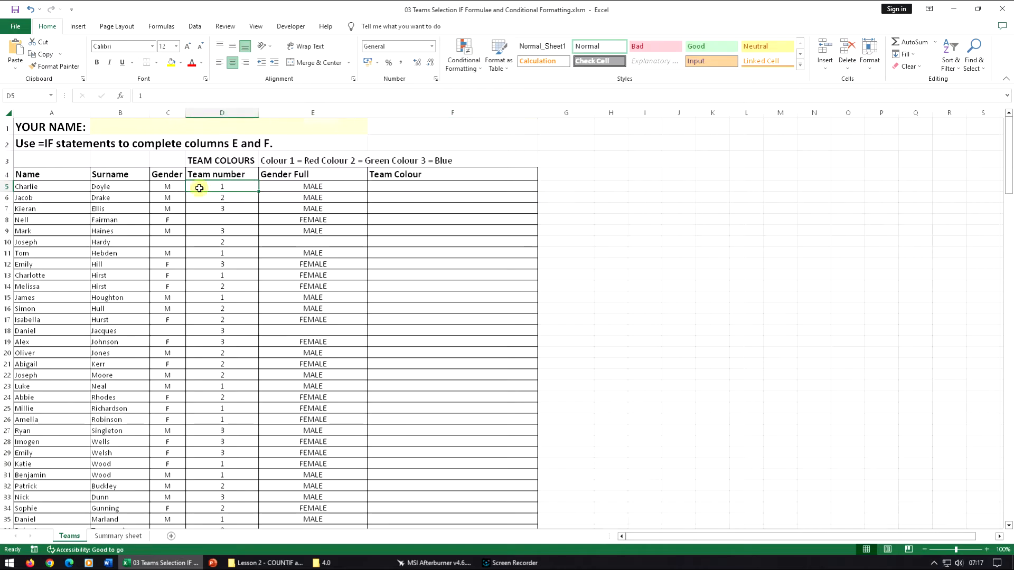
pyautogui.click(316, 188)
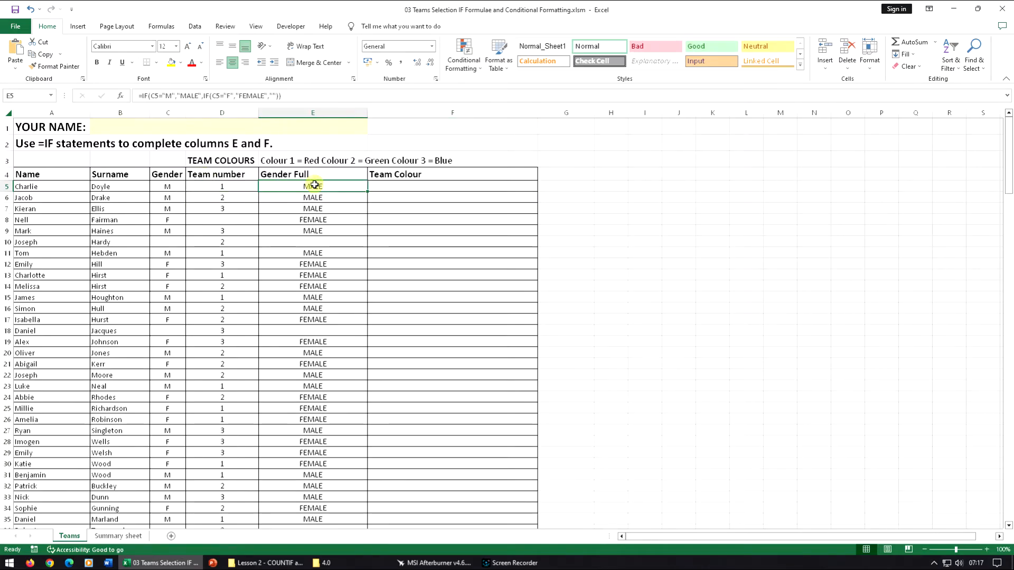
pyautogui.click(390, 189)
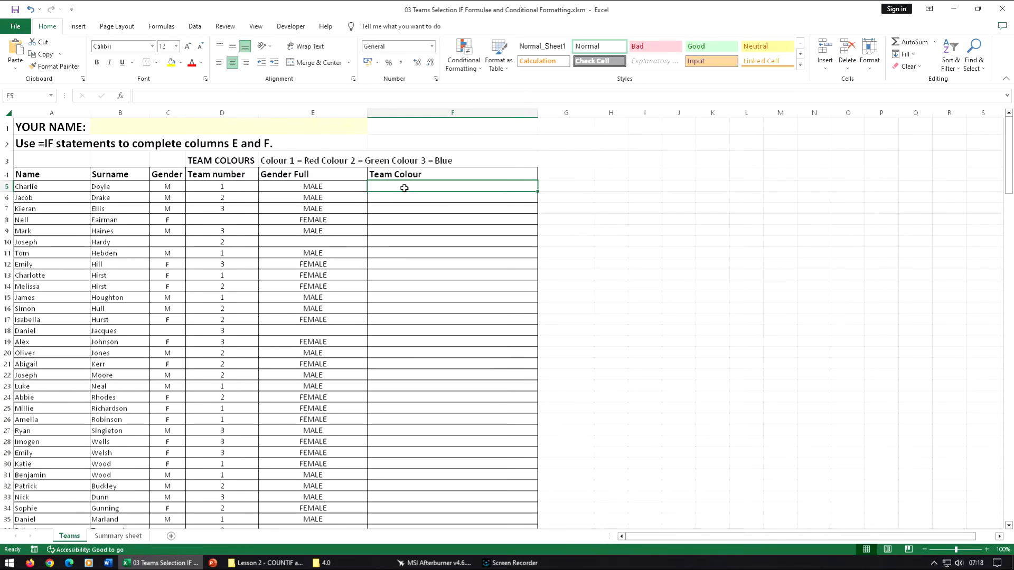
pyautogui.click(159, 187)
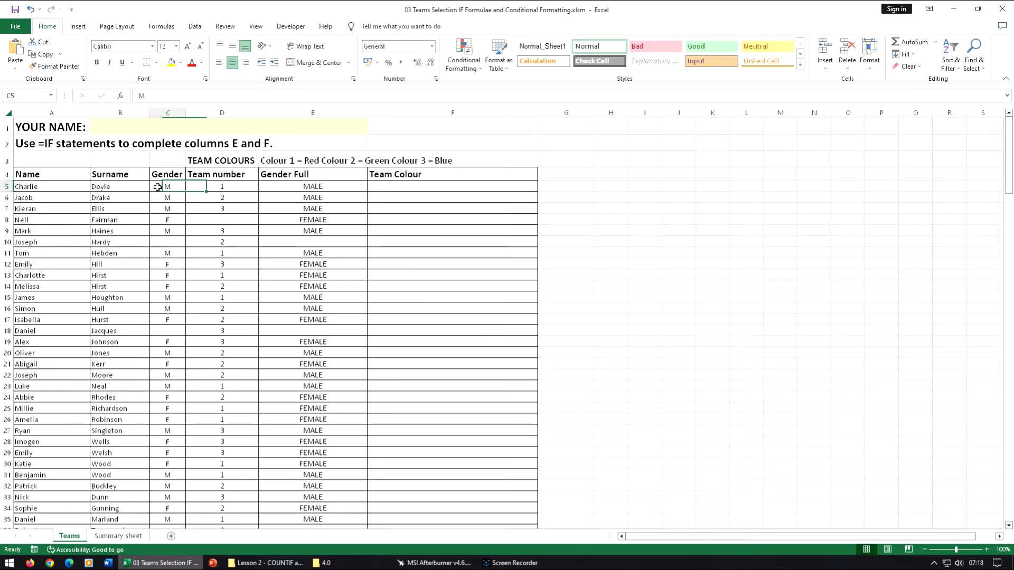
pyautogui.click(214, 187)
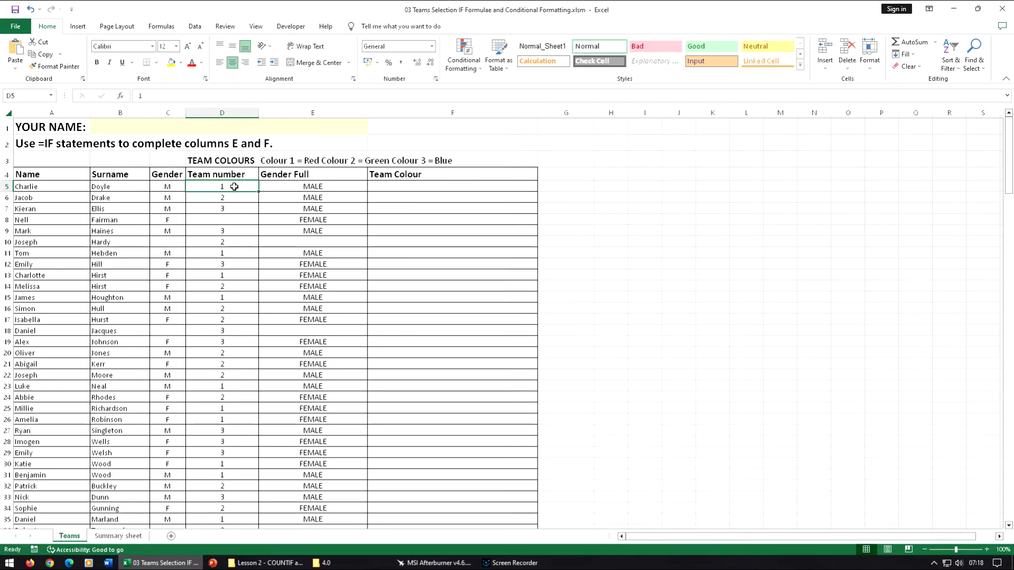
# Start the Team Colour formula in F5 with an IF that returns "RED" when D5=1.
pyautogui.click(395, 187)
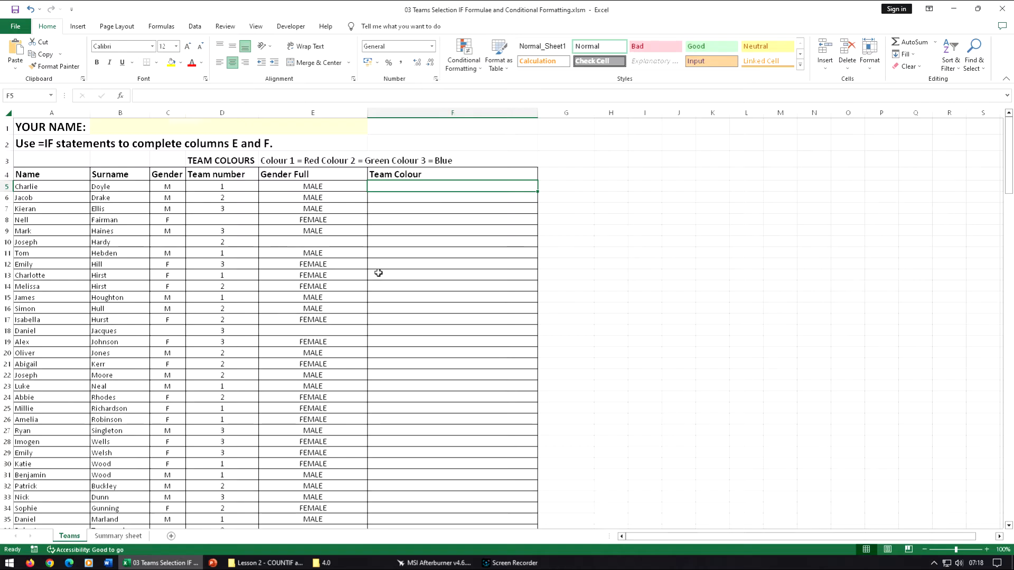
pyautogui.write('=IF(')
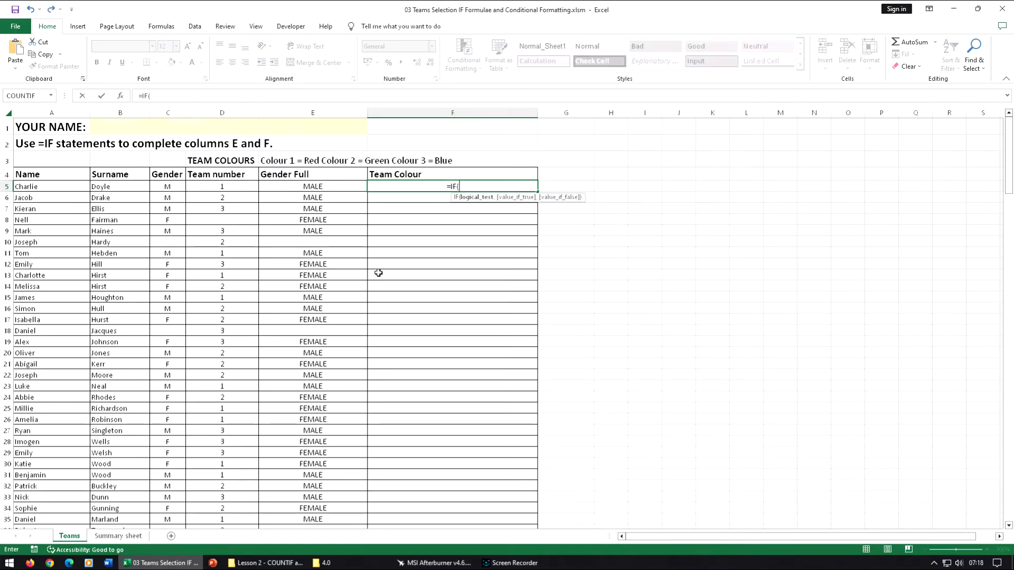
pyautogui.click(224, 187)
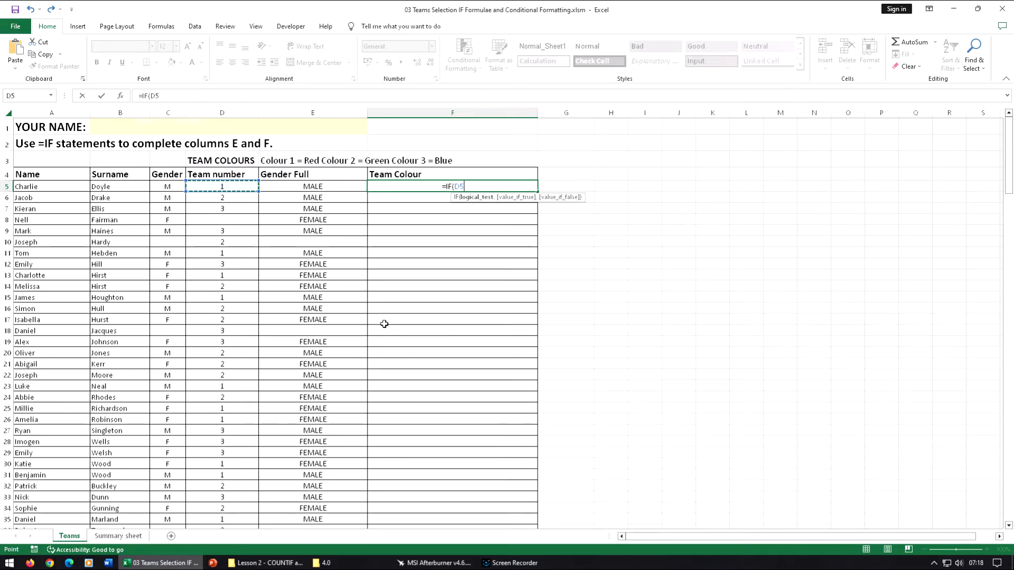
pyautogui.write('=')
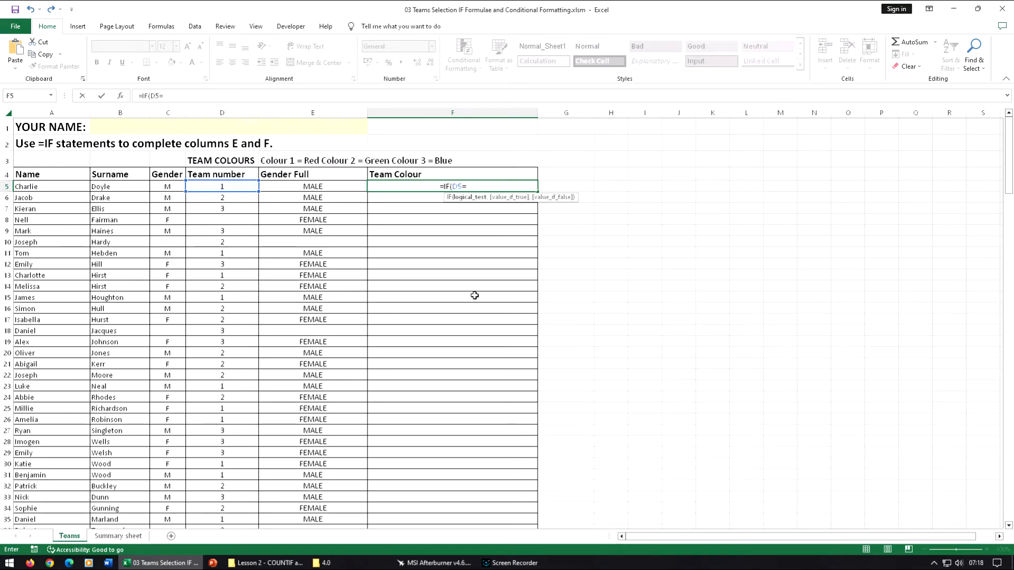
pyautogui.write('1')
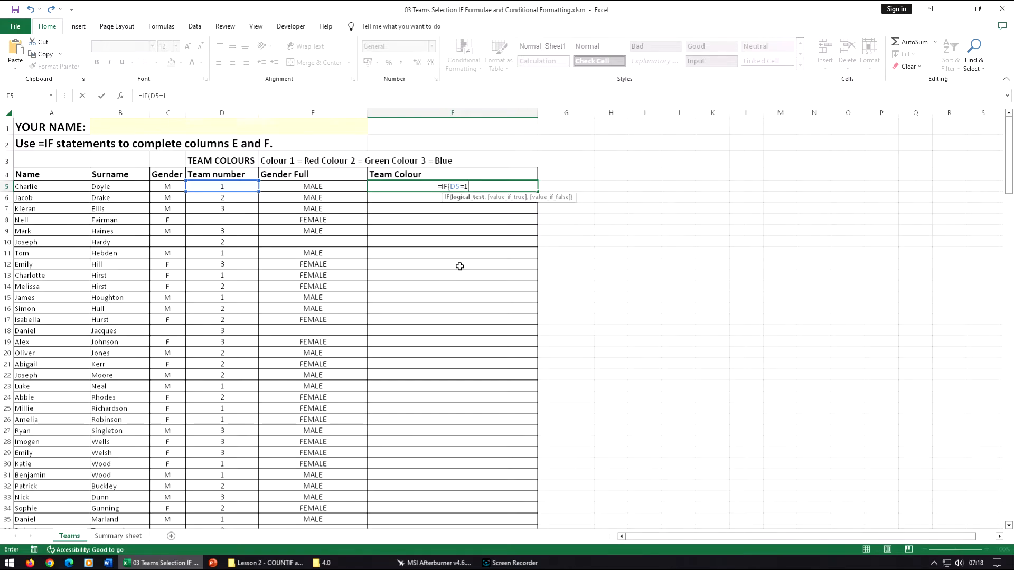
pyautogui.write(',')
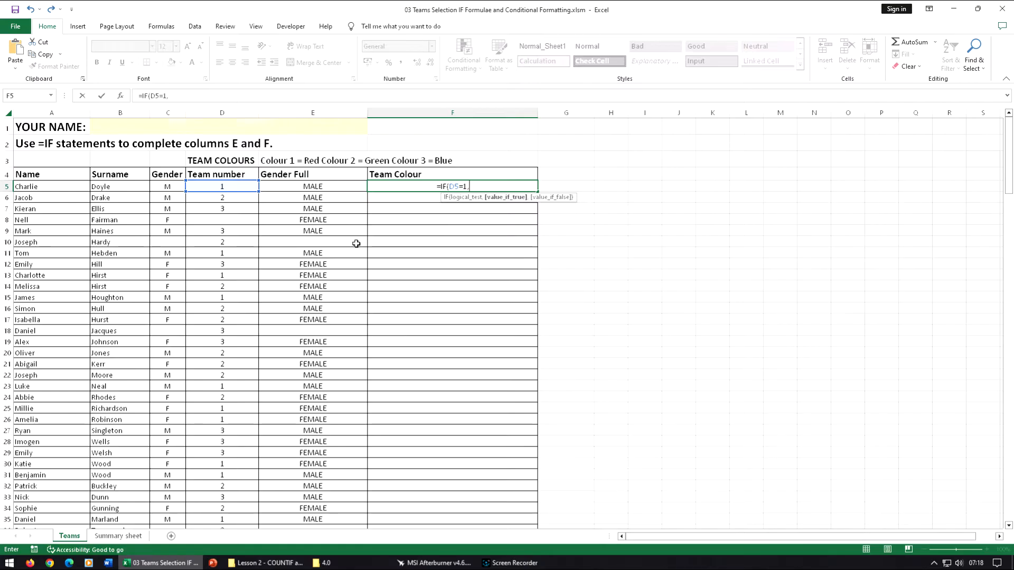
pyautogui.write('"')
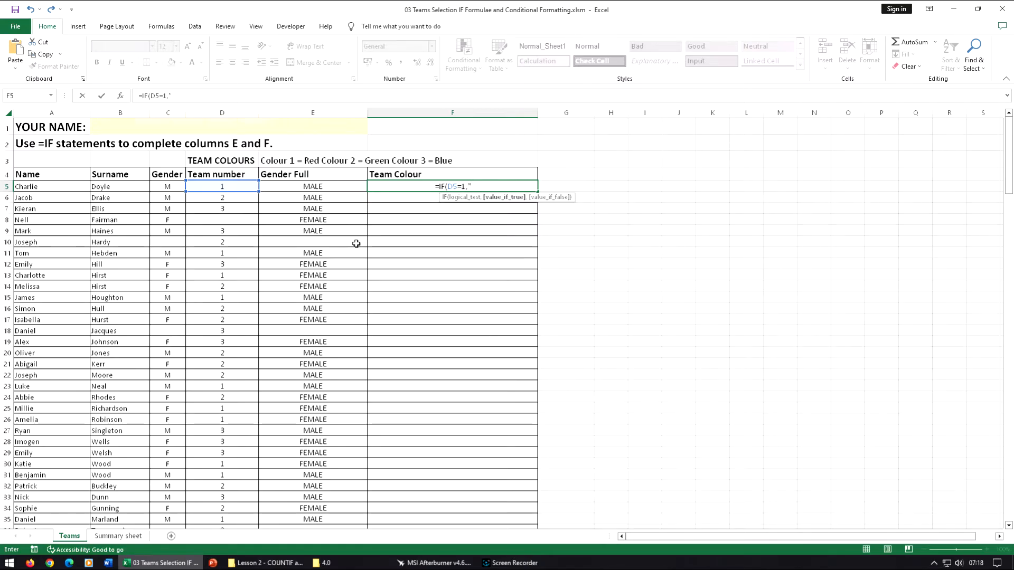
pyautogui.write('RED"')
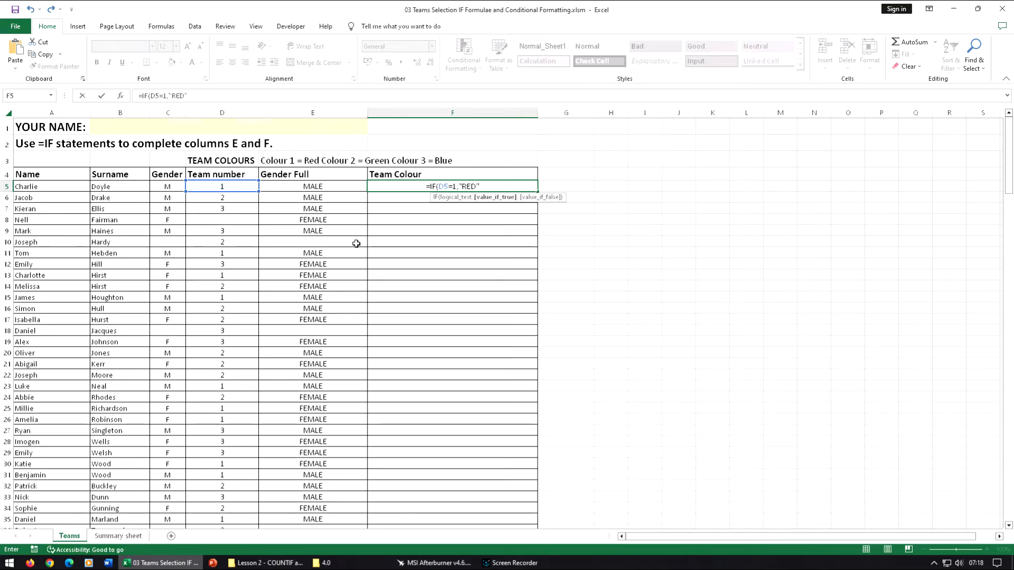
# Add a nested IF to the F5 formula that returns "GREEN" when D5=2.
pyautogui.write(',')
pyautogui.write('IF(')
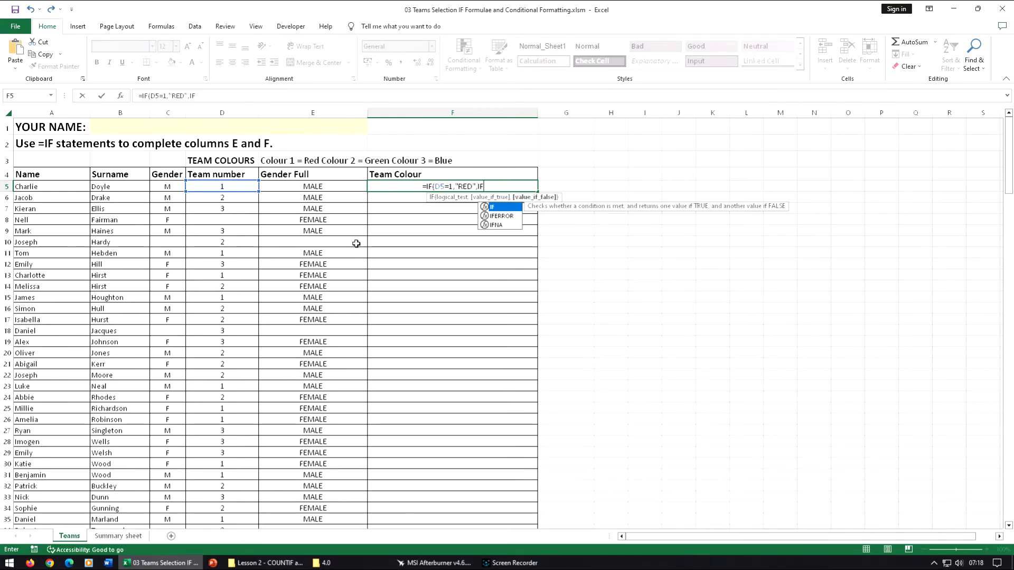
pyautogui.click(233, 189)
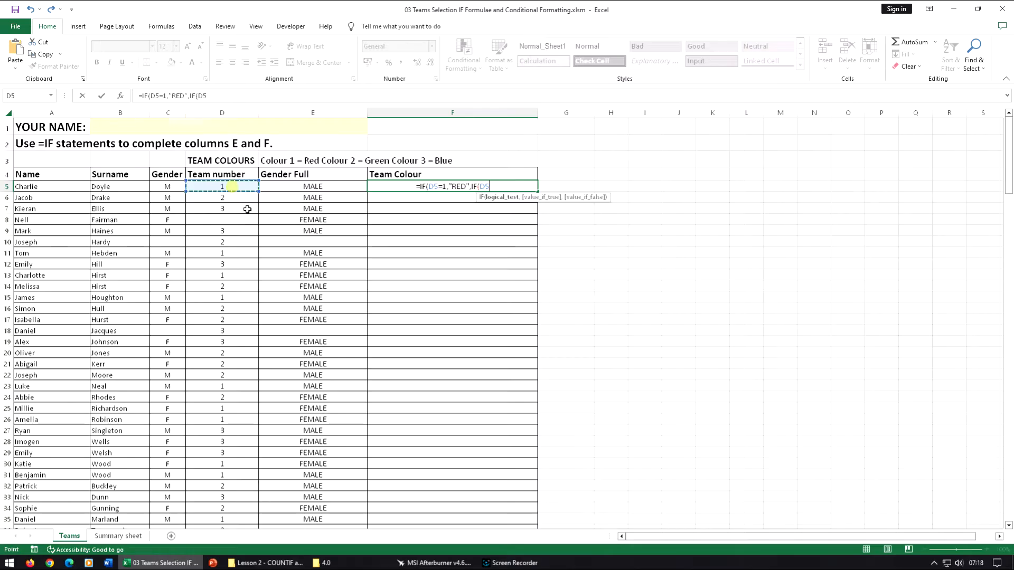
pyautogui.write('=2,')
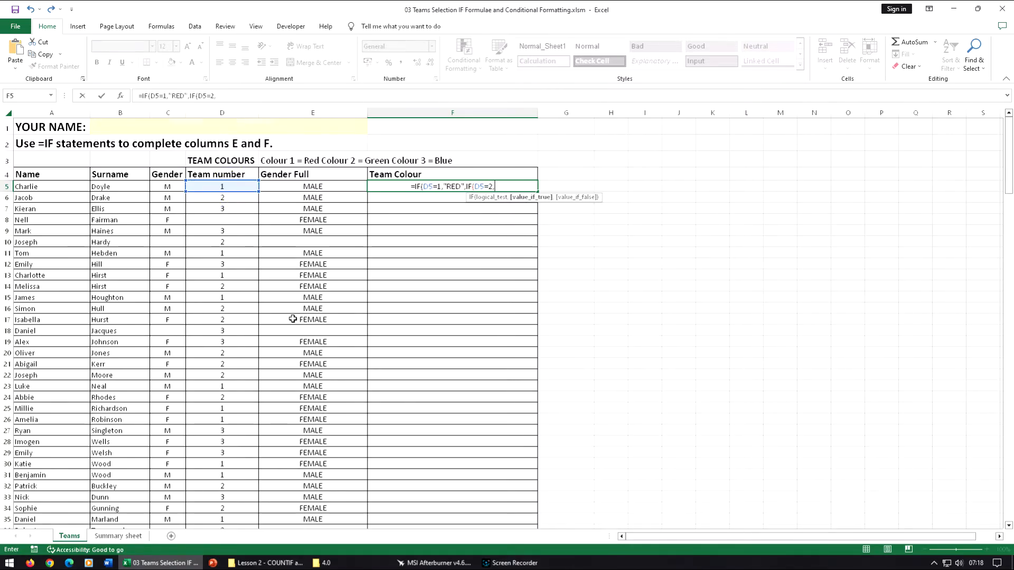
pyautogui.write('"GREEN"')
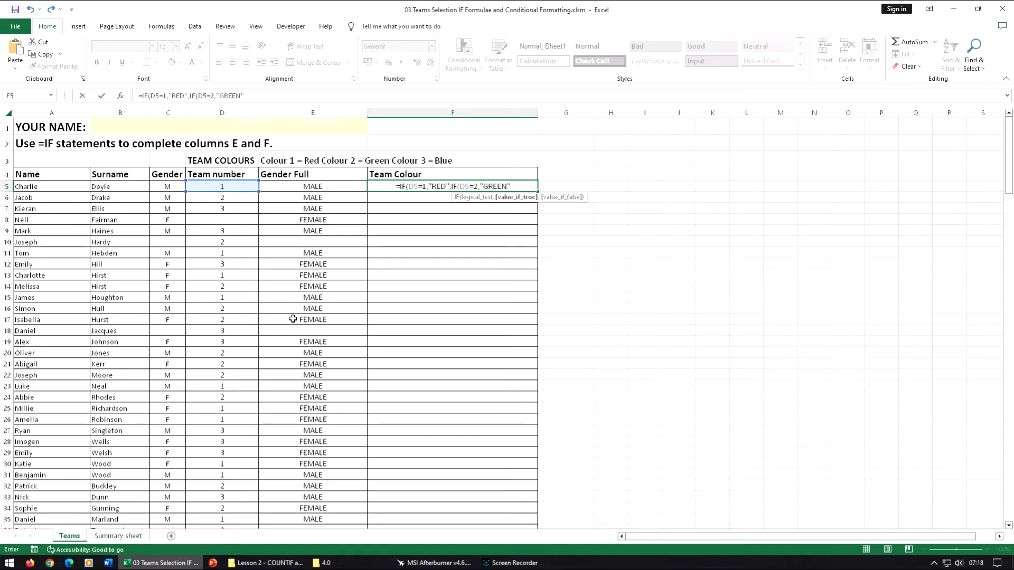
# Add a third nested IF to the F5 formula that returns "BLUE" when D5=3.
pyautogui.write(',IF(')
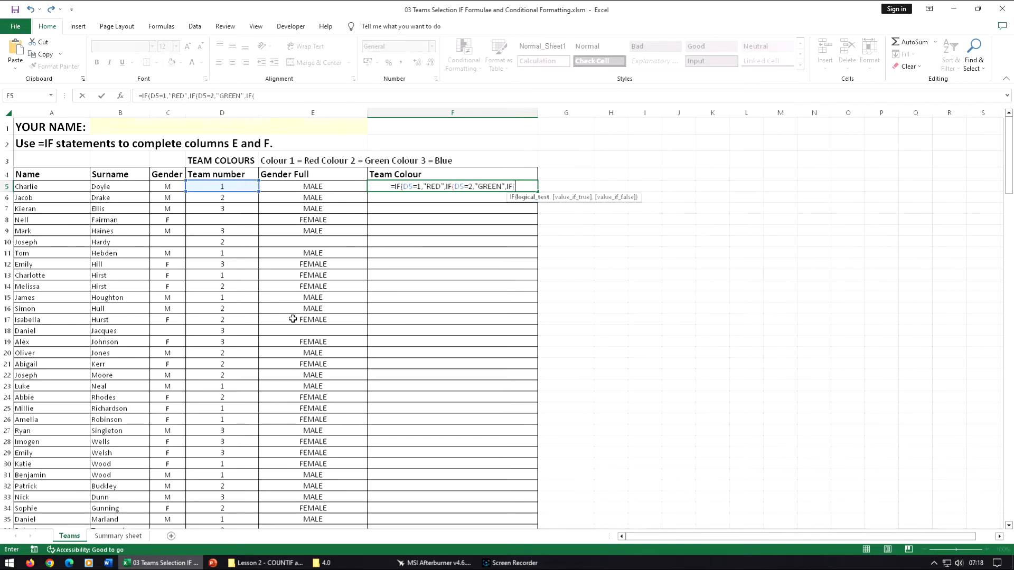
pyautogui.click(213, 184)
pyautogui.write('=3')
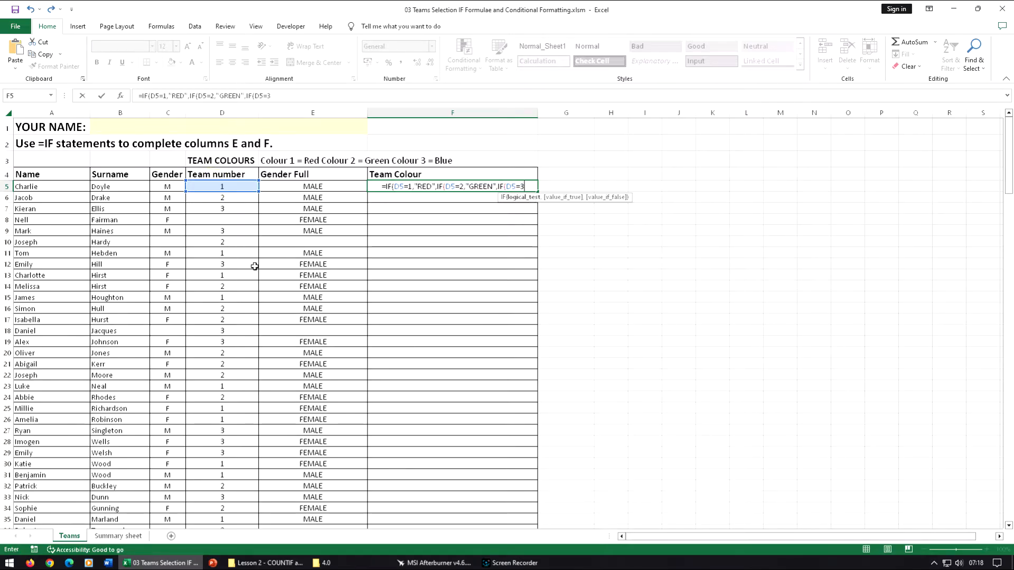
pyautogui.write(',')
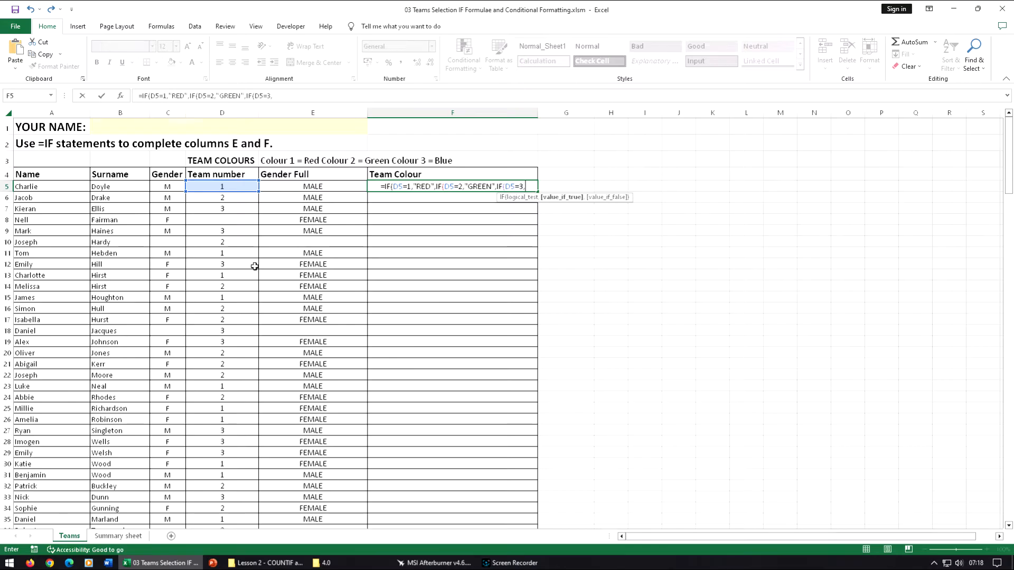
pyautogui.write('"B')
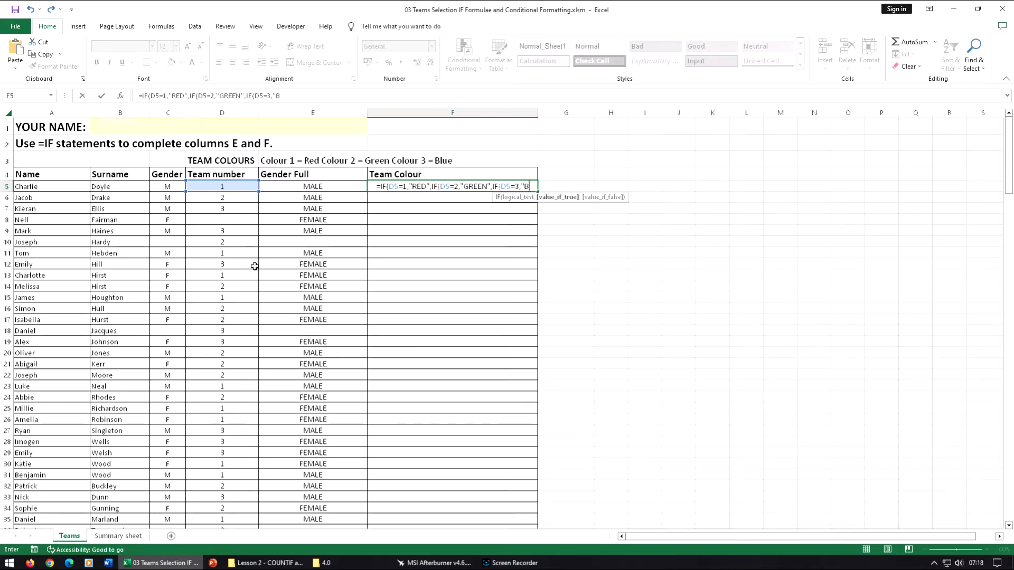
pyautogui.write('LUE"')
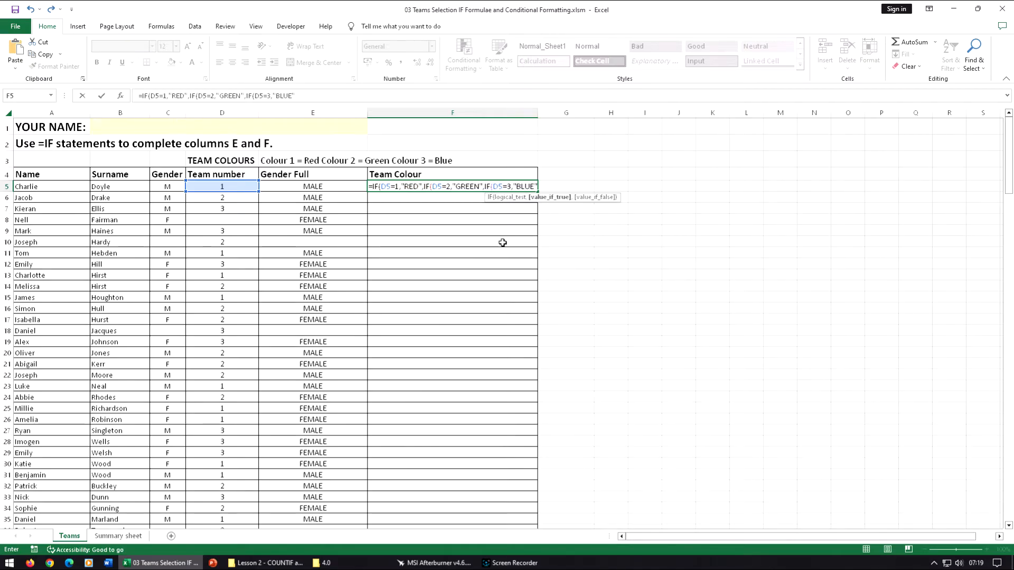
# Finish the F5 formula with "ERROR" as the final false value, close all three IF brackets and enter it.
pyautogui.write(',')
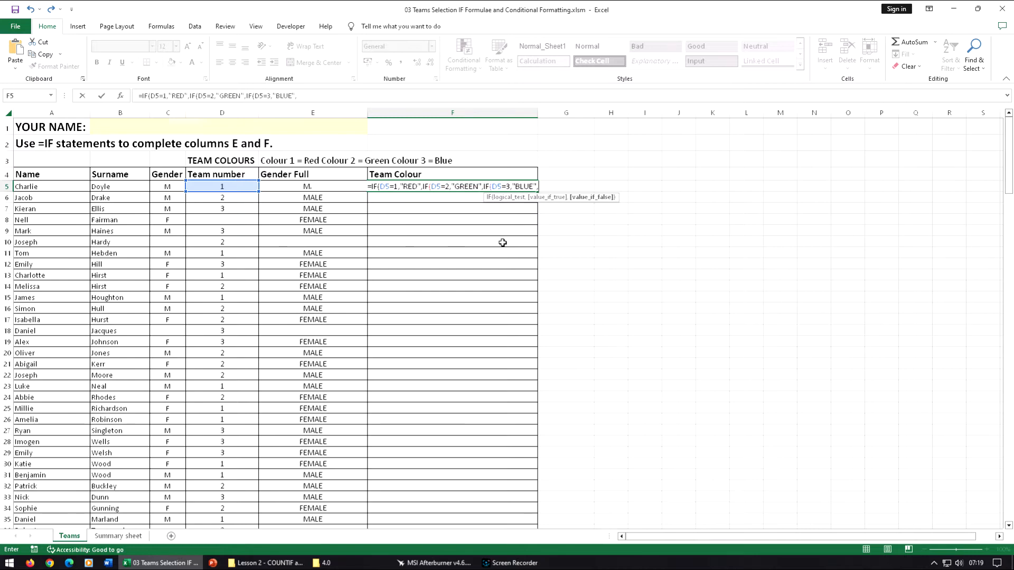
pyautogui.write('"')
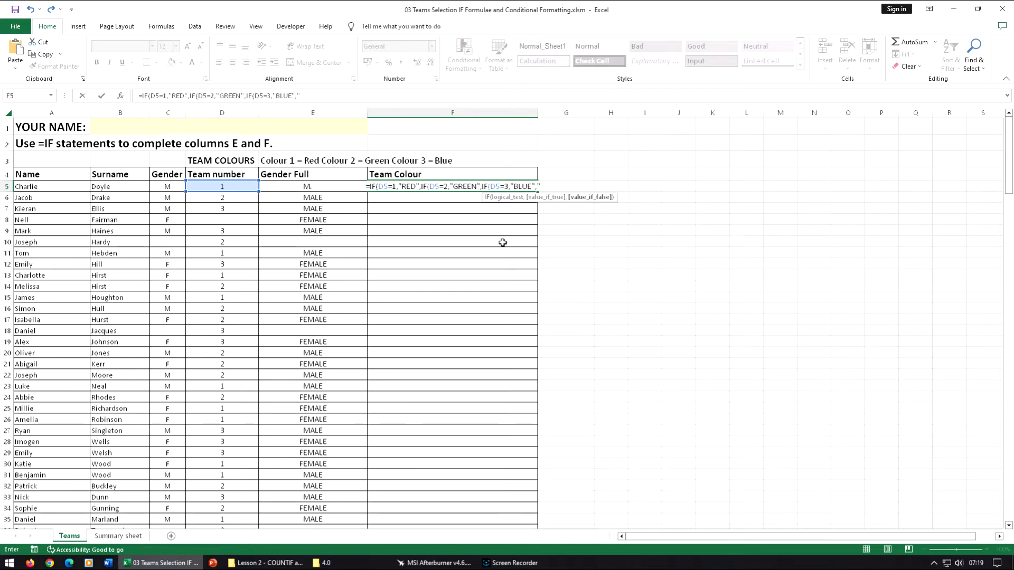
pyautogui.write('ERRP')
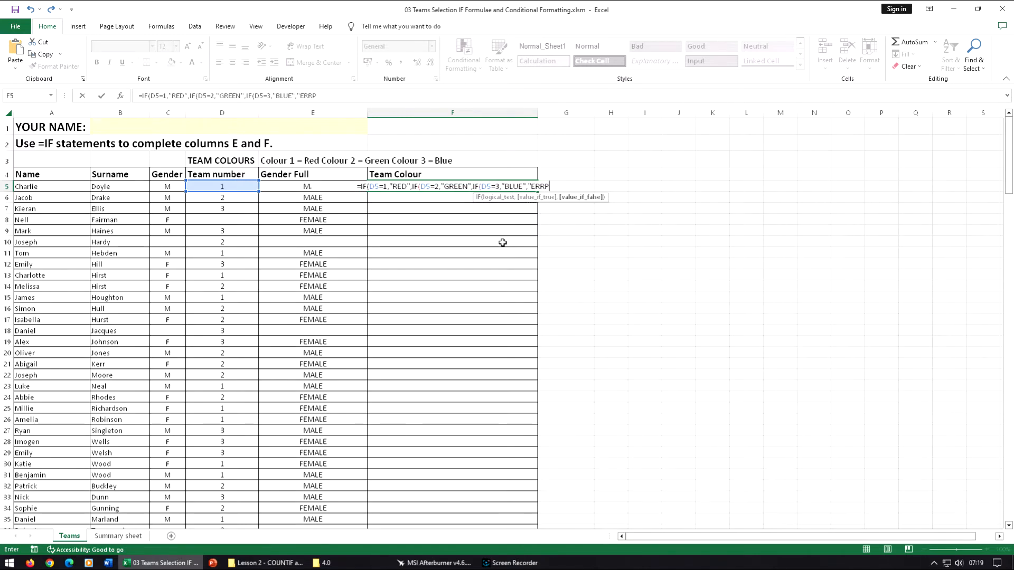
pyautogui.press('BackSpace')
pyautogui.write('OR"')
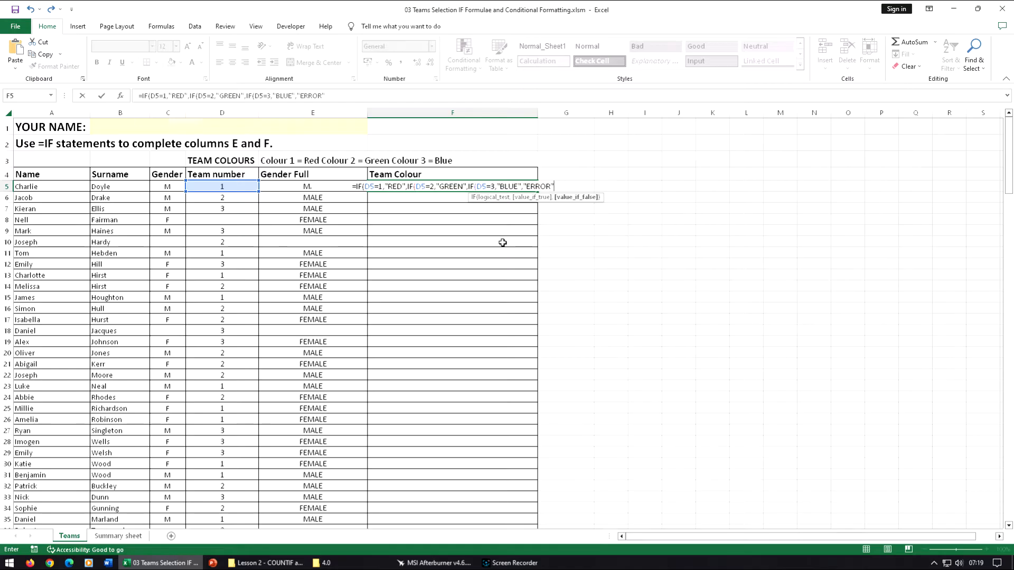
pyautogui.write('))')
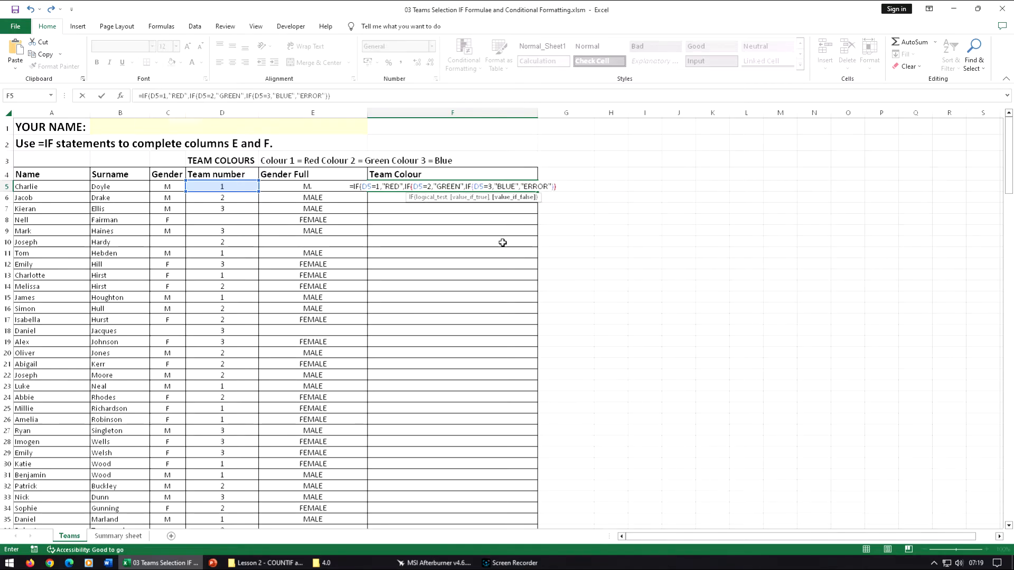
pyautogui.write(')')
pyautogui.hotkey('ctrl', 'Return')
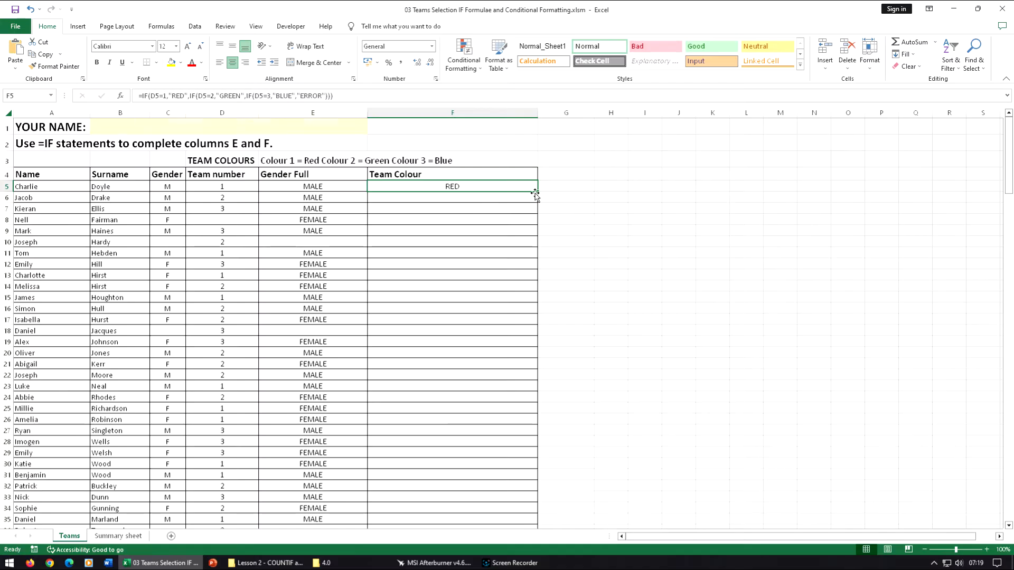
# Fill the formula from F5 down the Team Colour column and check the rows, including row 8, which has a blank team number.
pyautogui.doubleClick(540, 194)
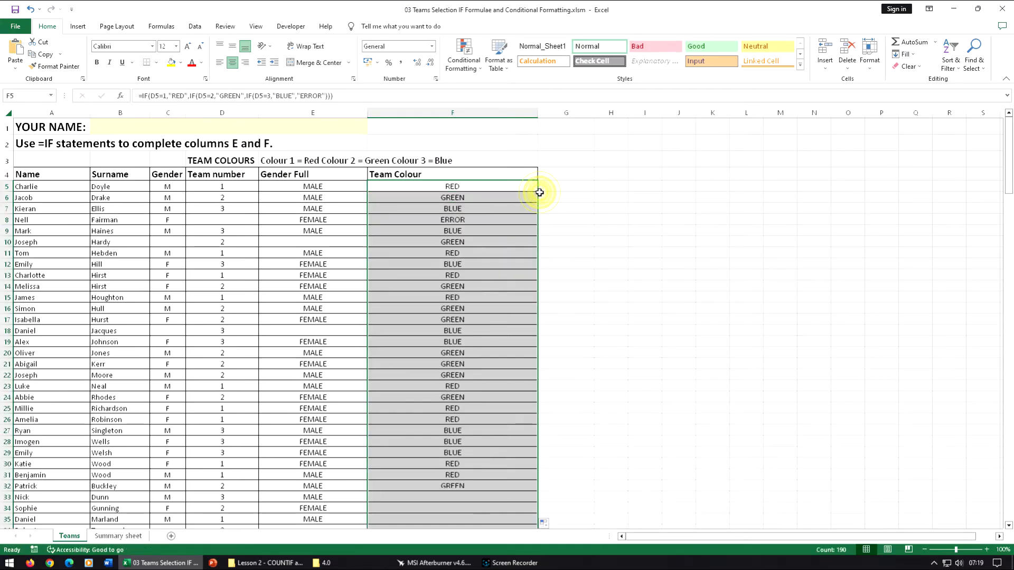
pyautogui.click(386, 242)
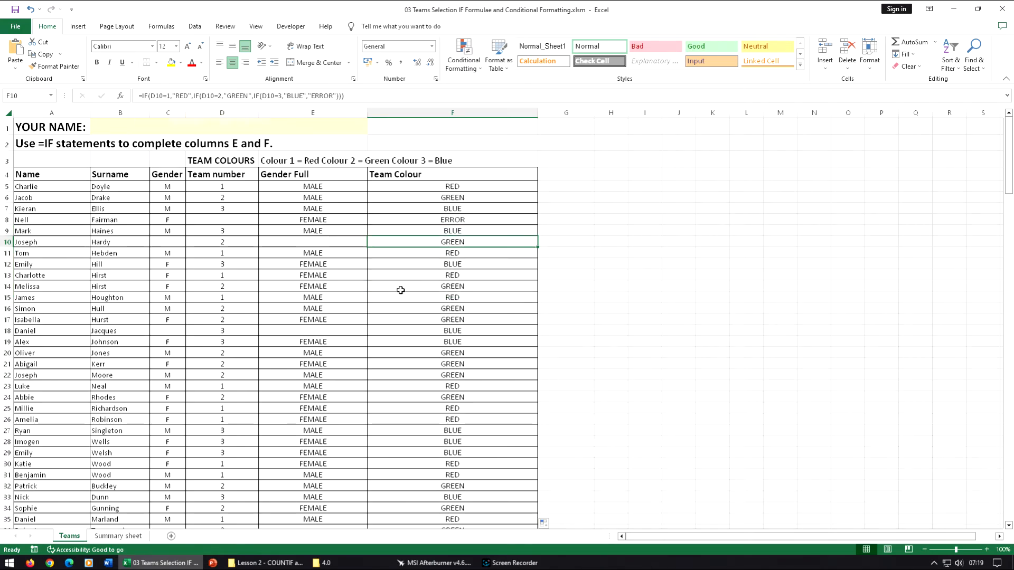
pyautogui.scroll(-13, 440, 265)
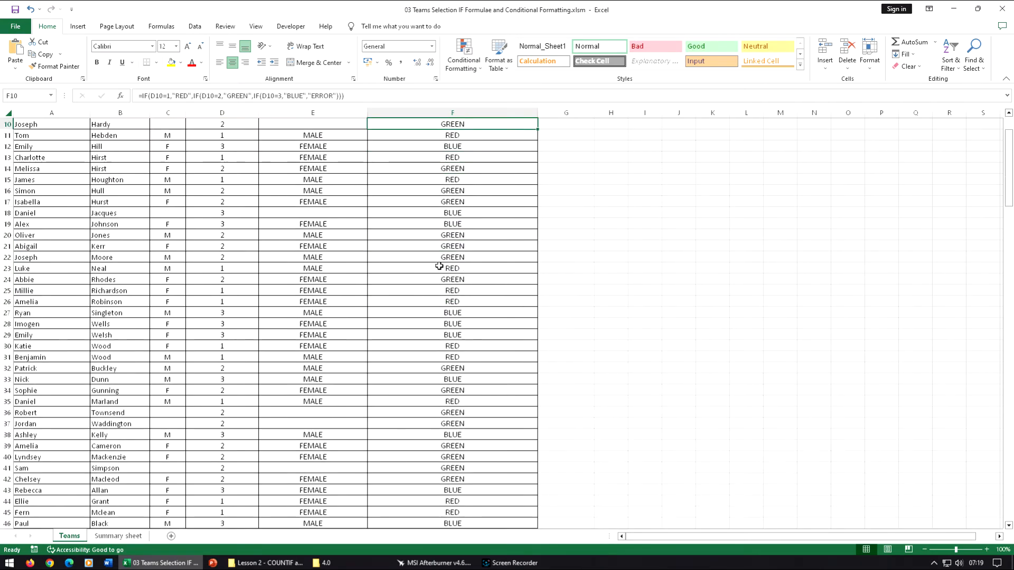
pyautogui.scroll(13, 440, 266)
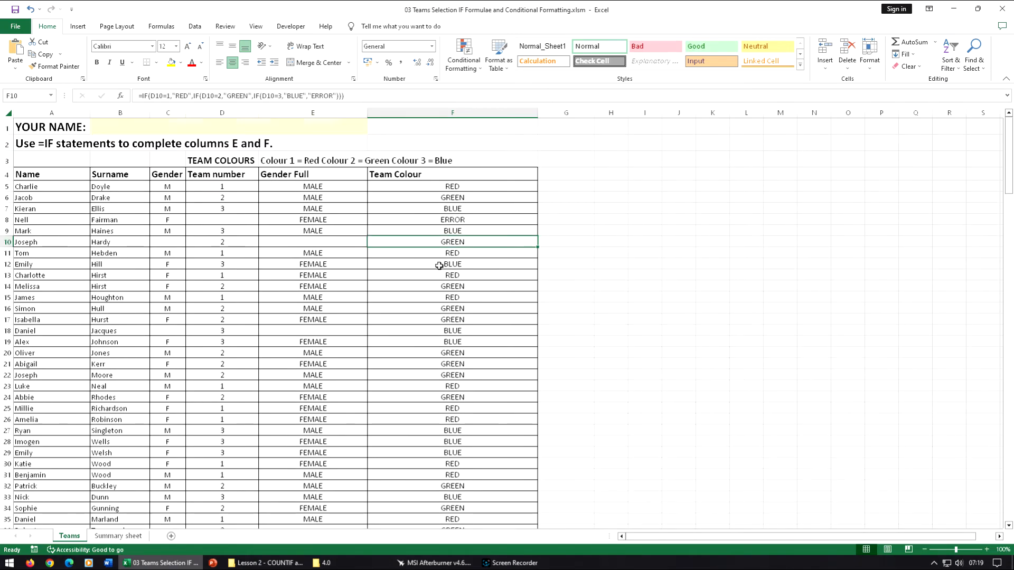
pyautogui.click(431, 219)
pyautogui.scroll(-6, 431, 273)
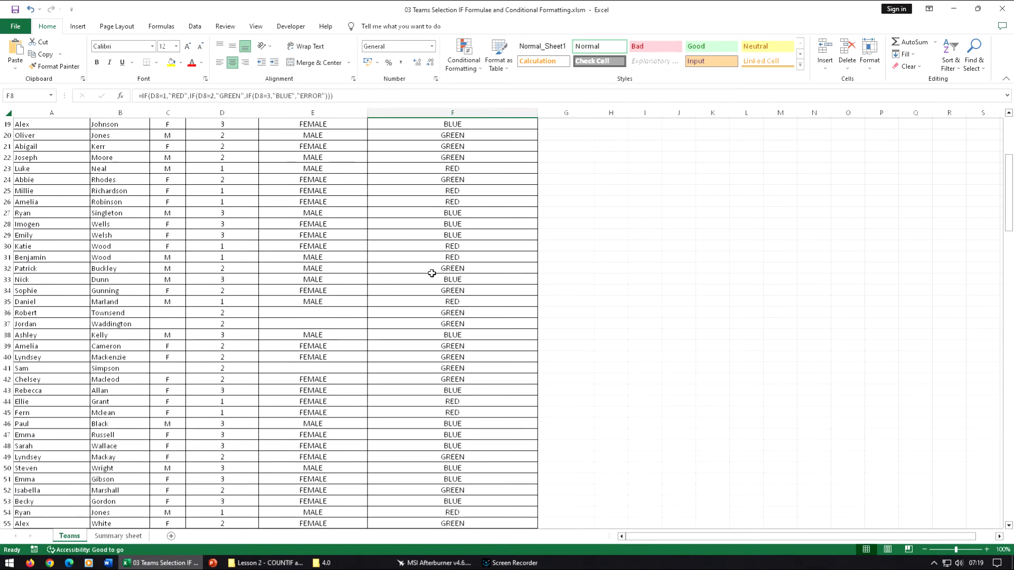
pyautogui.scroll(-20, 432, 273)
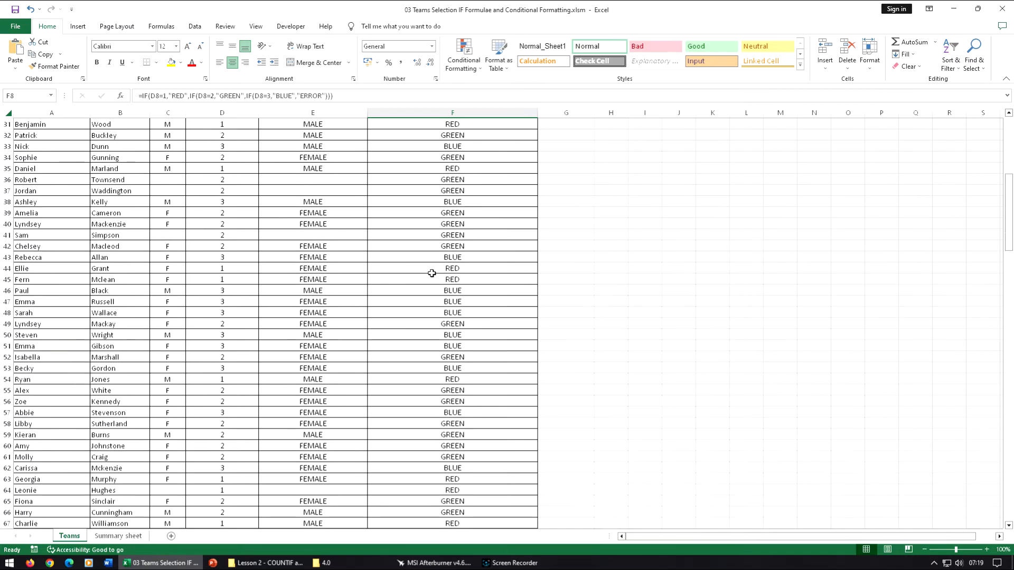
pyautogui.scroll(-15, 432, 273)
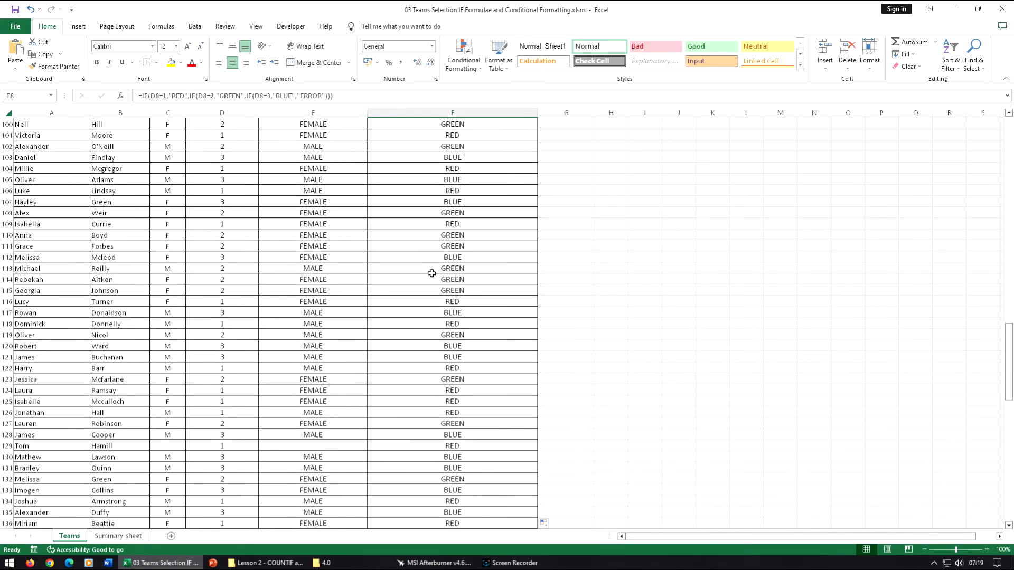
pyautogui.moveTo(1010, 421); pyautogui.dragTo(1009, 158)
# Inspect the nested IF formula in F5, including its three closing brackets, without changing it.
pyautogui.click(459, 230)
pyautogui.click(434, 189)
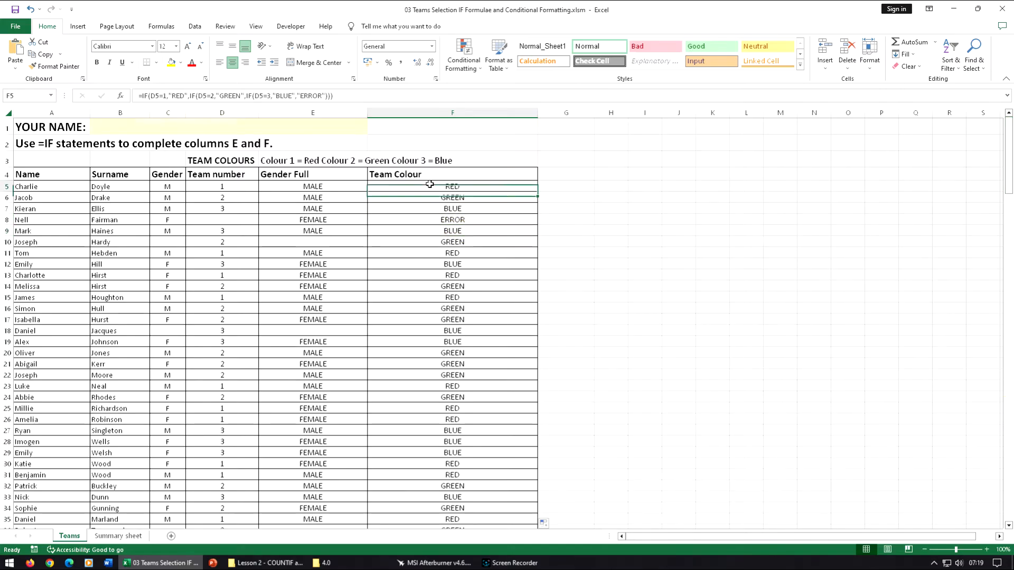
pyautogui.click(339, 97)
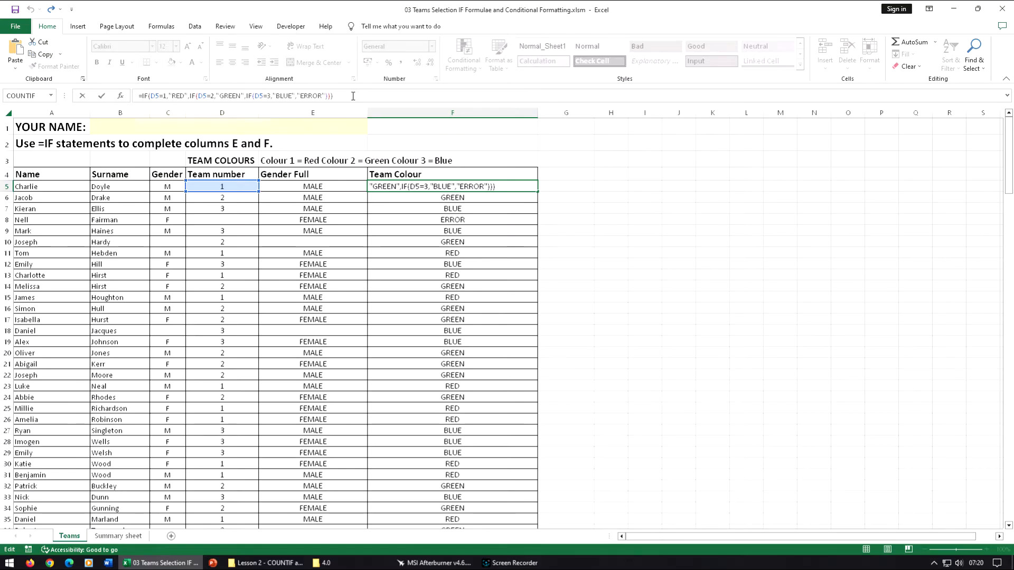
pyautogui.hotkey('ctrl', 'Return')
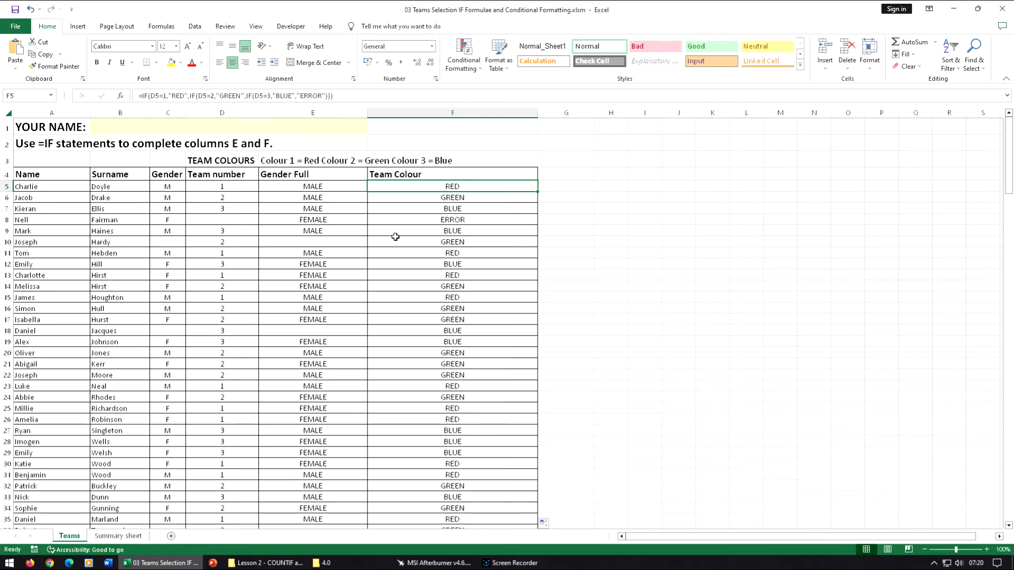
# Insert a COUNTIF function in cell B4 of the Summary sheet for the number of people in the Red team.
pyautogui.click(136, 537)
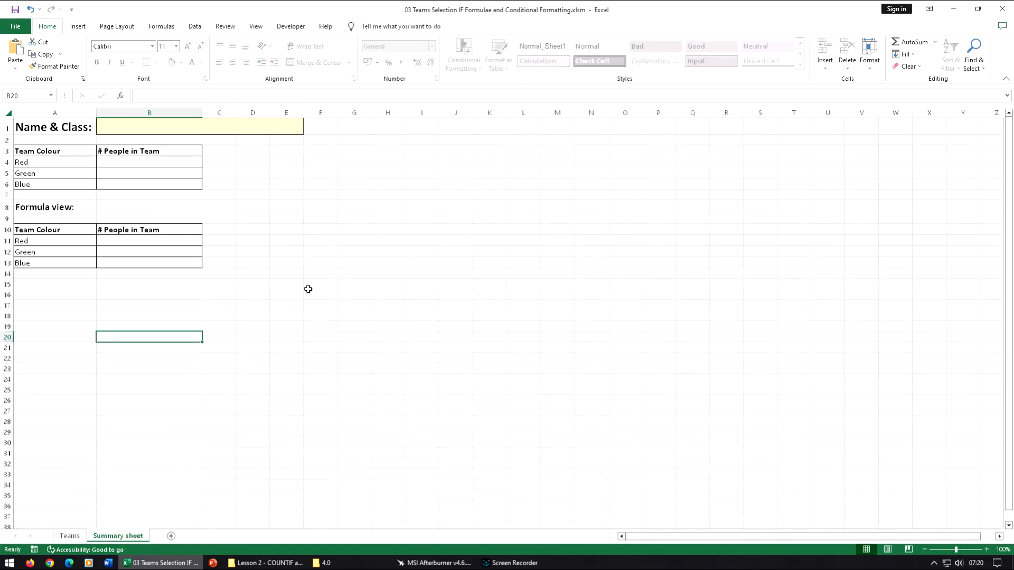
pyautogui.click(141, 164)
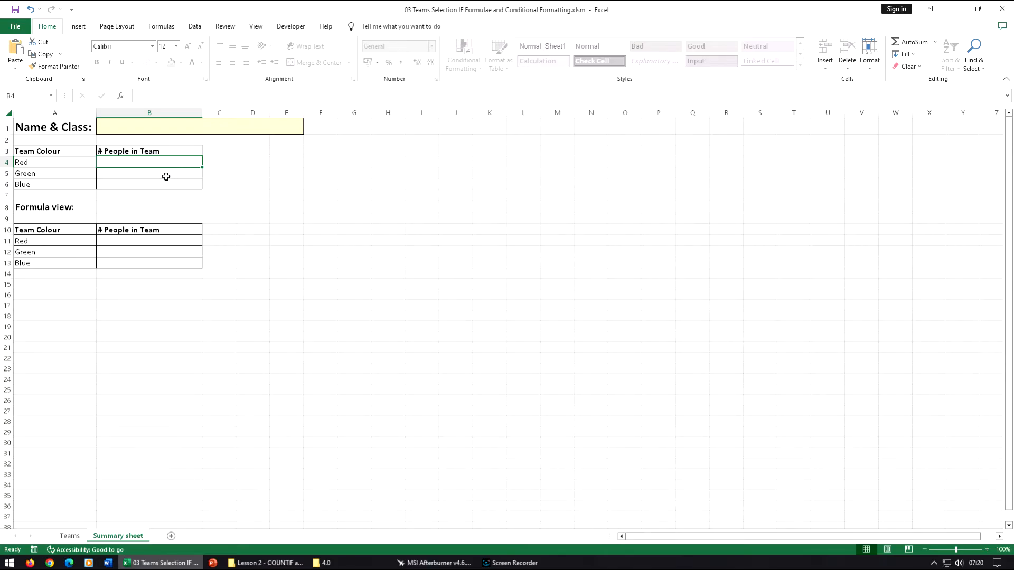
pyautogui.click(121, 96)
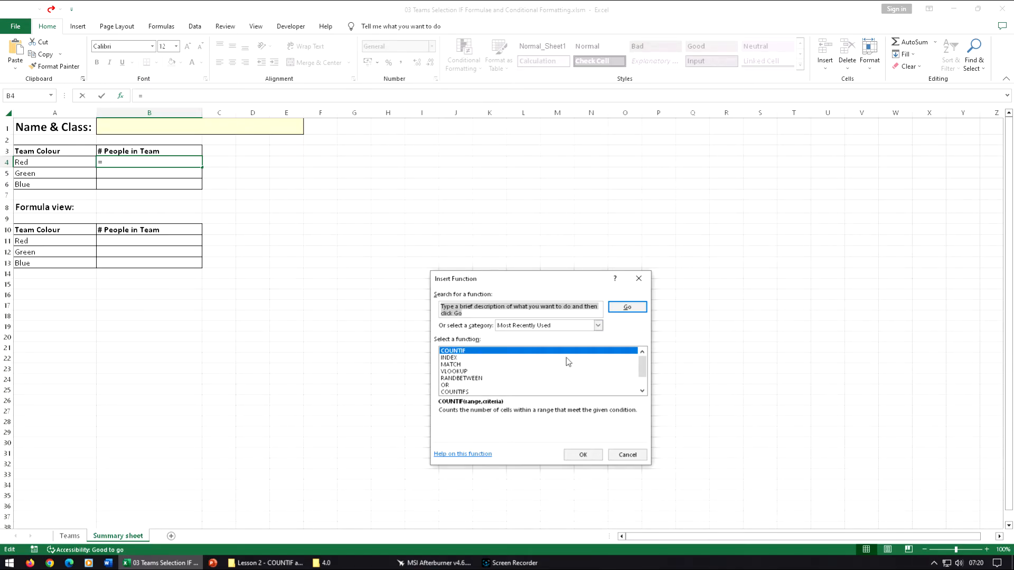
pyautogui.click(564, 326)
pyautogui.click(528, 341)
pyautogui.click(454, 364)
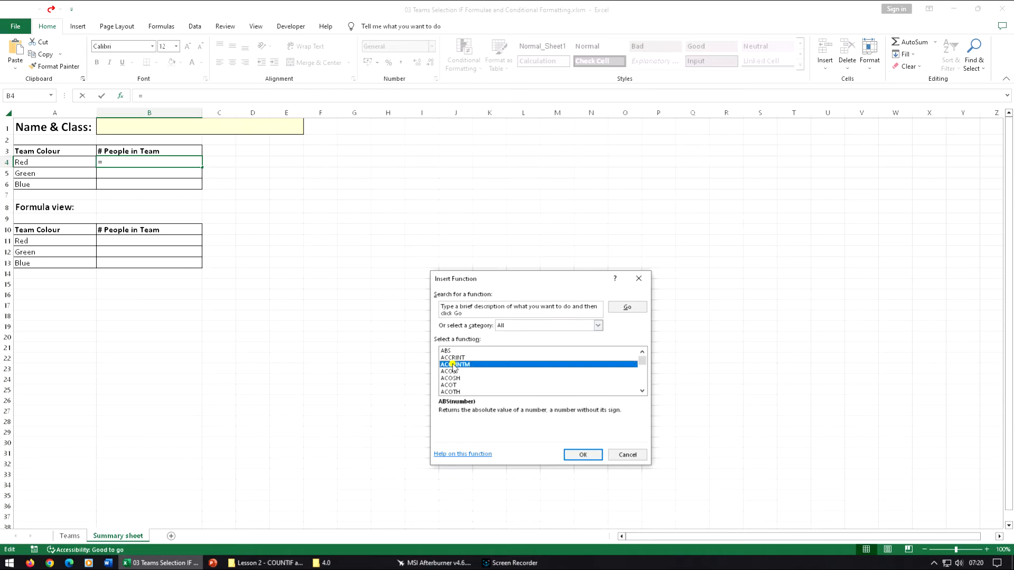
pyautogui.write('co')
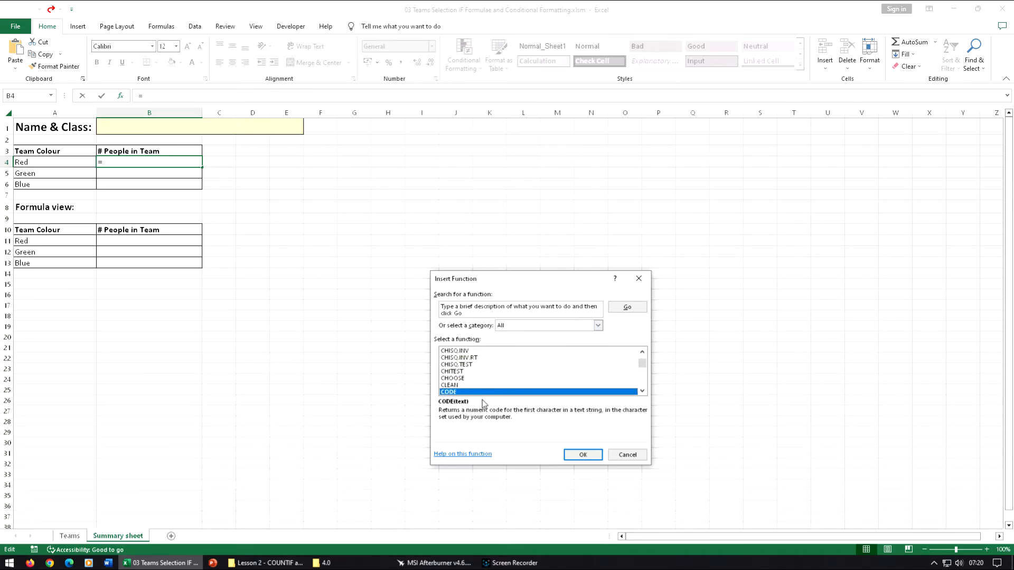
pyautogui.click(643, 392)
pyautogui.moveTo(643, 395); pyautogui.dragTo(643, 395)
pyautogui.click(468, 372)
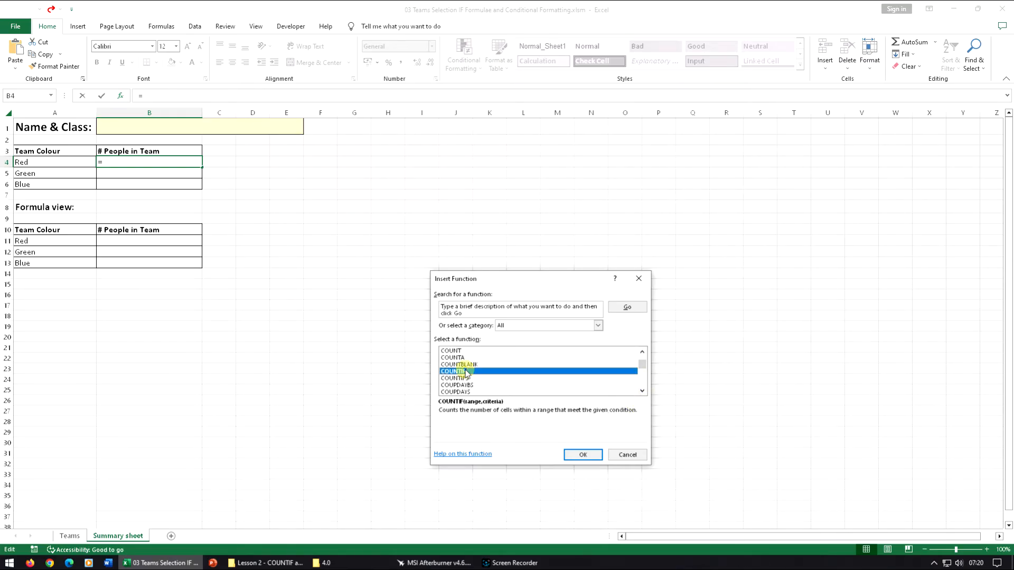
pyautogui.click(583, 455)
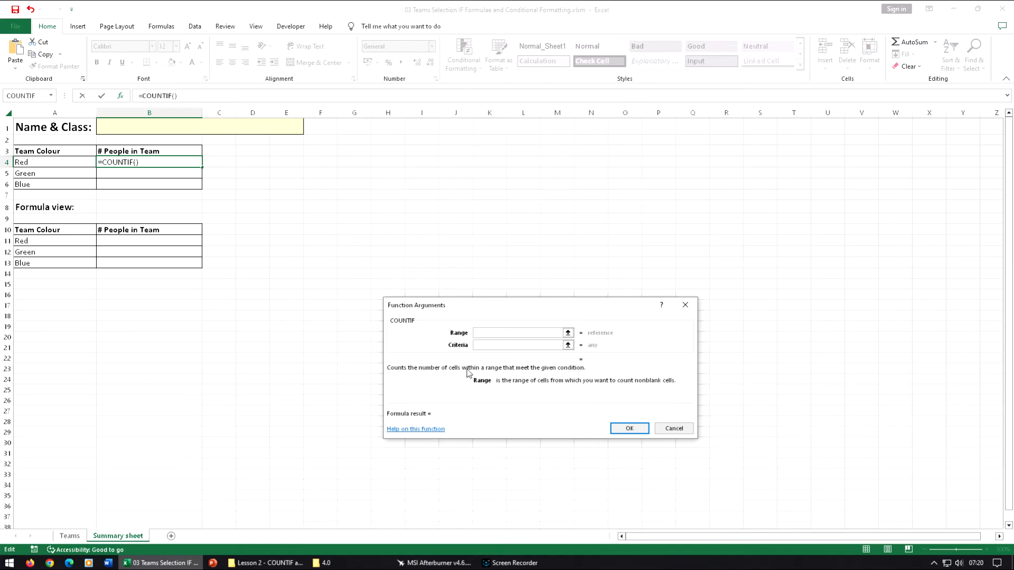
# Set the COUNTIF range to the Team Colour cells of the Teams sheet as the absolute reference Teams!$F$5:$F$194.
pyautogui.click(76, 537)
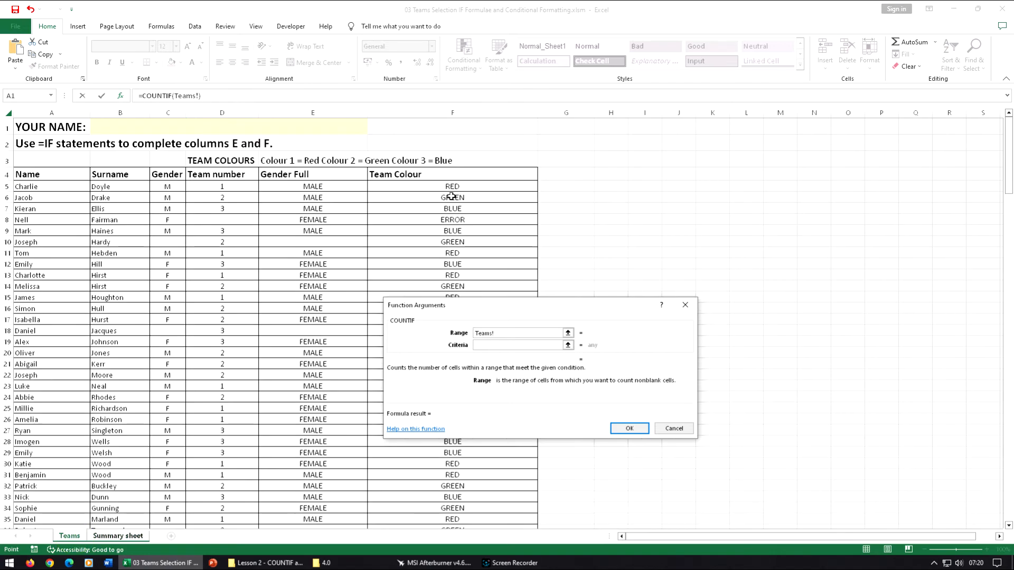
pyautogui.moveTo(459, 187); pyautogui.dragTo(460, 517)
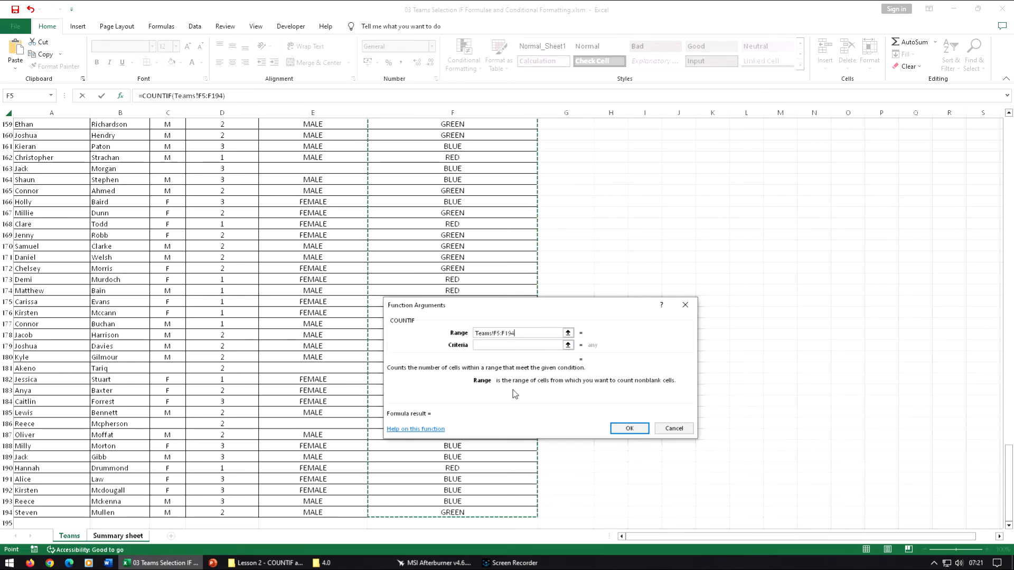
pyautogui.press('F4')
# Use A4 as the COUNTIF criteria, enter the formula and fill it down to B6 for Green and Blue.
pyautogui.click(484, 346)
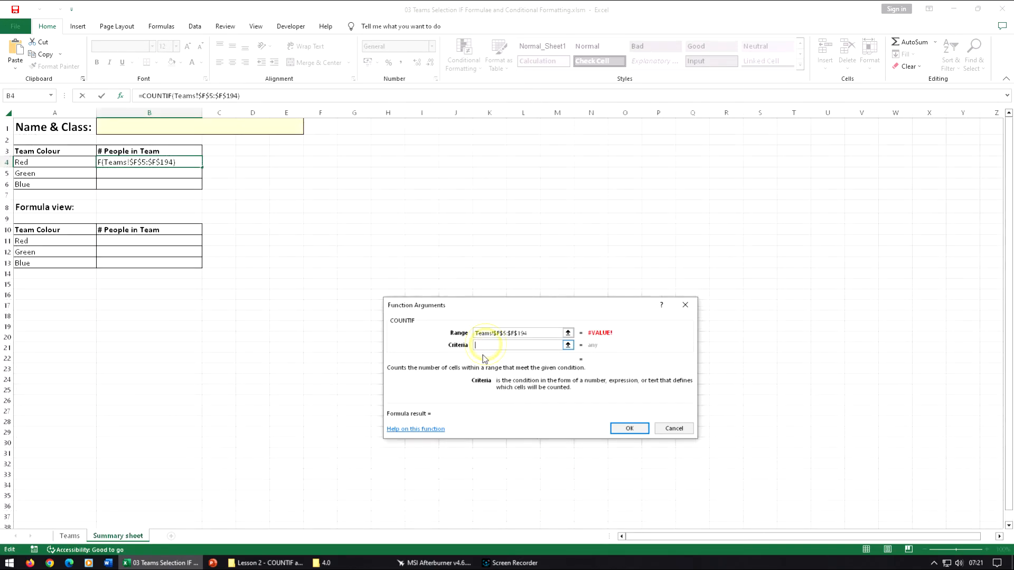
pyautogui.click(38, 162)
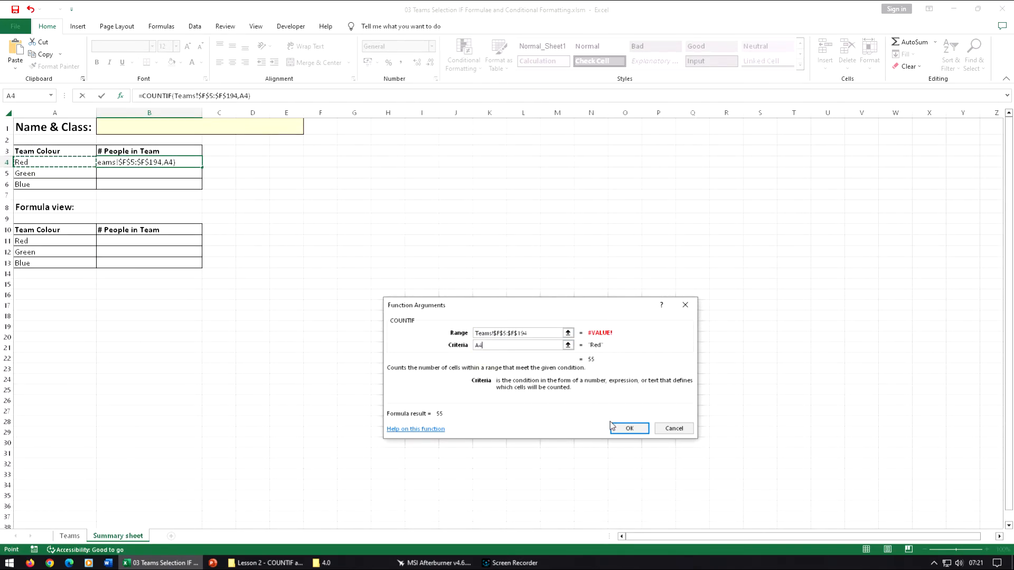
pyautogui.click(627, 429)
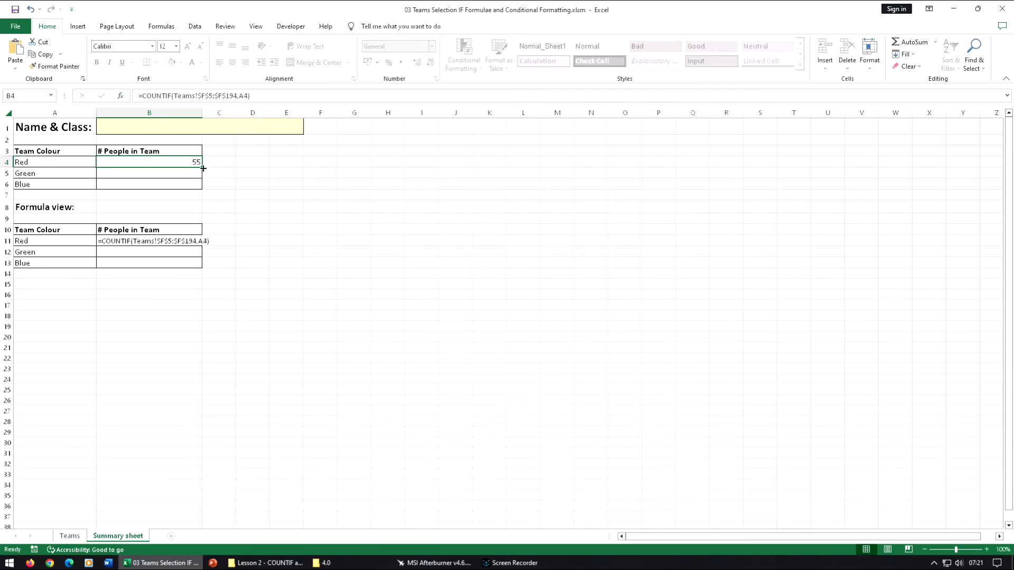
pyautogui.moveTo(203, 168); pyautogui.dragTo(204, 189)
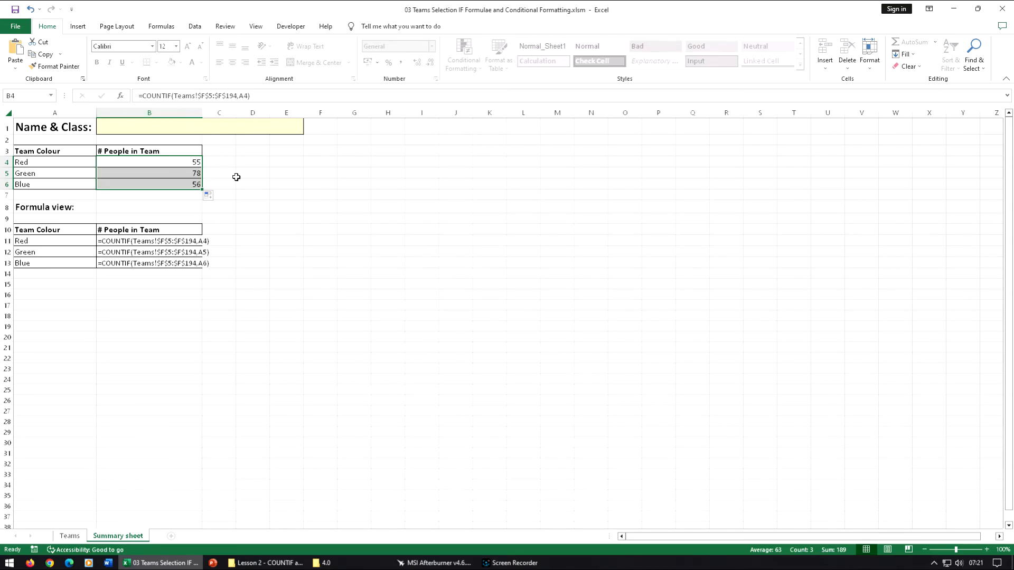
pyautogui.click(196, 280)
pyautogui.click(113, 126)
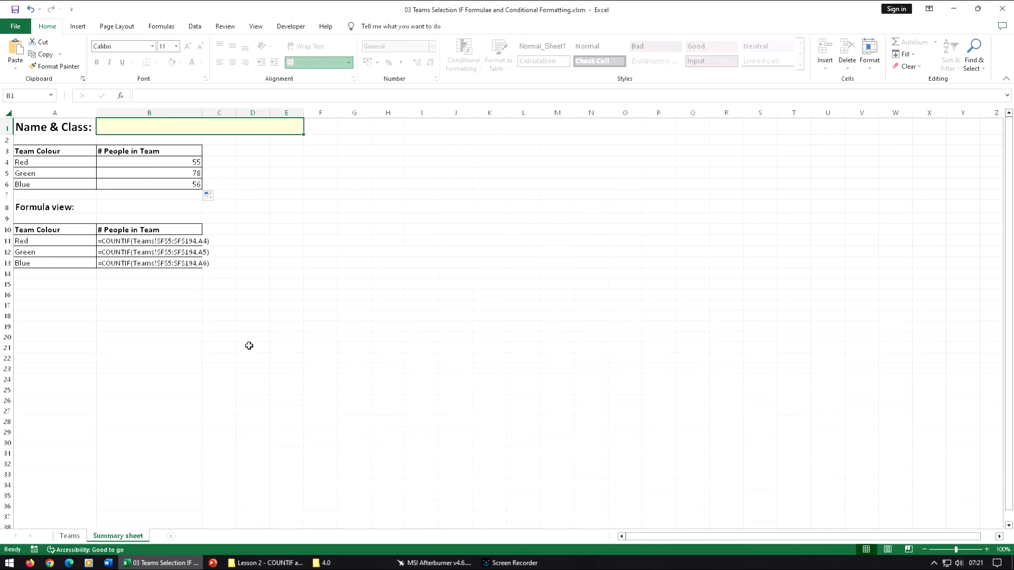
# Start a new conditional formatting rule for F5:F194 on the Teams sheet with the type "Format only cells that contain".
pyautogui.click(69, 536)
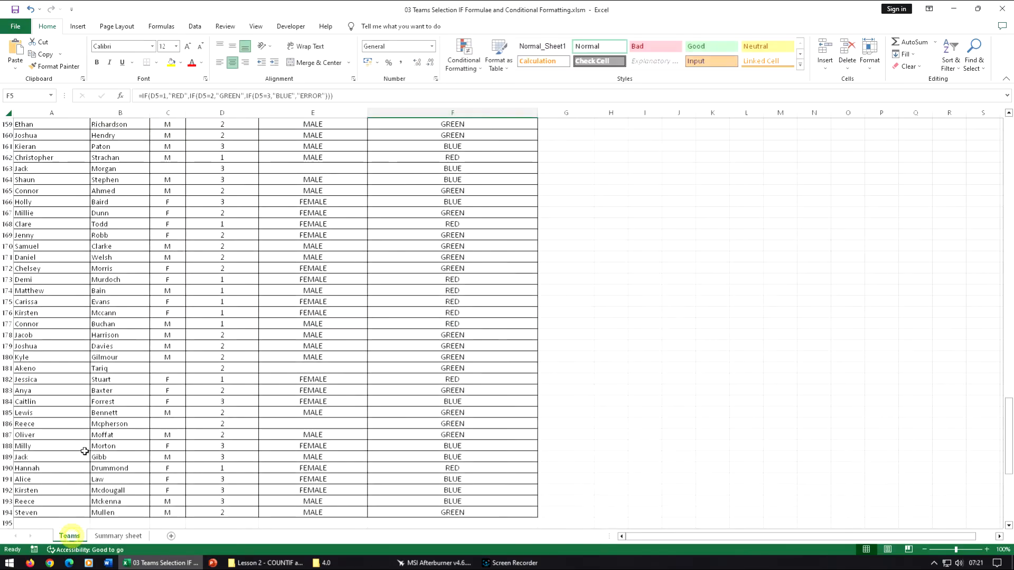
pyautogui.moveTo(1008, 467); pyautogui.dragTo(1008, 127)
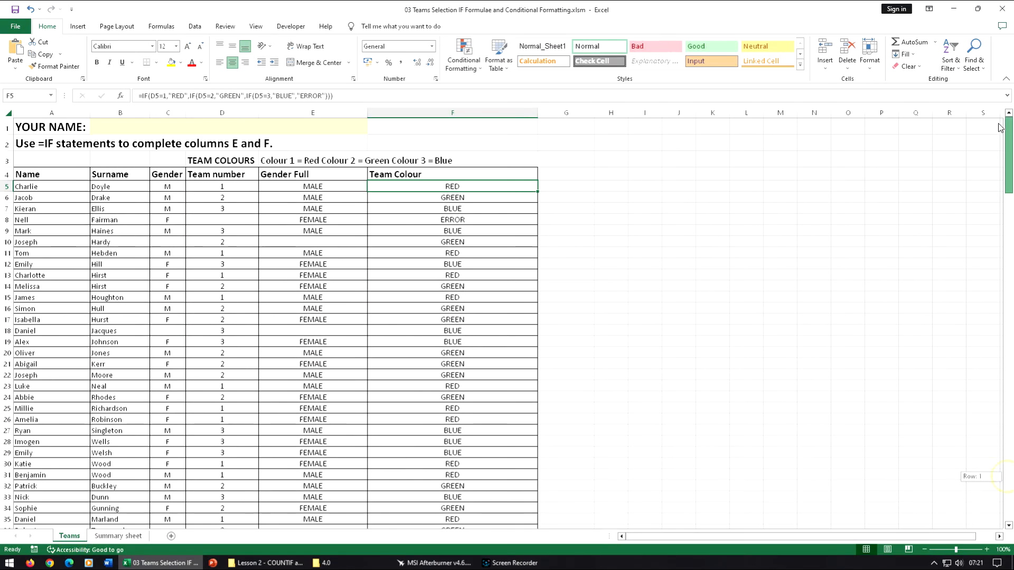
pyautogui.click(423, 236)
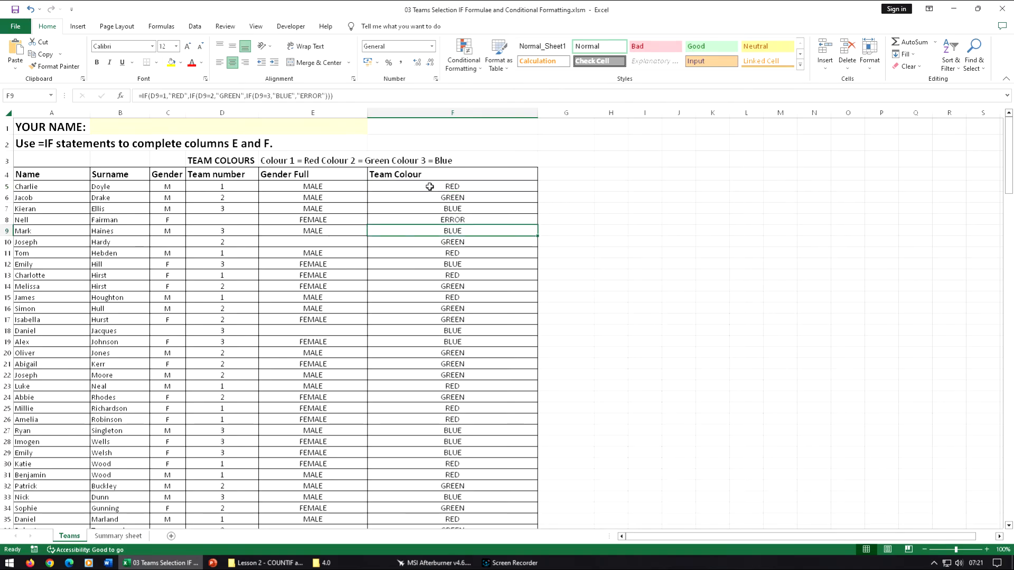
pyautogui.moveTo(430, 186); pyautogui.dragTo(465, 512)
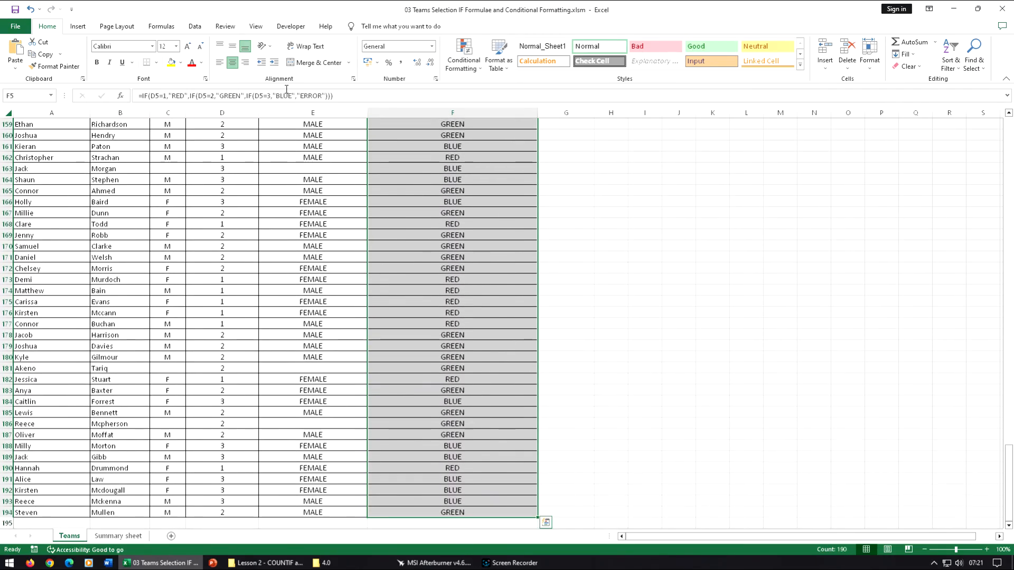
pyautogui.click(476, 71)
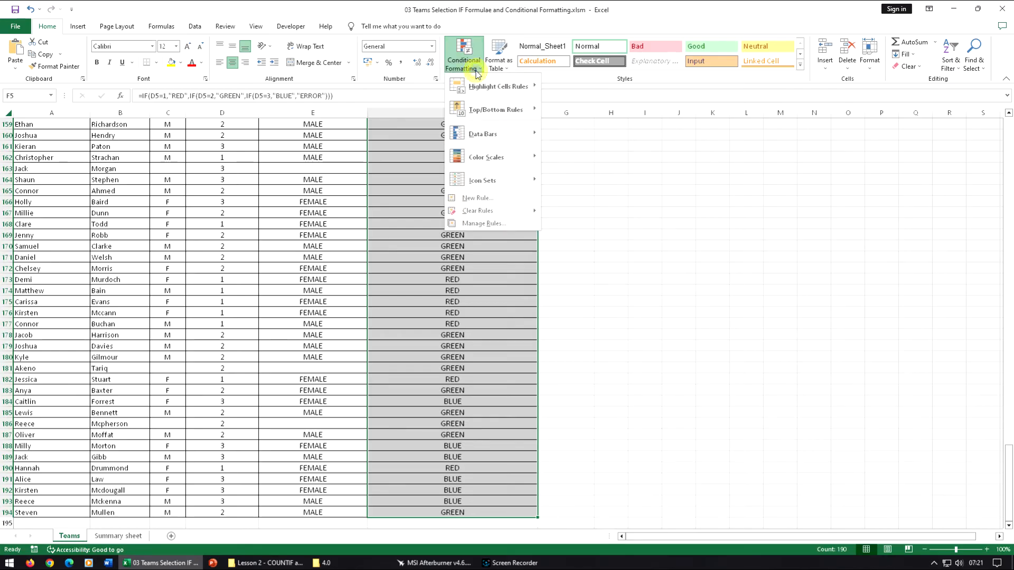
pyautogui.click(498, 200)
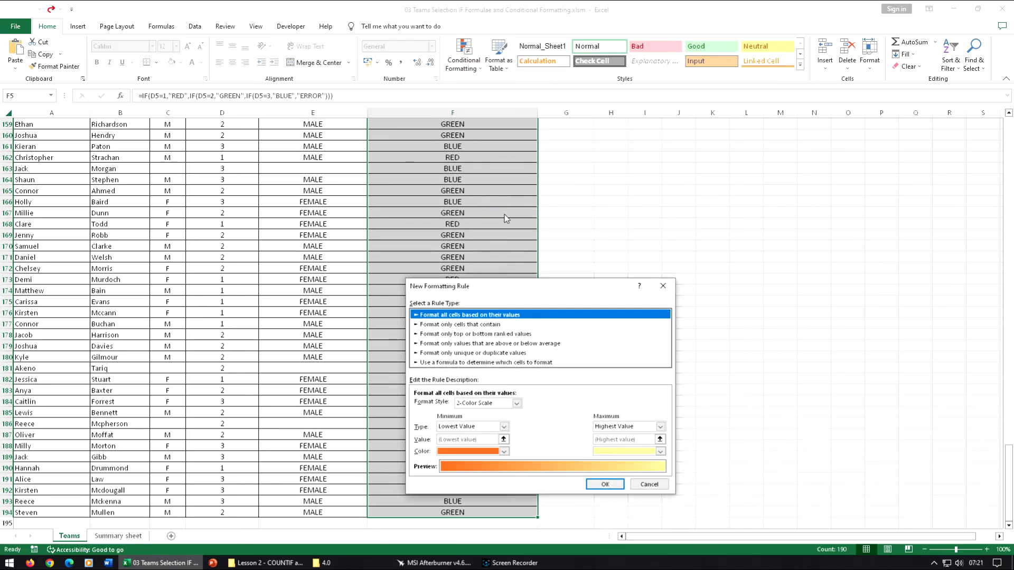
pyautogui.moveTo(531, 282); pyautogui.dragTo(667, 201)
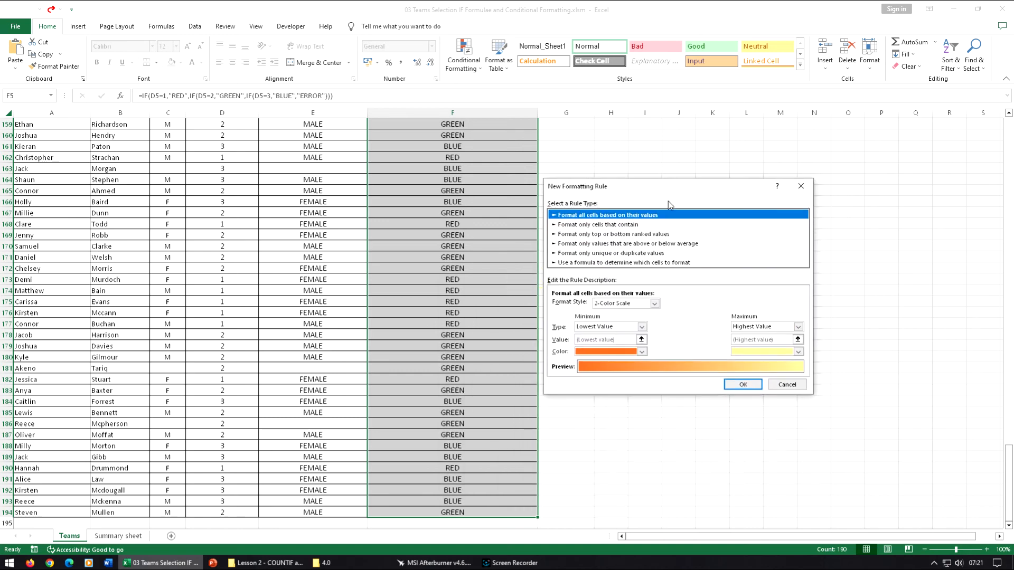
pyautogui.click(587, 226)
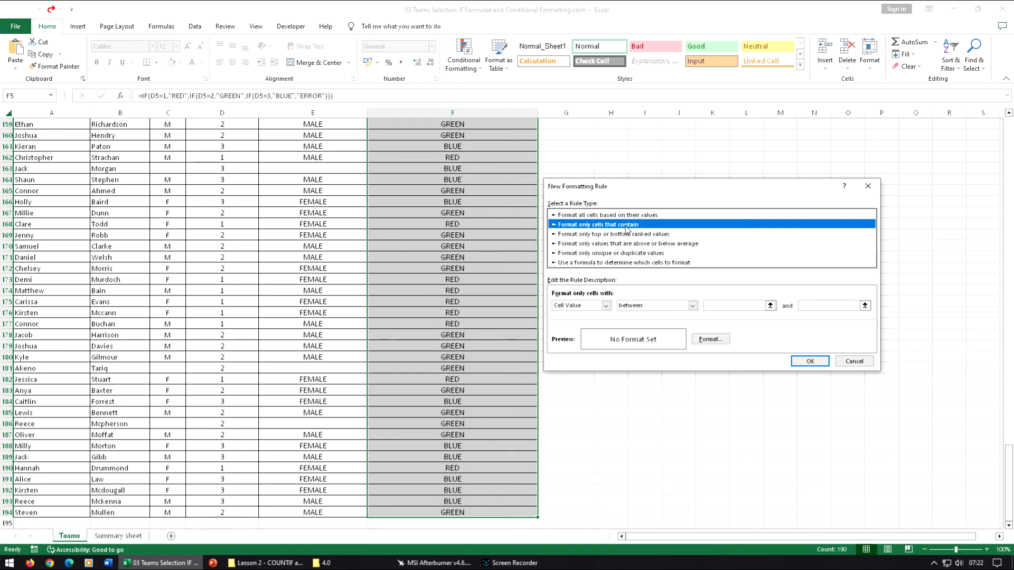
# Set the rule's condition to cell value equal to RED.
pyautogui.click(666, 306)
pyautogui.click(654, 329)
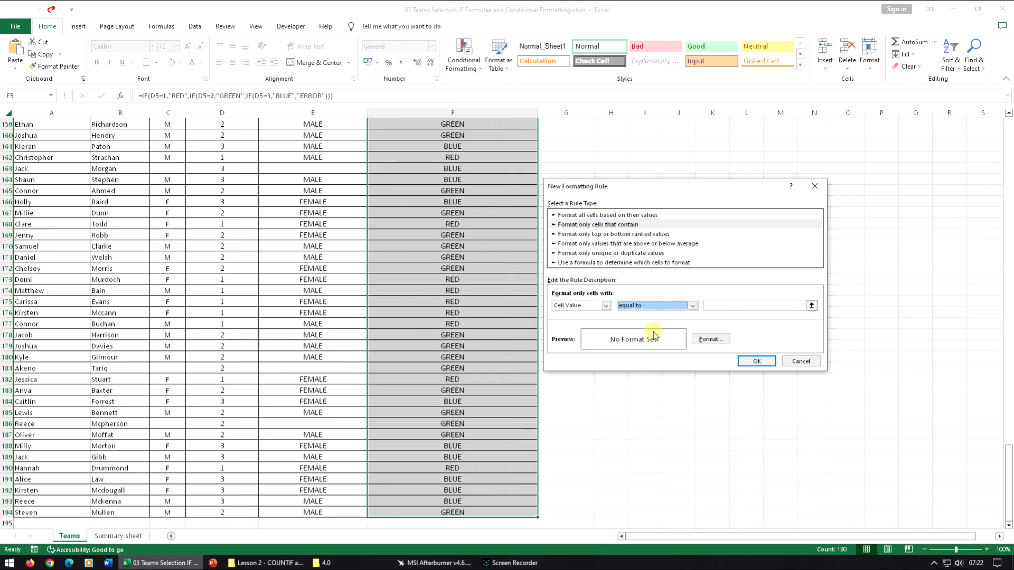
pyautogui.click(714, 306)
pyautogui.write('RED')
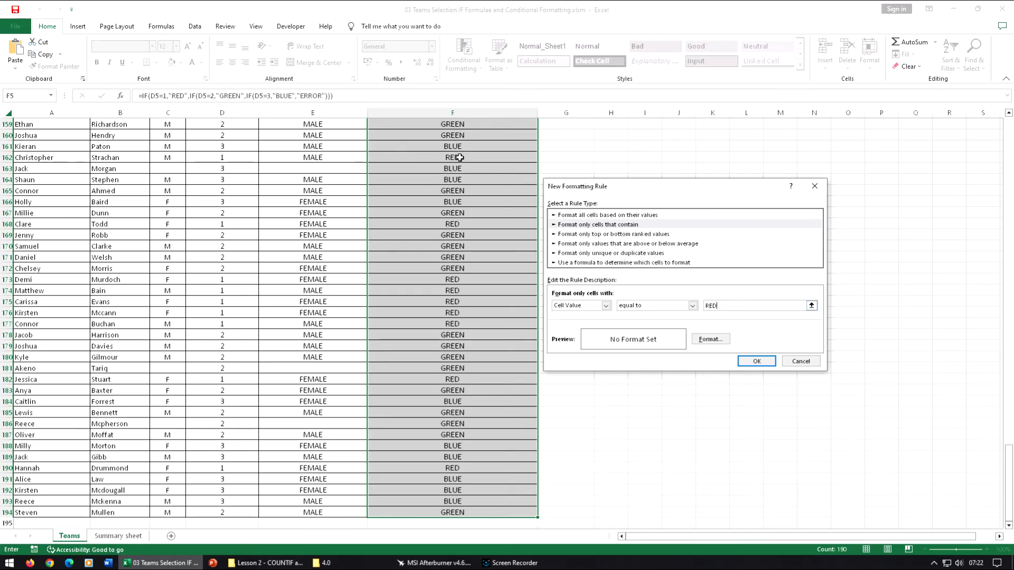
# Give the RED rule a light pink fill from the standard colours and apply it to the Team Colour cells.
pyautogui.click(703, 343)
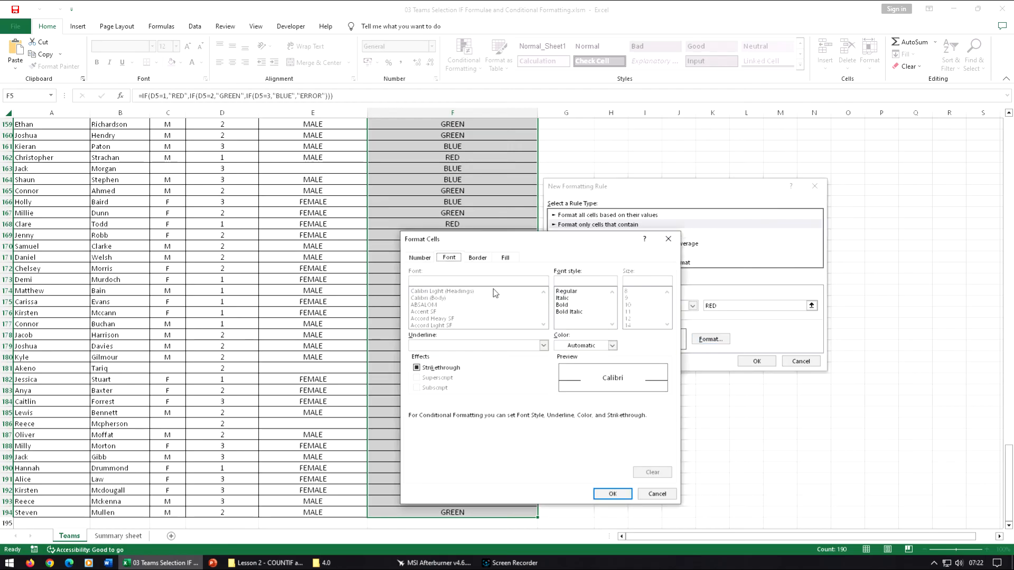
pyautogui.click(507, 257)
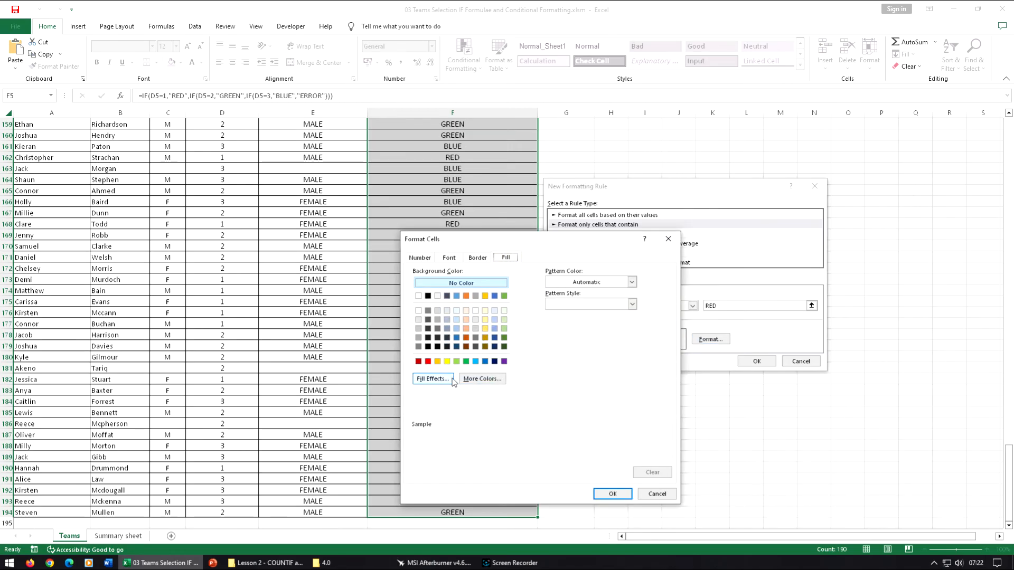
pyautogui.click(480, 380)
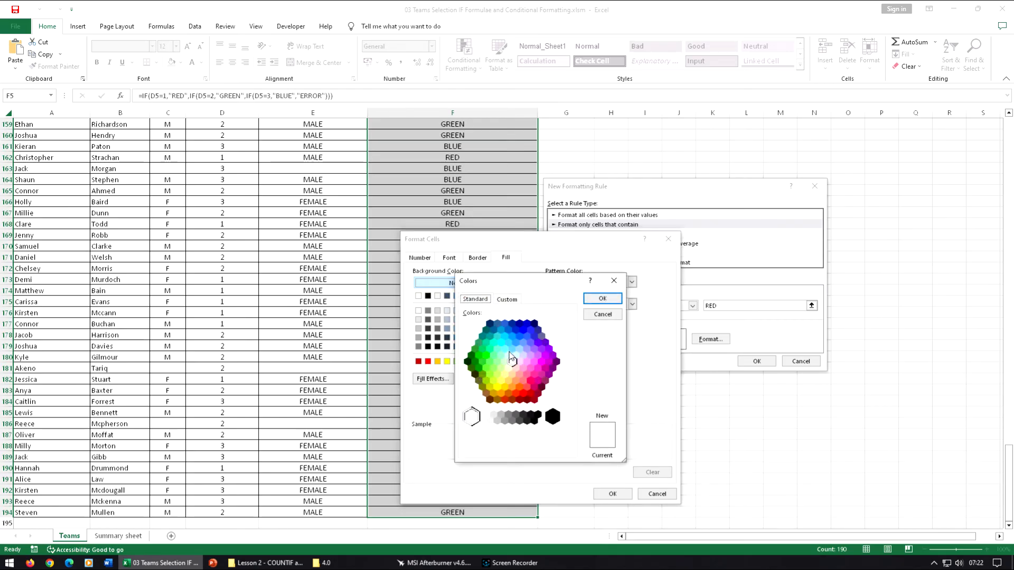
pyautogui.click(518, 373)
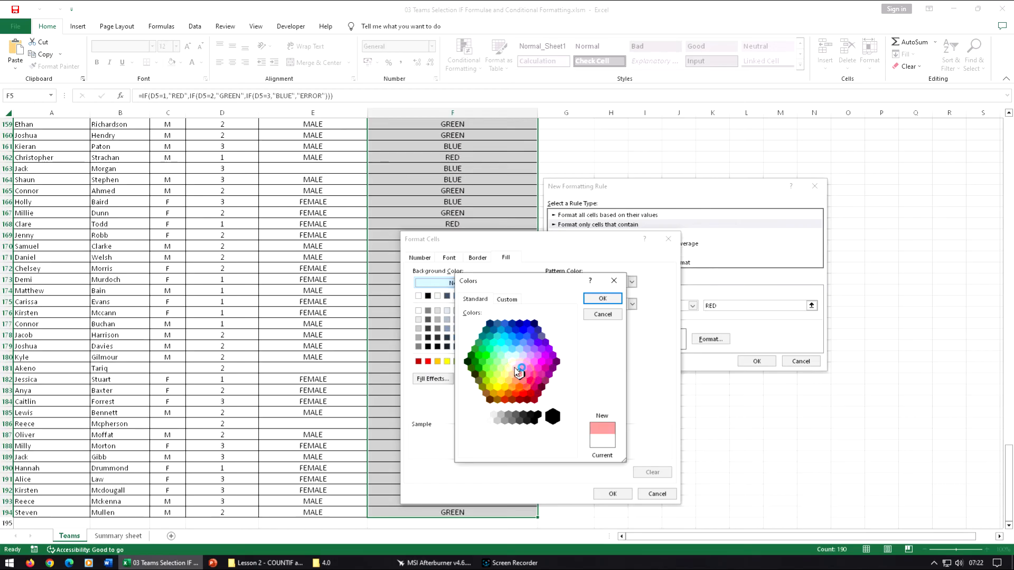
pyautogui.click(520, 374)
pyautogui.click(517, 370)
pyautogui.click(603, 298)
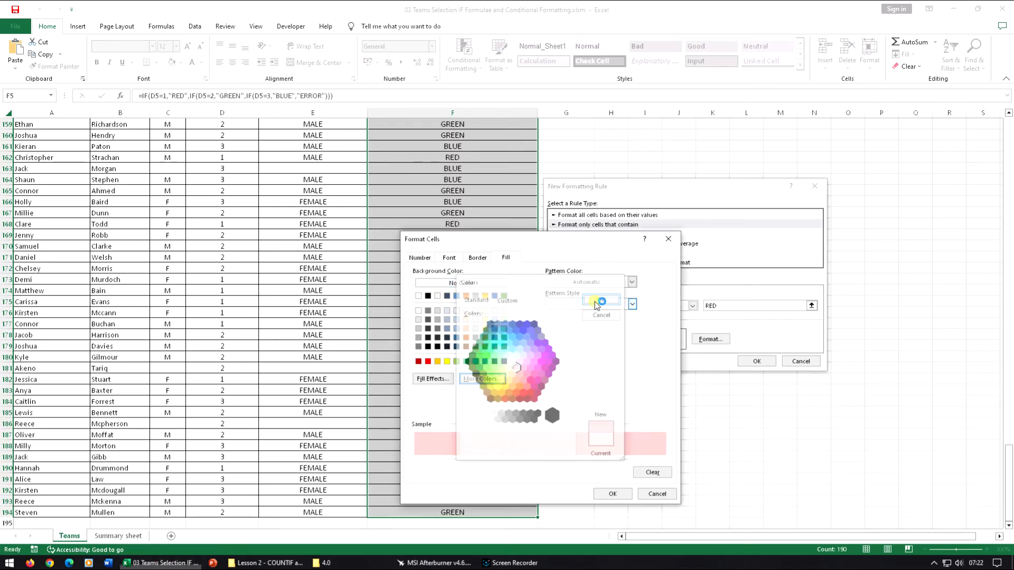
pyautogui.click(613, 494)
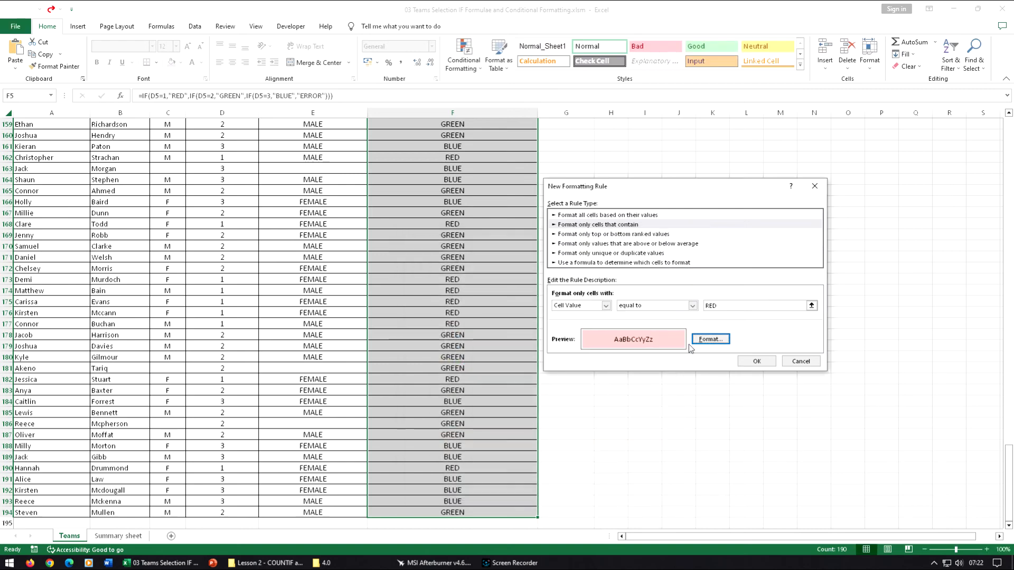
pyautogui.click(754, 362)
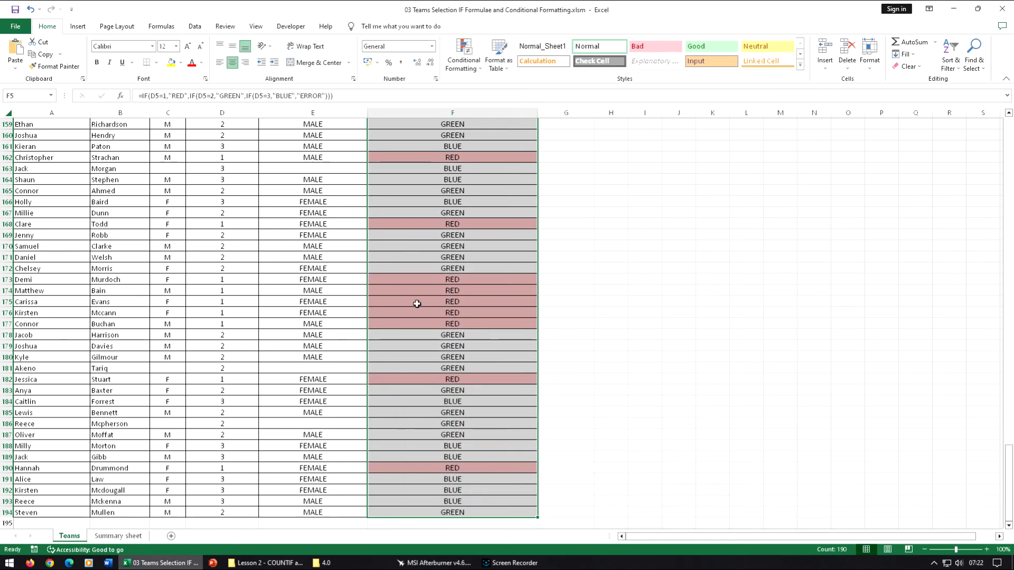
# Add another conditional formatting rule for F5:F194 that formats only cells whose value is equal to GREEN.
pyautogui.click(478, 77)
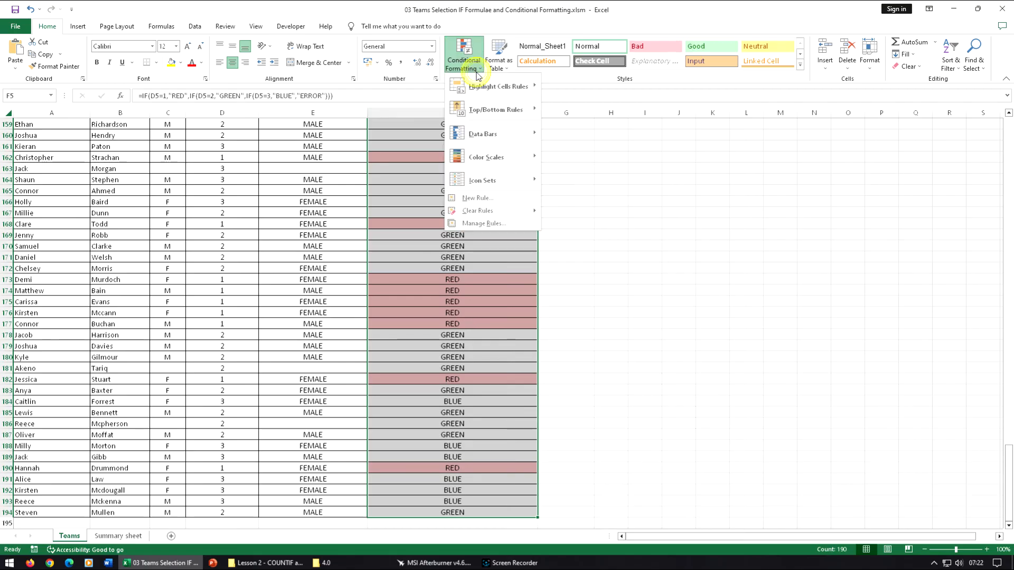
pyautogui.click(481, 223)
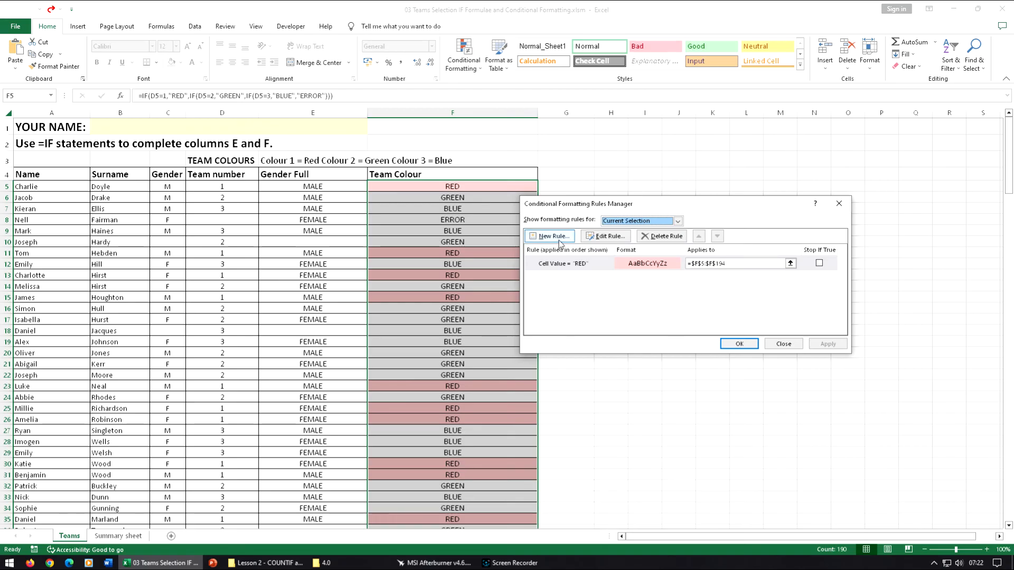
pyautogui.click(552, 237)
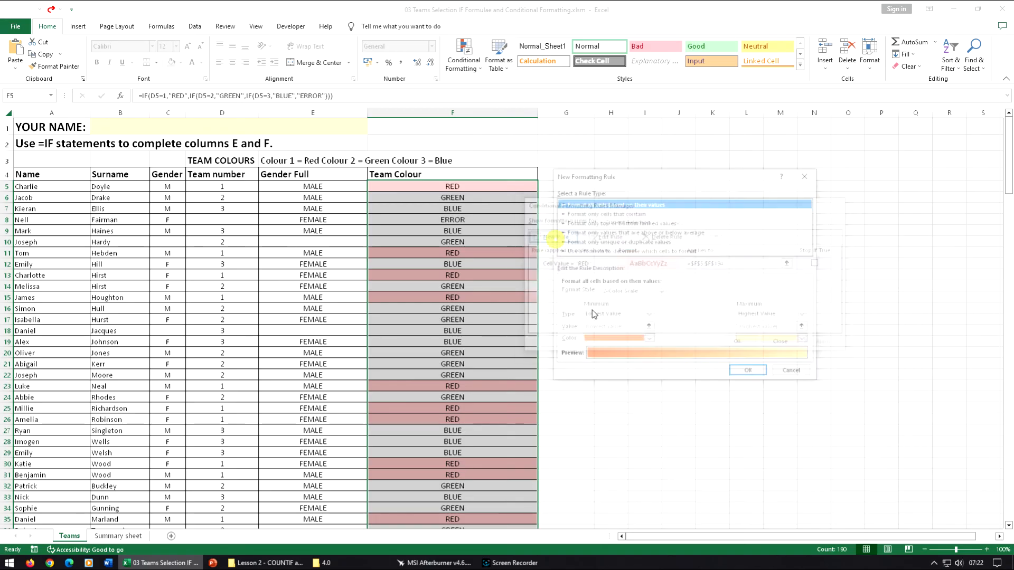
pyautogui.click(621, 212)
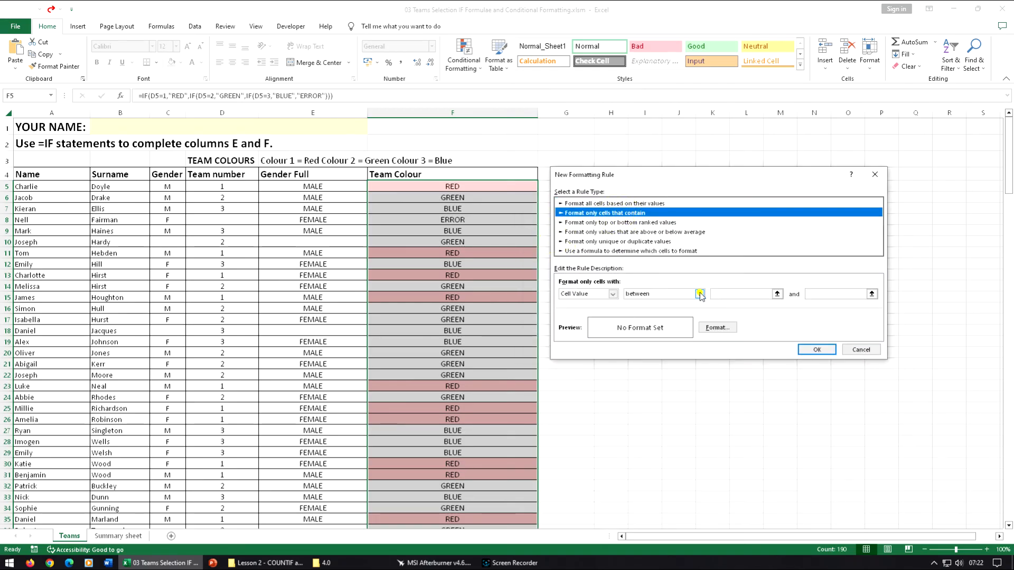
pyautogui.click(700, 293)
pyautogui.click(678, 317)
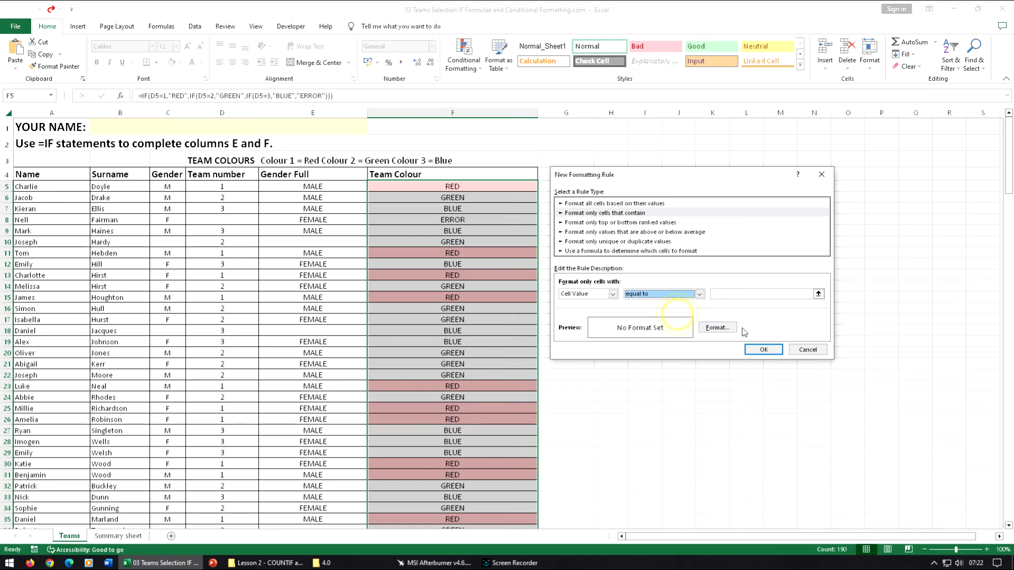
pyautogui.click(724, 294)
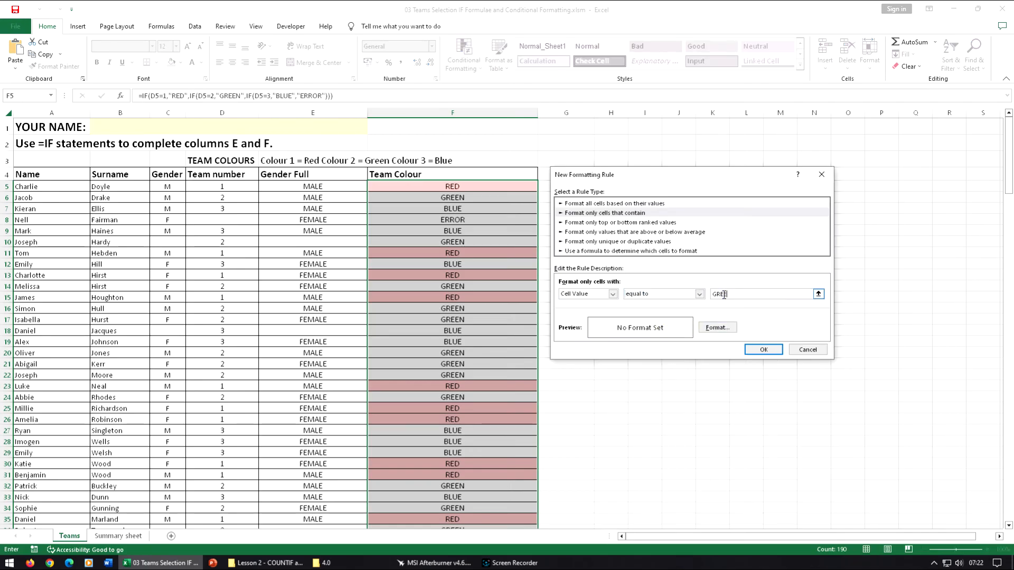
# Give the GREEN rule a light green fill from the standard colours and apply it to the Team Colour cells.
pyautogui.click(717, 327)
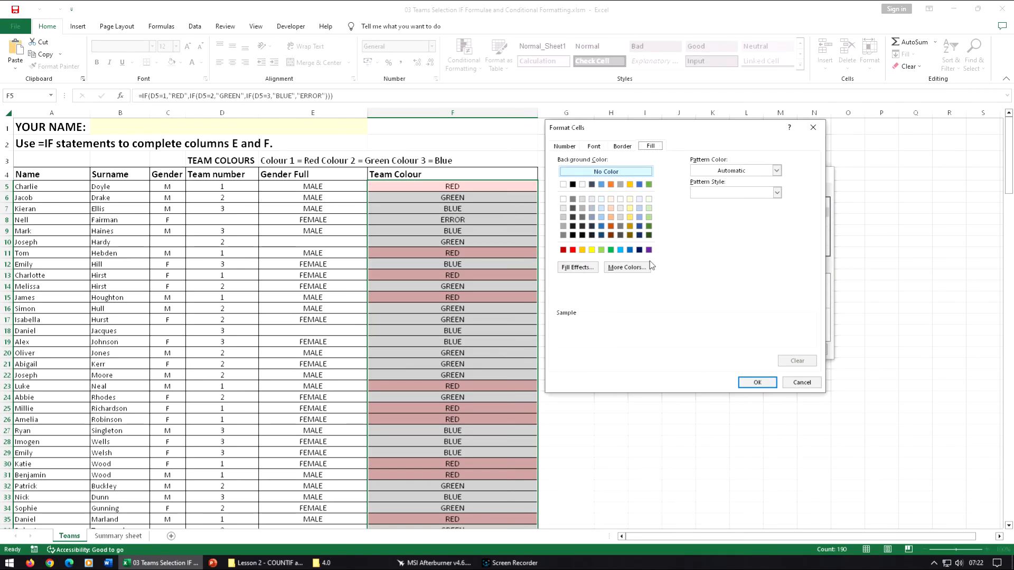
pyautogui.click(627, 267)
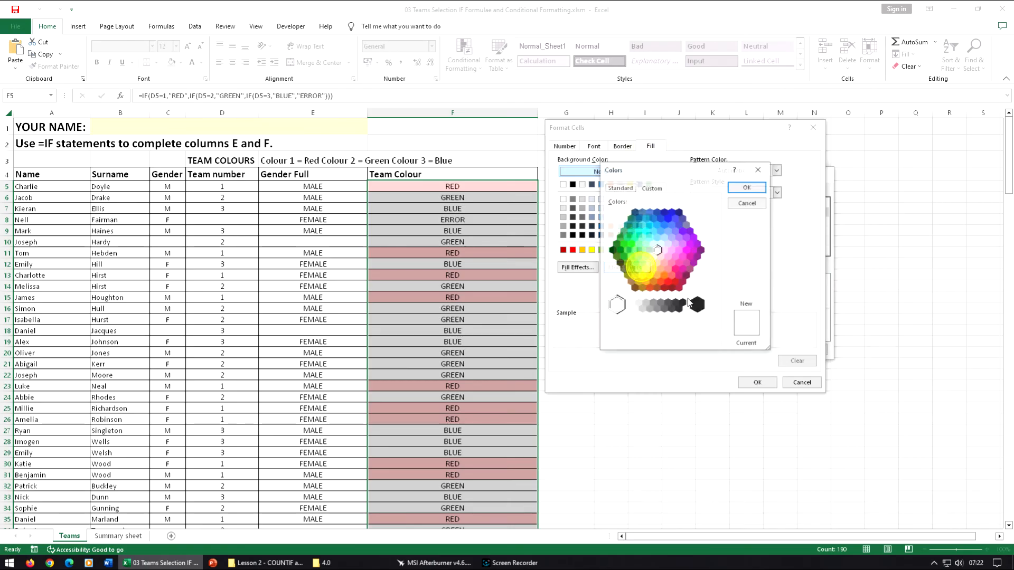
pyautogui.click(650, 251)
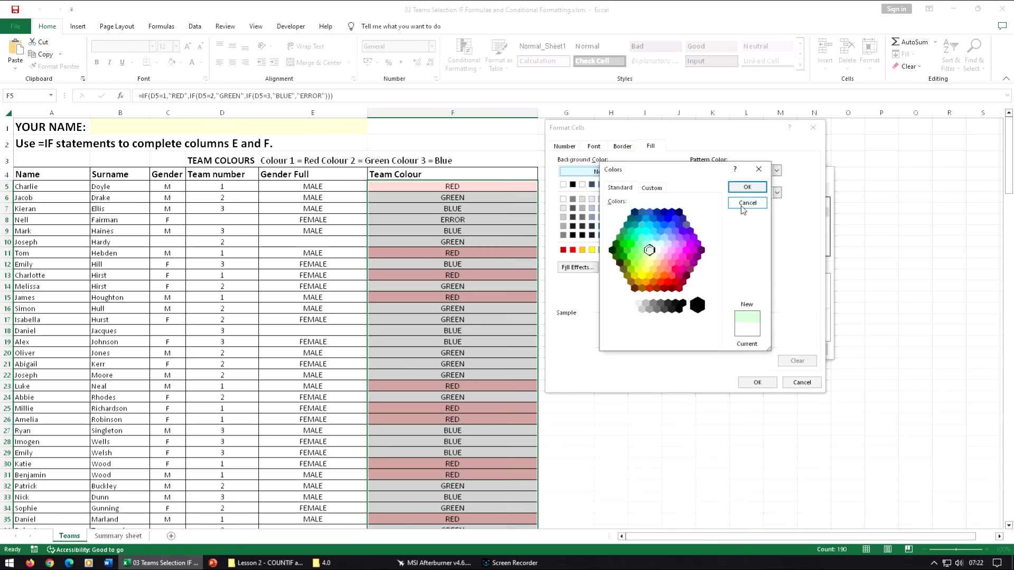
pyautogui.click(748, 187)
pyautogui.click(750, 382)
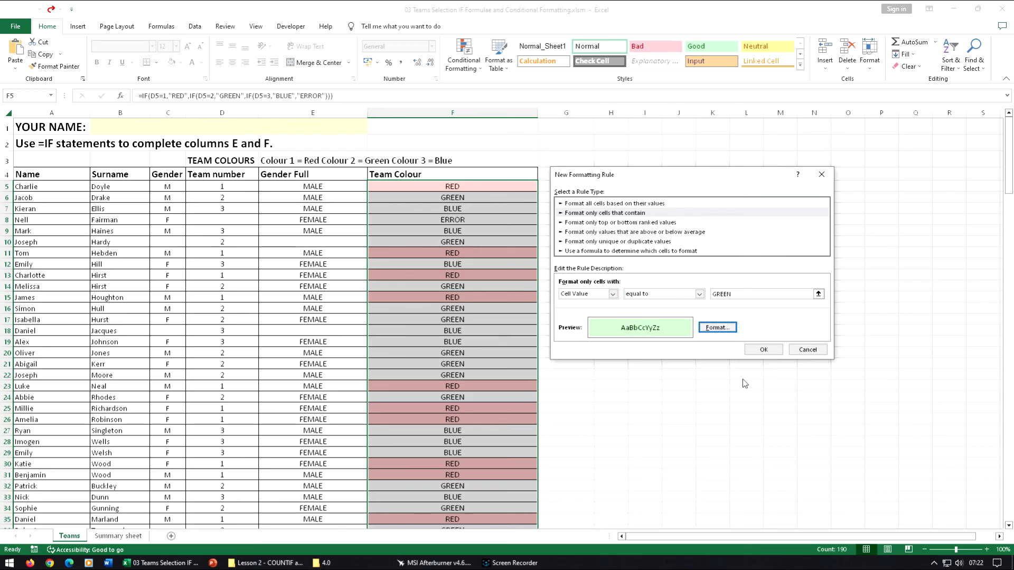
pyautogui.click(762, 352)
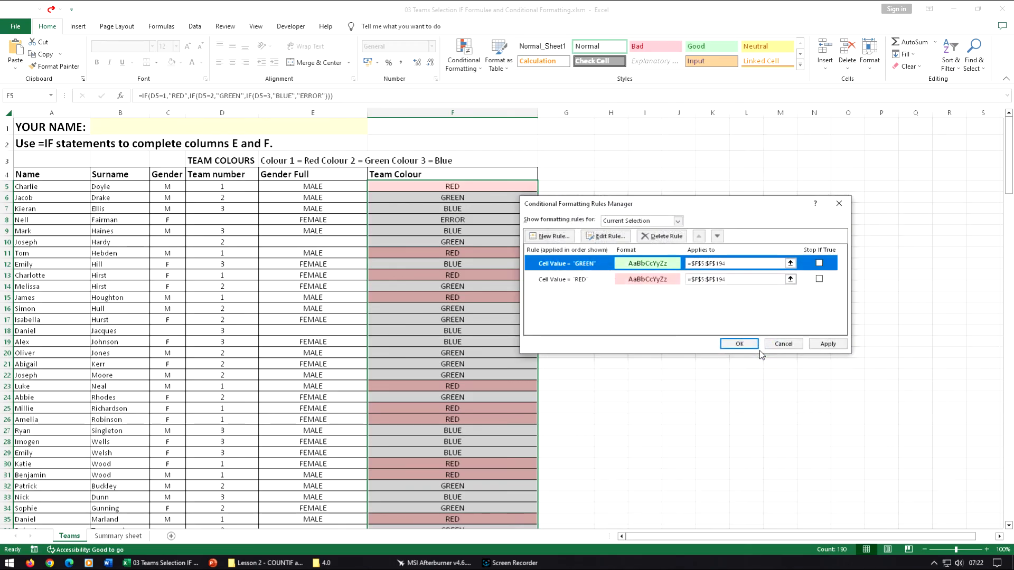
pyautogui.click(827, 346)
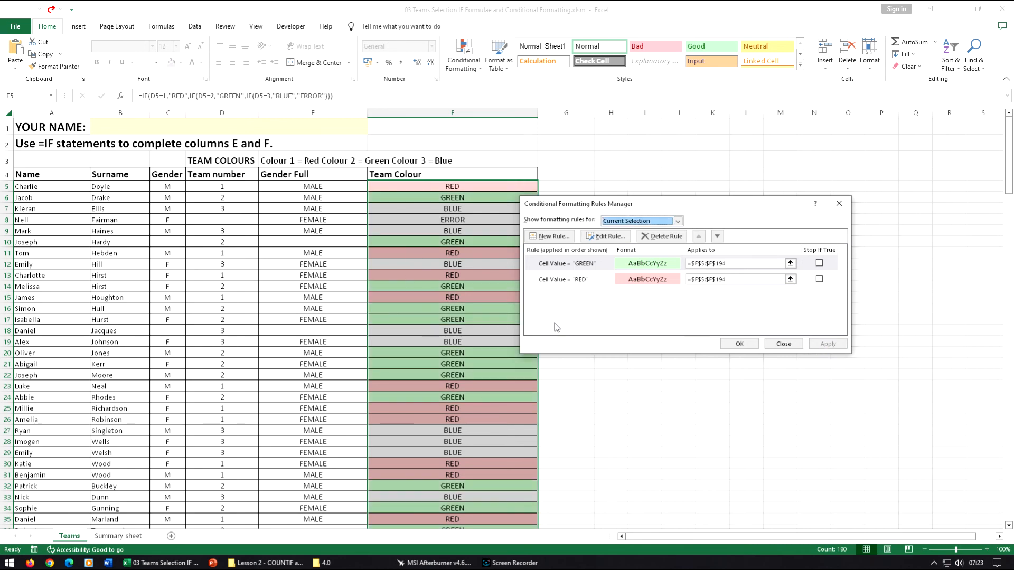
# Add a third rule of type "Format only cells that contain" with the cell value equal to BLUE.
pyautogui.click(558, 240)
pyautogui.click(594, 213)
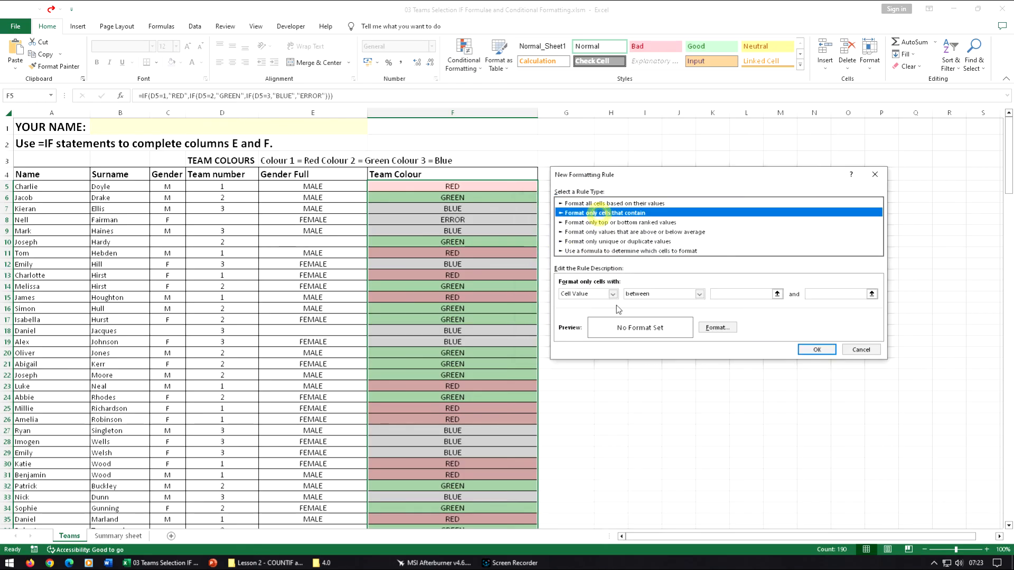
pyautogui.click(698, 295)
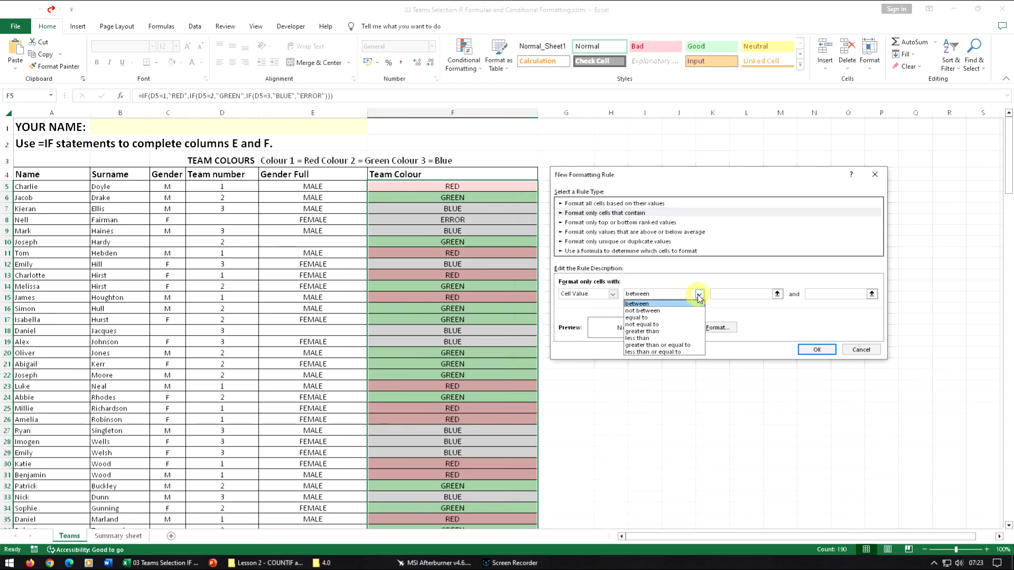
pyautogui.click(673, 317)
pyautogui.click(724, 295)
pyautogui.write('B')
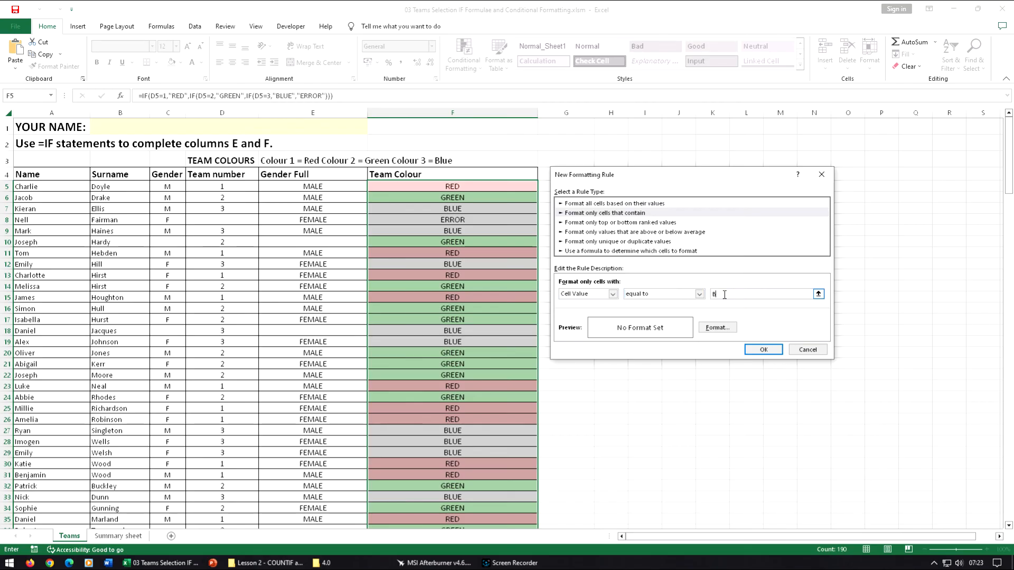
pyautogui.write('LUE')
# Give the BLUE rule a light blue fill from the standard colours, apply it and close the rules manager.
pyautogui.click(716, 327)
pyautogui.click(618, 268)
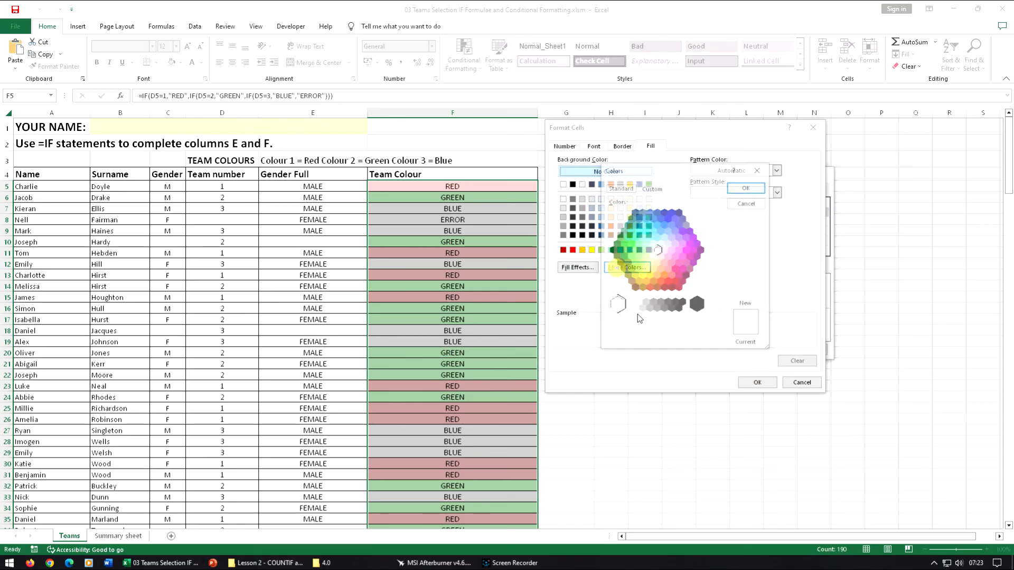
pyautogui.click(661, 244)
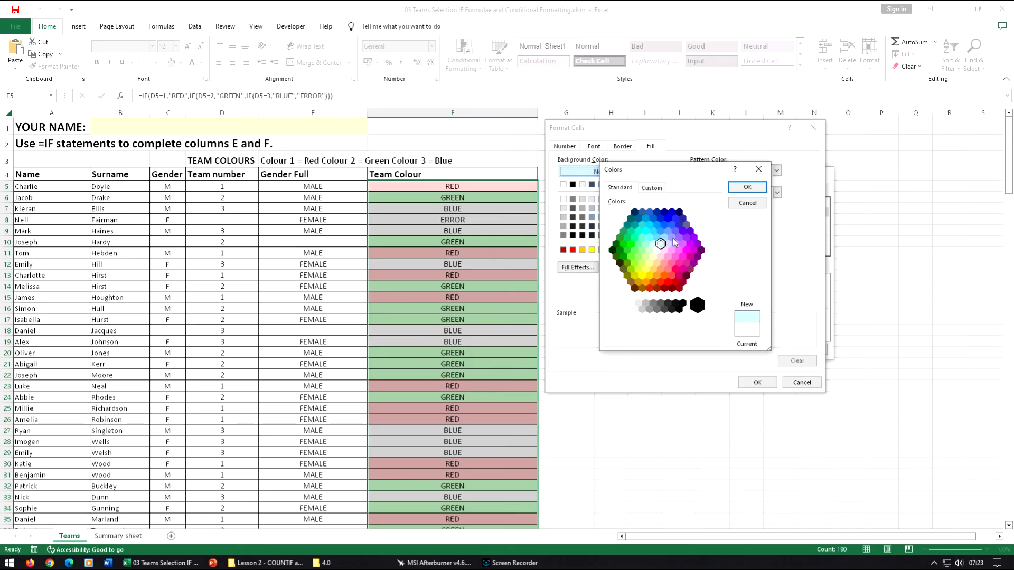
pyautogui.click(747, 187)
pyautogui.click(757, 383)
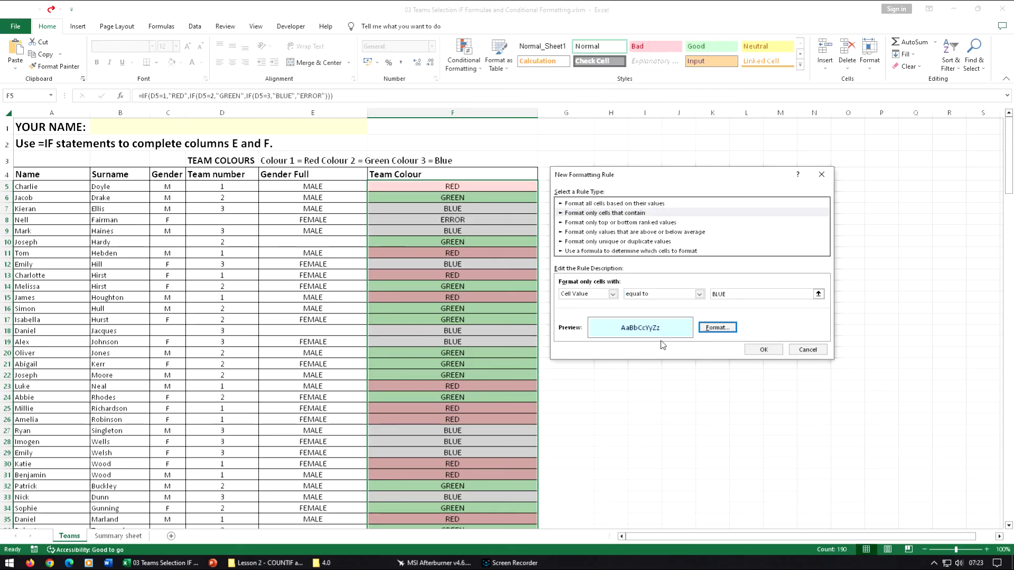
pyautogui.click(764, 349)
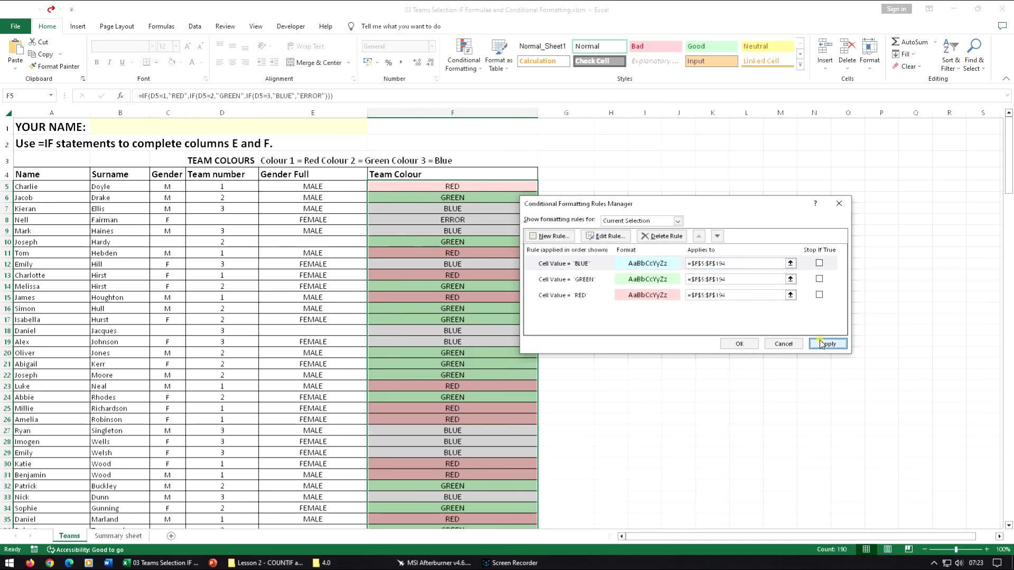
pyautogui.click(821, 344)
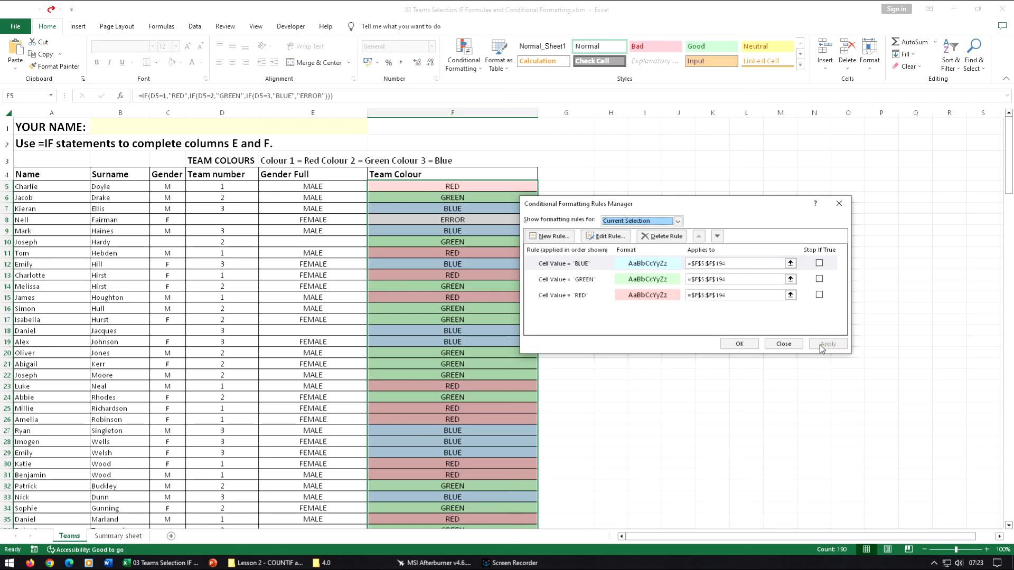
pyautogui.click(739, 343)
pyautogui.click(601, 273)
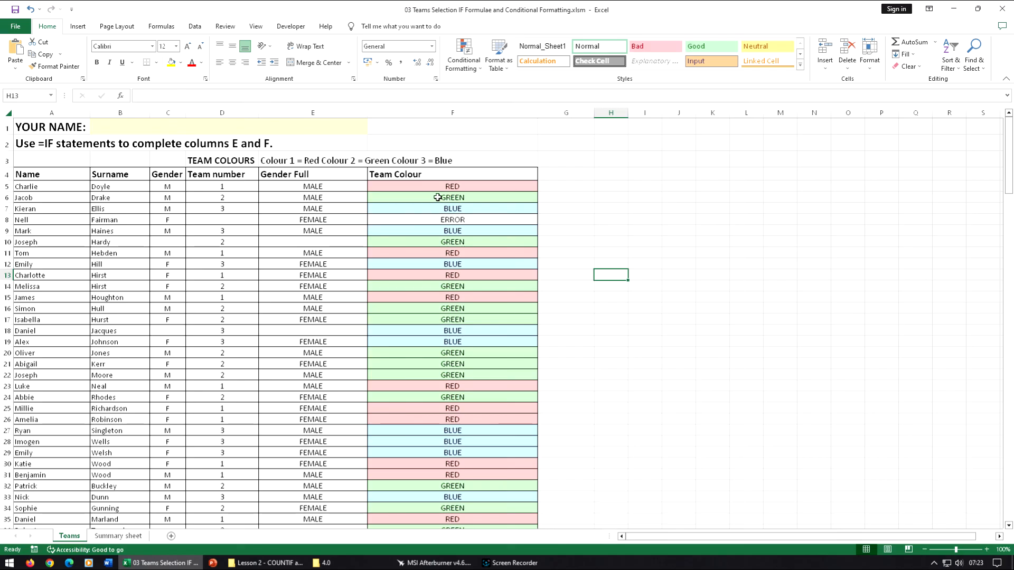
# Clear the team numbers in D25, D46 and D55 on the Teams sheet, and return to the Summary sheet.
pyautogui.scroll(-3, 445, 299)
pyautogui.scroll(2, 449, 200)
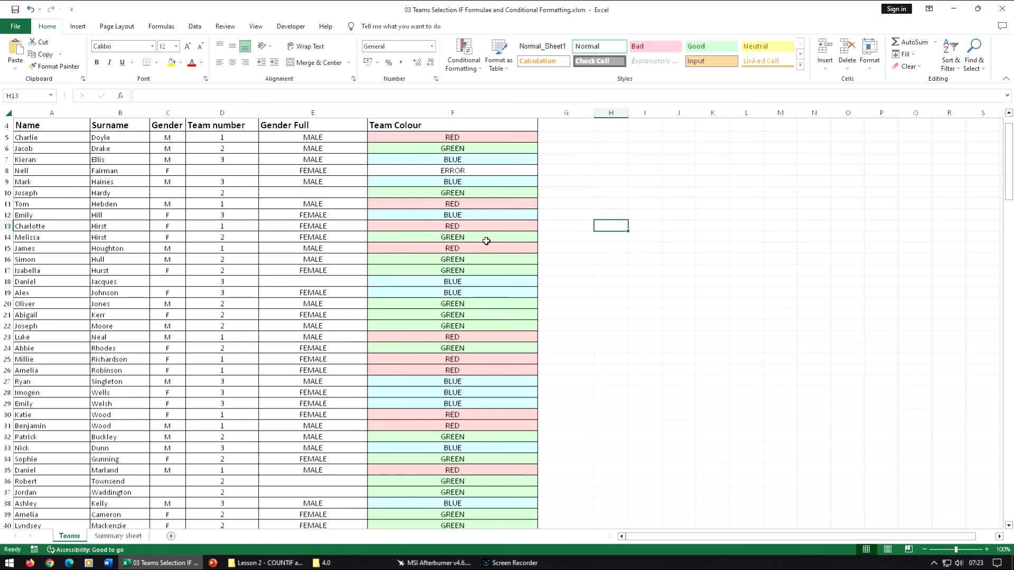
pyautogui.scroll(-7, 472, 285)
pyautogui.scroll(8, 473, 285)
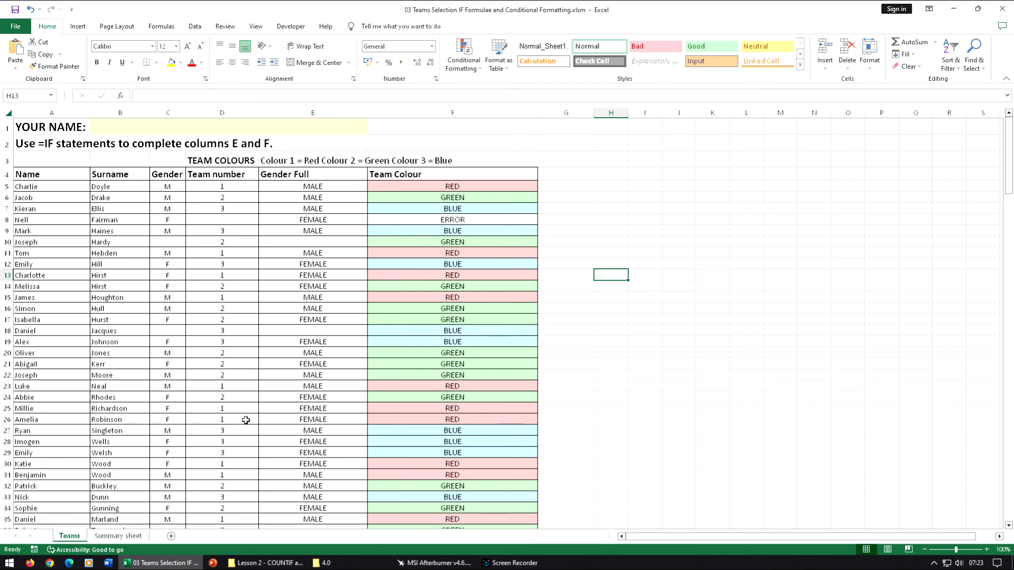
pyautogui.click(232, 409)
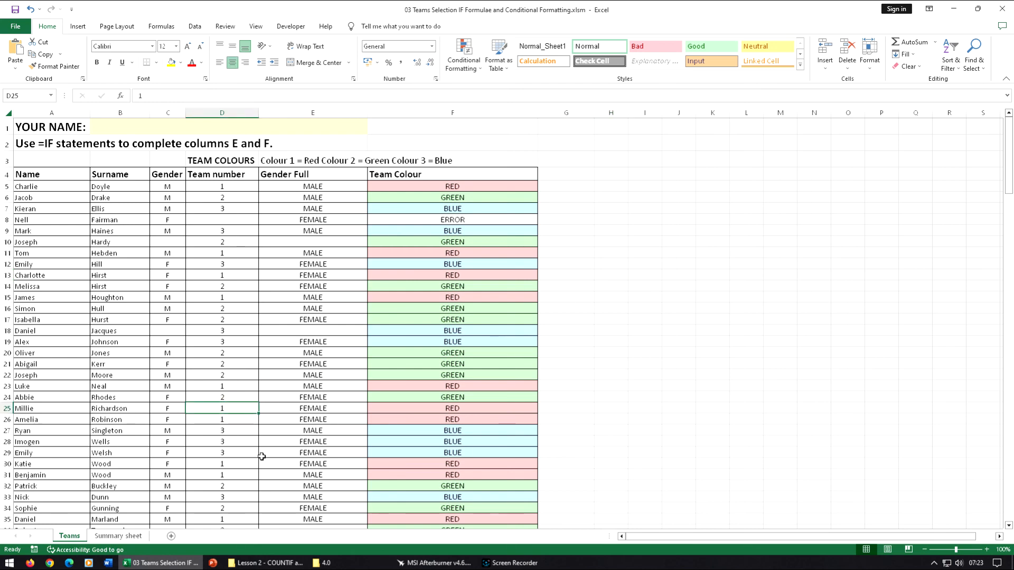
pyautogui.press('Delete')
pyautogui.scroll(-4, 238, 486)
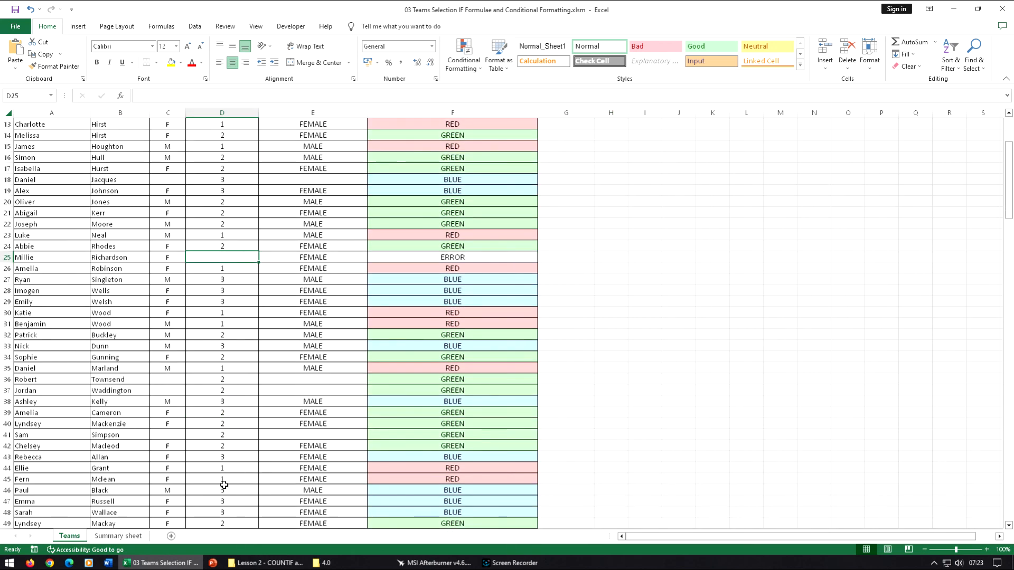
pyautogui.click(224, 486)
pyautogui.press('Delete')
pyautogui.scroll(-3, 222, 414)
pyautogui.click(228, 489)
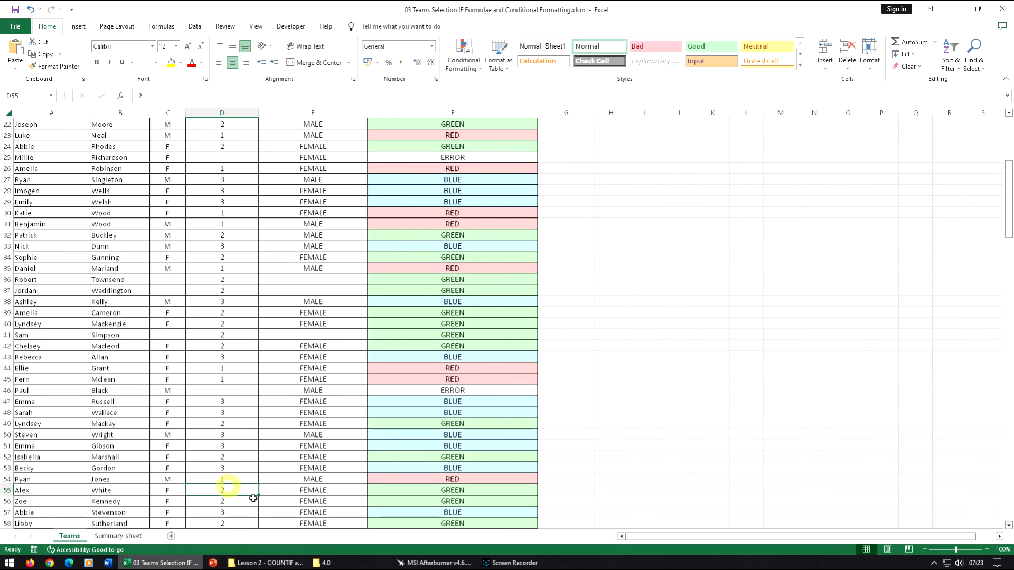
pyautogui.press('Delete')
pyautogui.scroll(7, 244, 406)
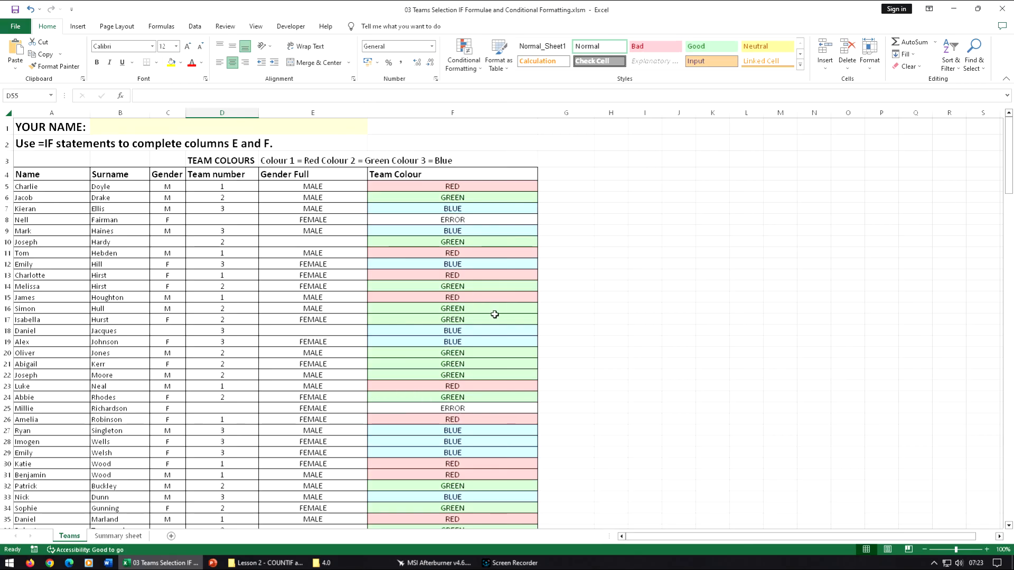
pyautogui.click(139, 536)
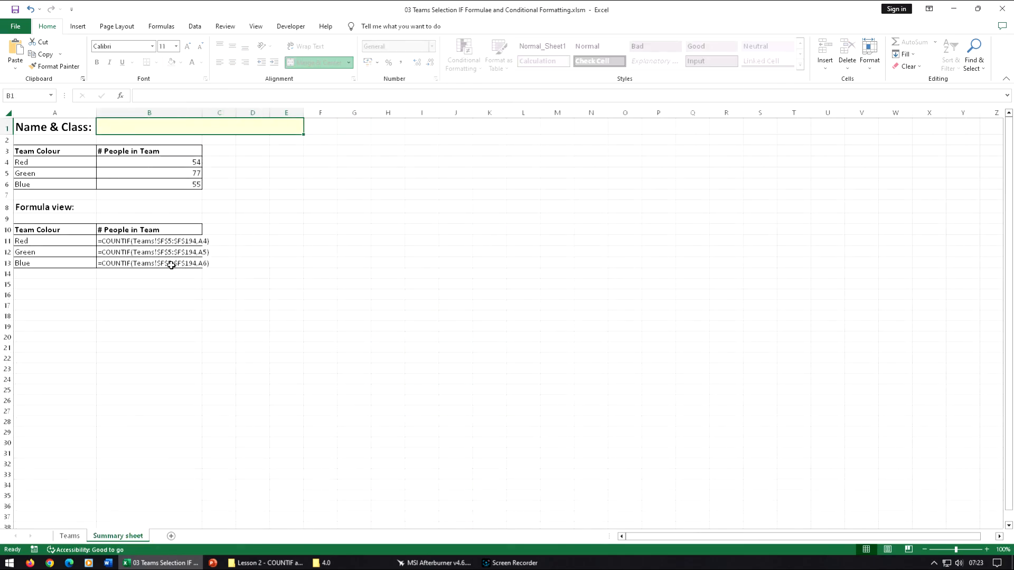